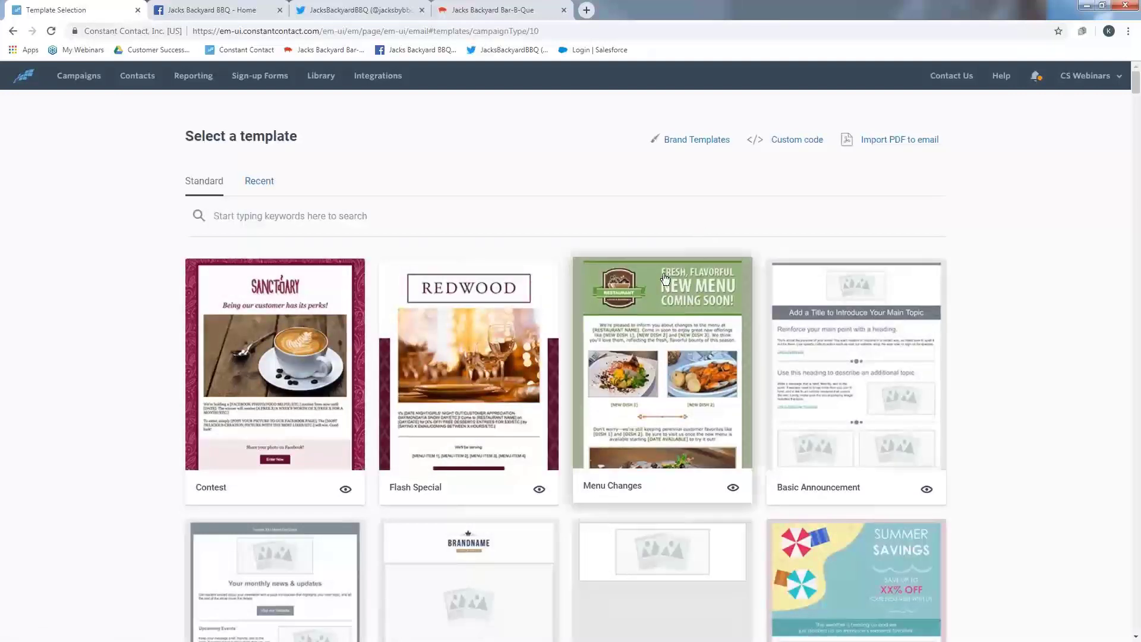
Step: Browse the standard email templates and start a new email from the Blank Template
{"action": "scroll", "coordinate": [664, 278], "scroll_direction": "down", "scroll_amount": 2}
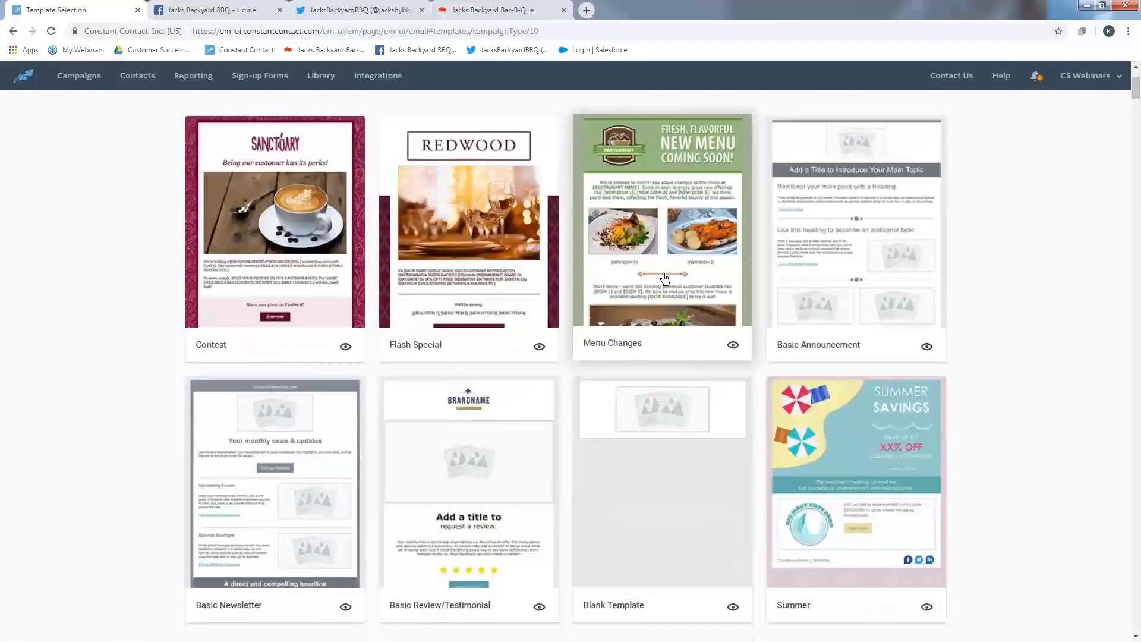
{"action": "scroll", "coordinate": [664, 279], "scroll_direction": "down", "scroll_amount": 2}
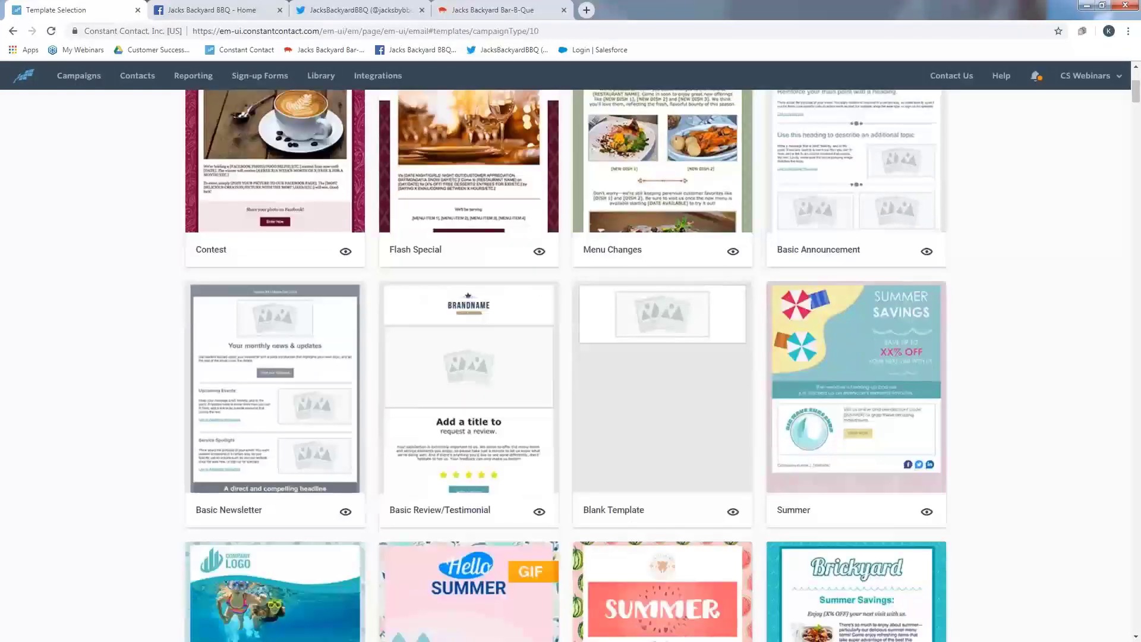
{"action": "scroll", "coordinate": [664, 279], "scroll_direction": "down", "scroll_amount": 4}
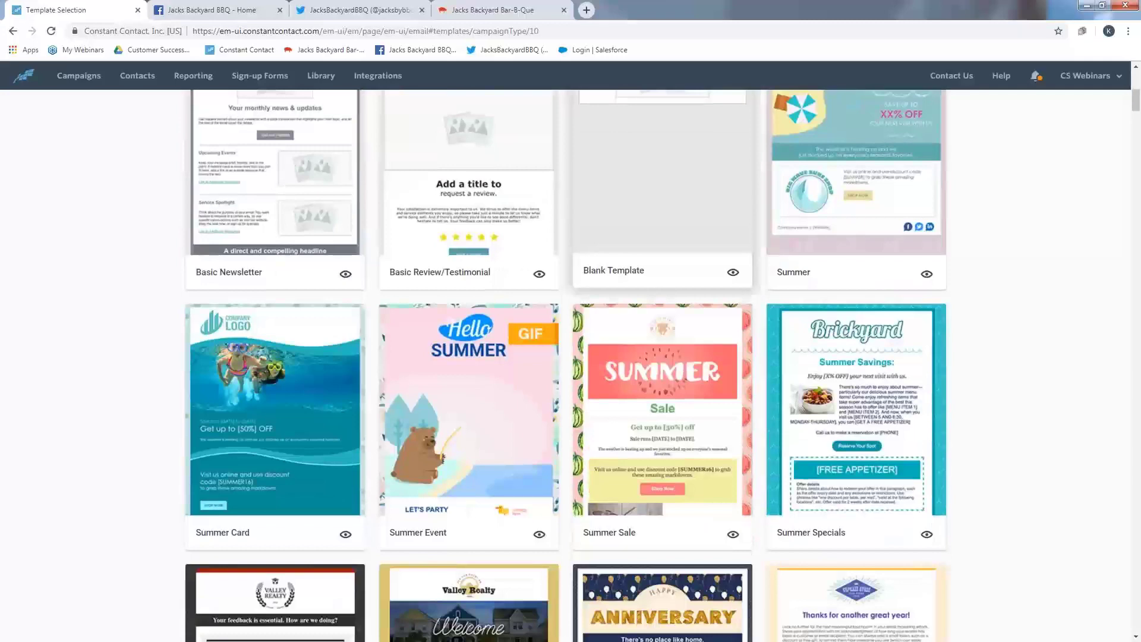
{"action": "scroll", "coordinate": [664, 365], "scroll_direction": "up", "scroll_amount": 2}
{"action": "scroll", "coordinate": [665, 293], "scroll_direction": "down", "scroll_amount": 1}
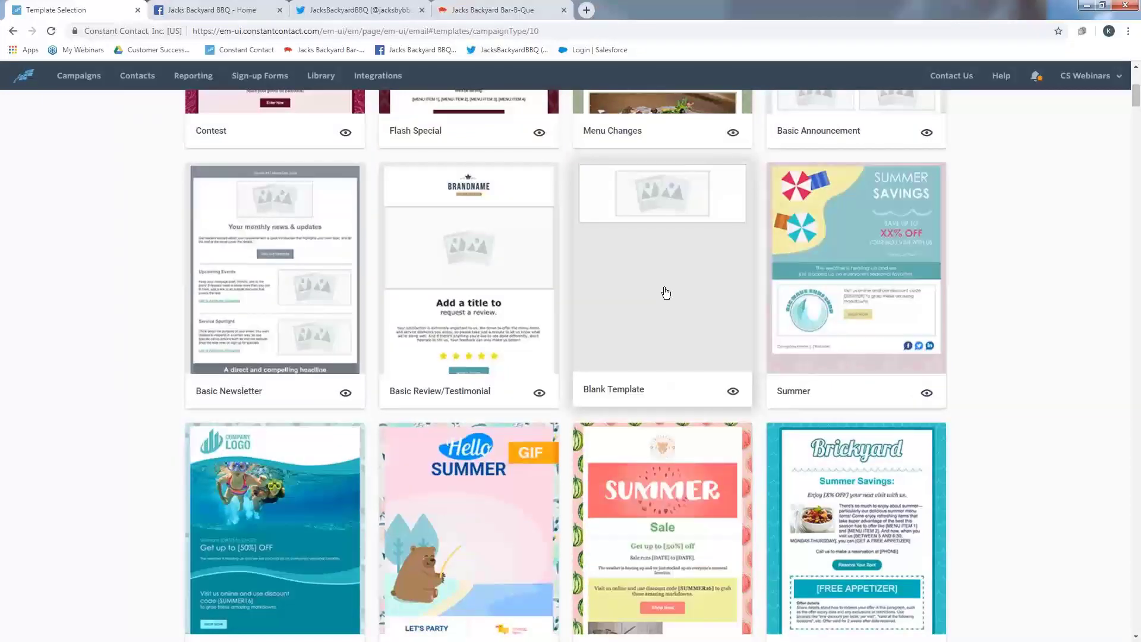
{"action": "left_click", "coordinate": [665, 293]}
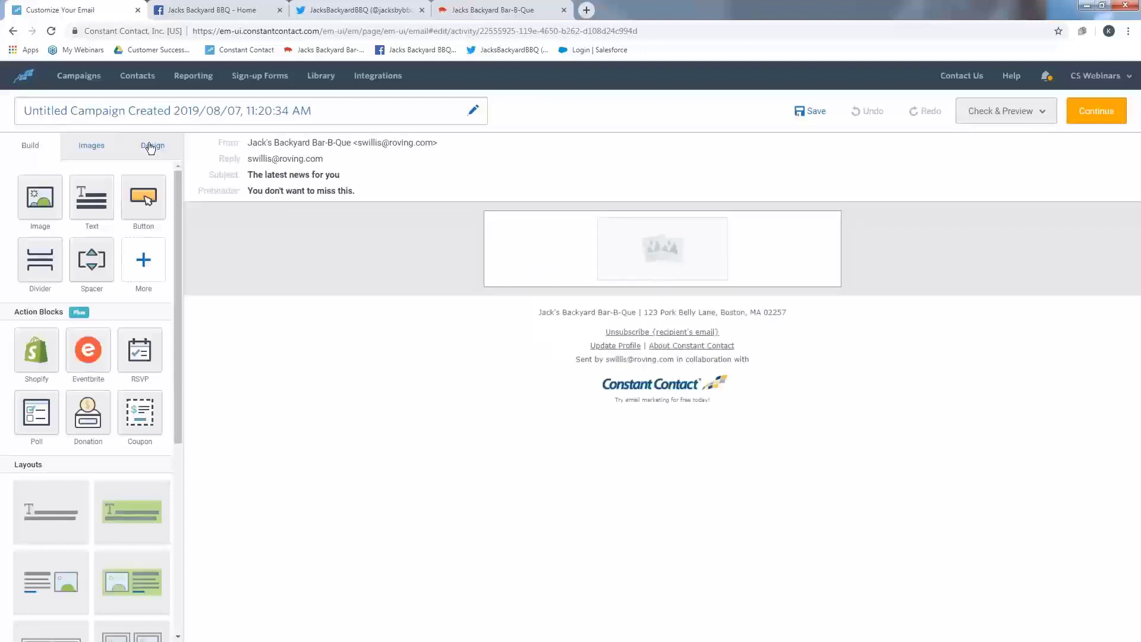
Step: Rename the campaign to "Master Template 8/7/19" and save the name
{"action": "left_click", "coordinate": [93, 118]}
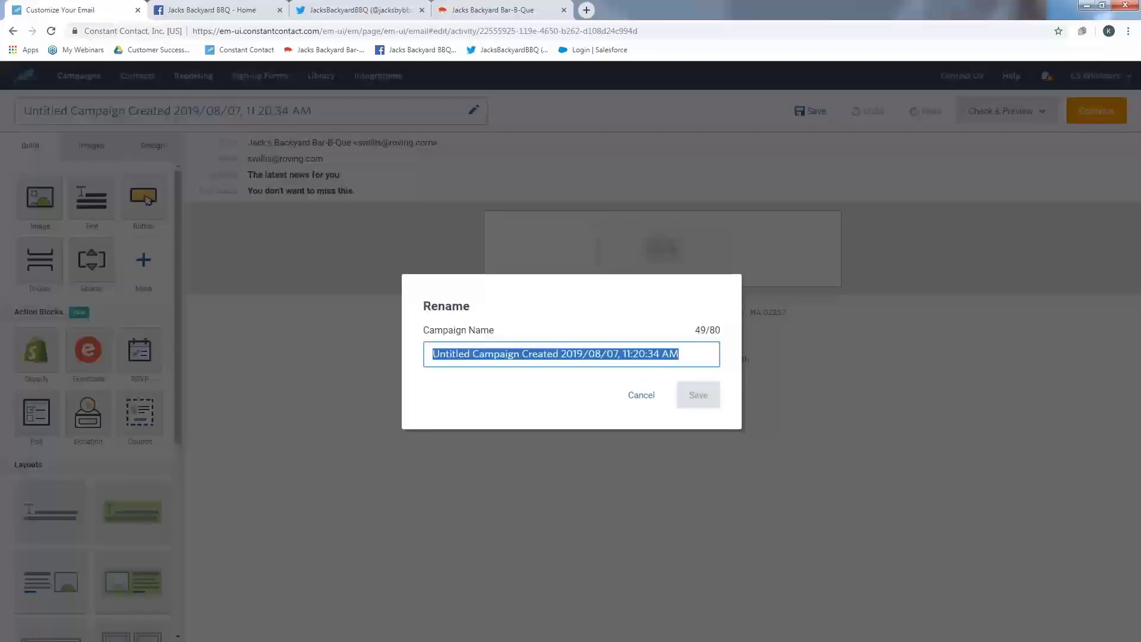
{"action": "type", "text": "Master Templa"}
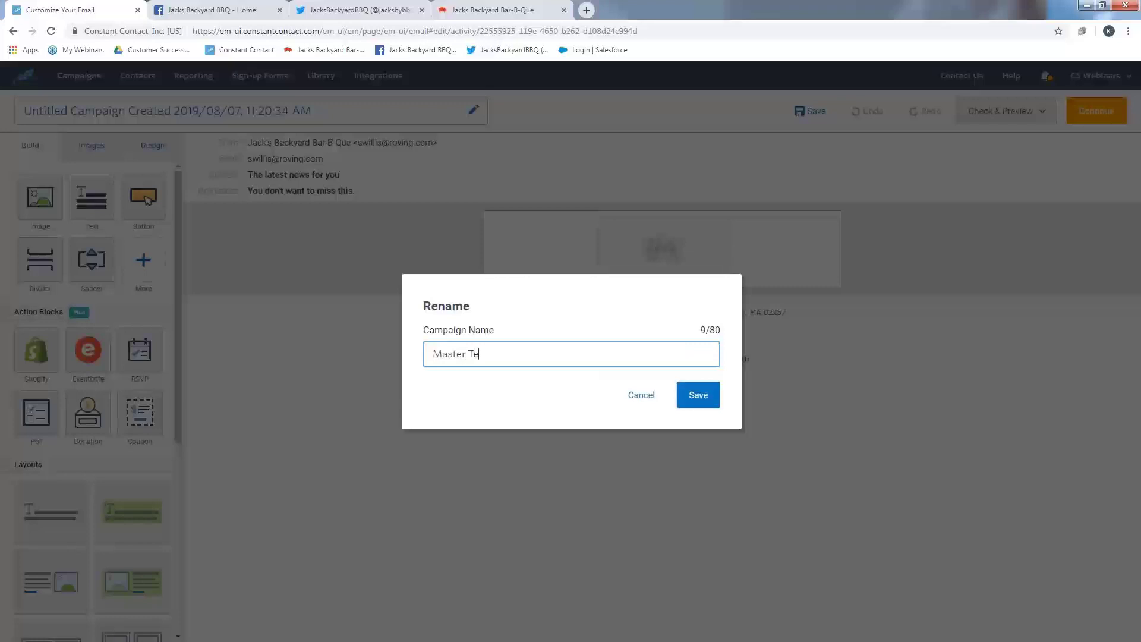
{"action": "type", "text": "te 8/7/19"}
{"action": "left_click", "coordinate": [701, 398]}
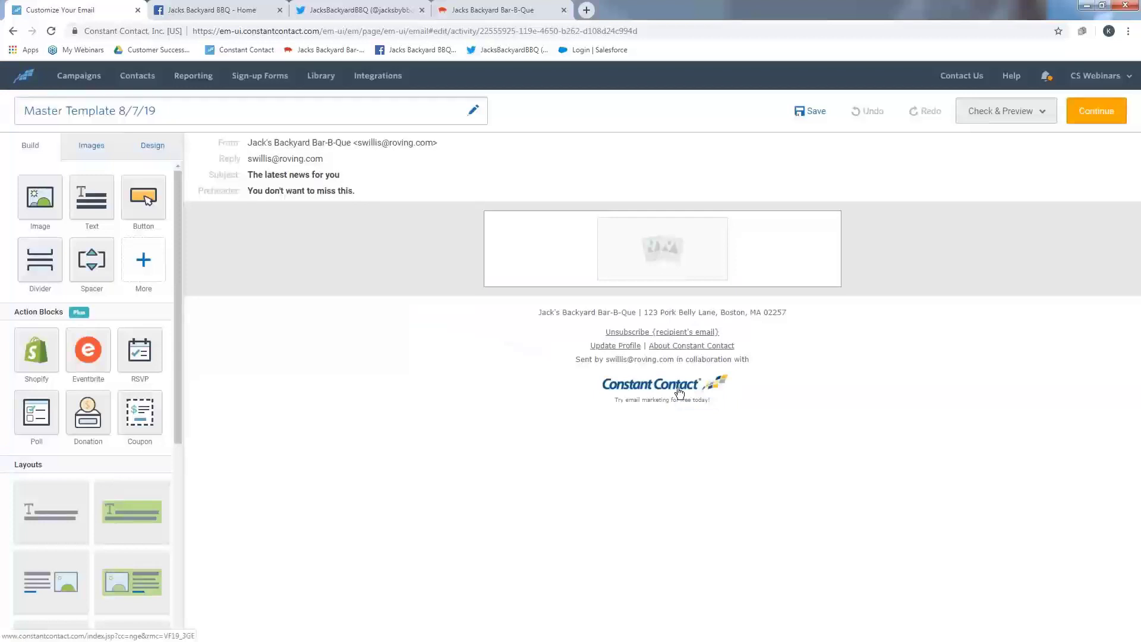
Step: In the email settings, set both the From and Reply-to addresses to the barbecue business's own email address and save
{"action": "left_click", "coordinate": [398, 159]}
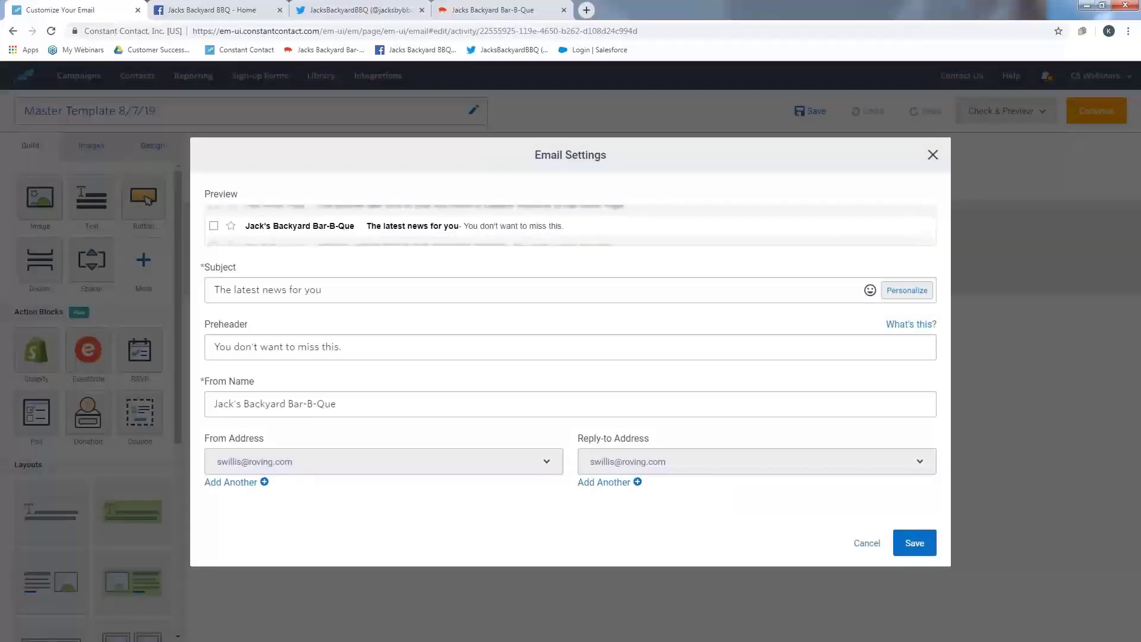
{"action": "left_click_drag", "start_coordinate": [343, 403], "coordinate": [174, 407]}
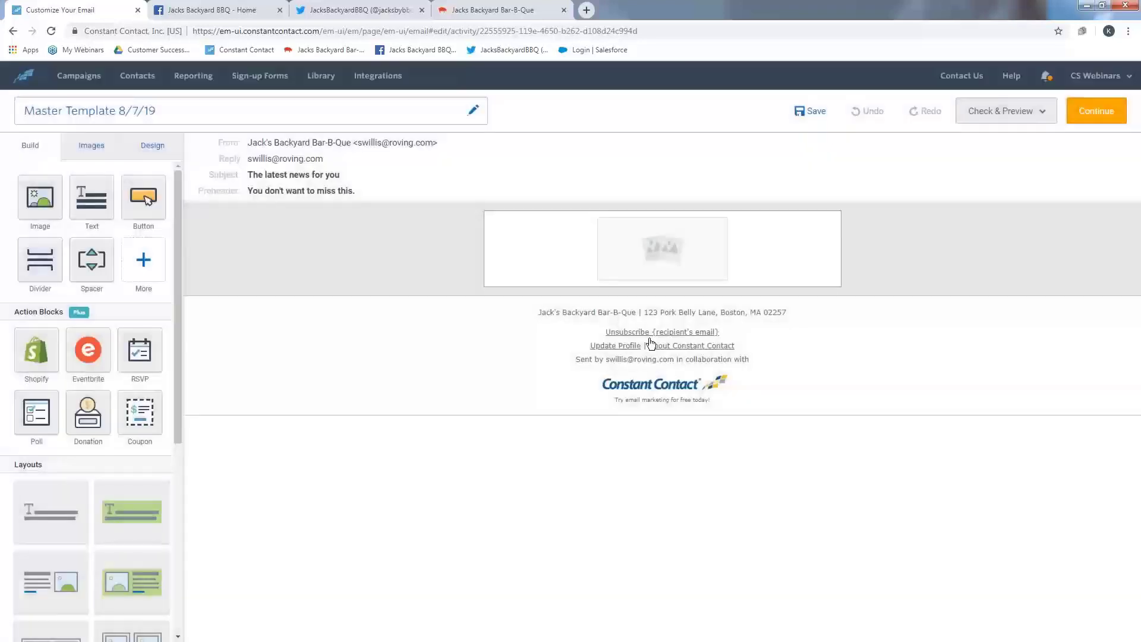
{"action": "left_click", "coordinate": [356, 175]}
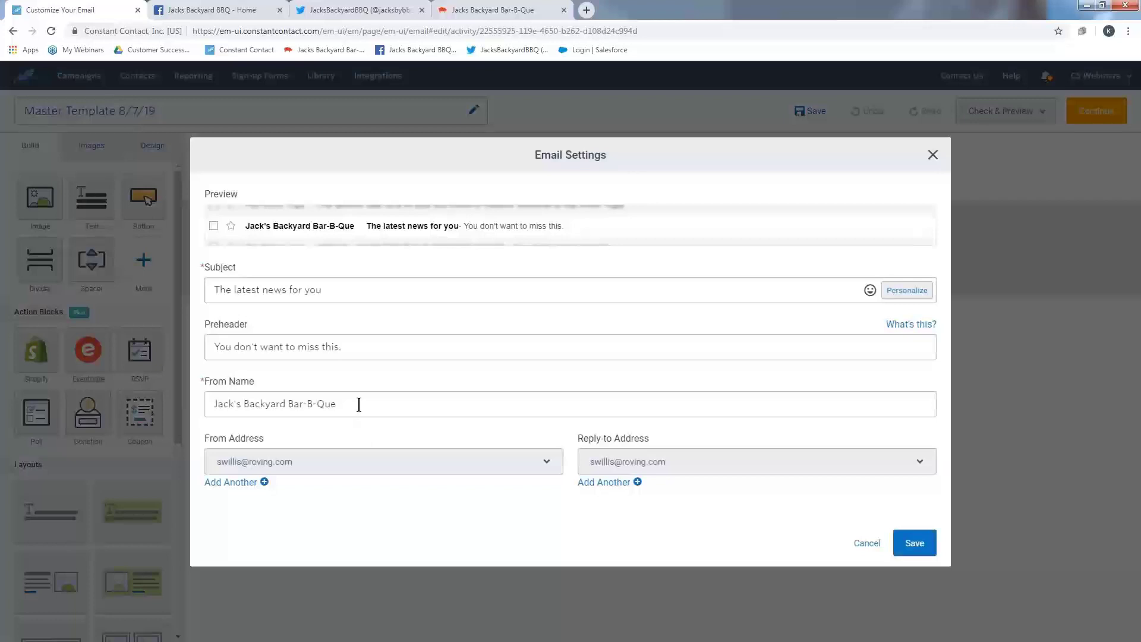
{"action": "mouse_move", "coordinate": [358, 404]}
{"action": "left_mouse_down"}
{"action": "mouse_move", "coordinate": [276, 407]}
{"action": "mouse_move", "coordinate": [339, 412]}
{"action": "left_mouse_up"}
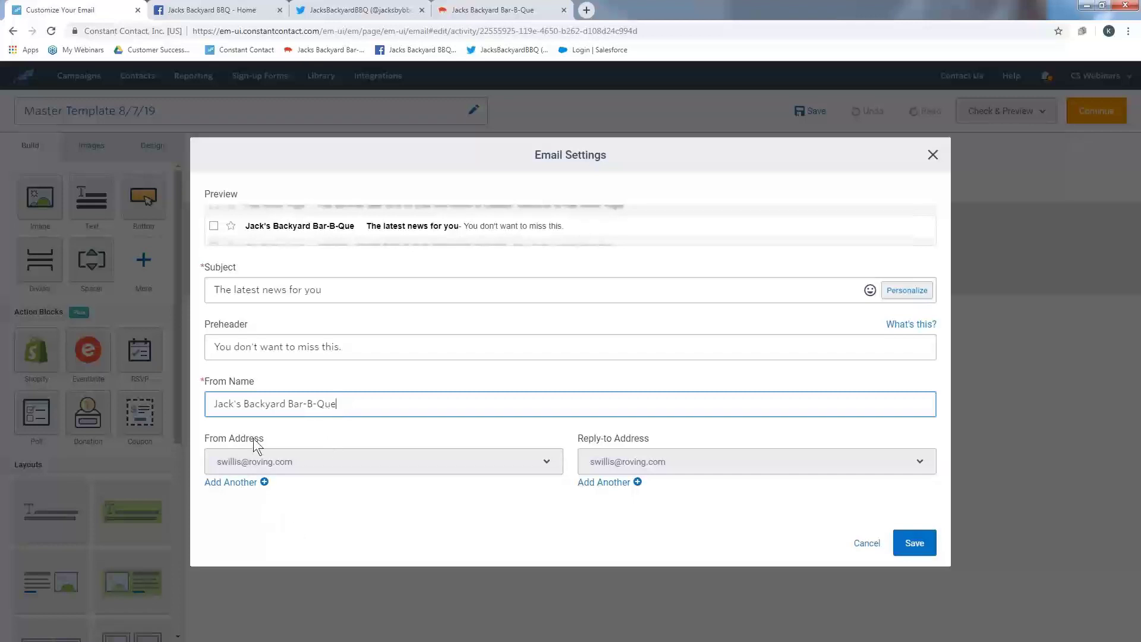
{"action": "left_click", "coordinate": [548, 461]}
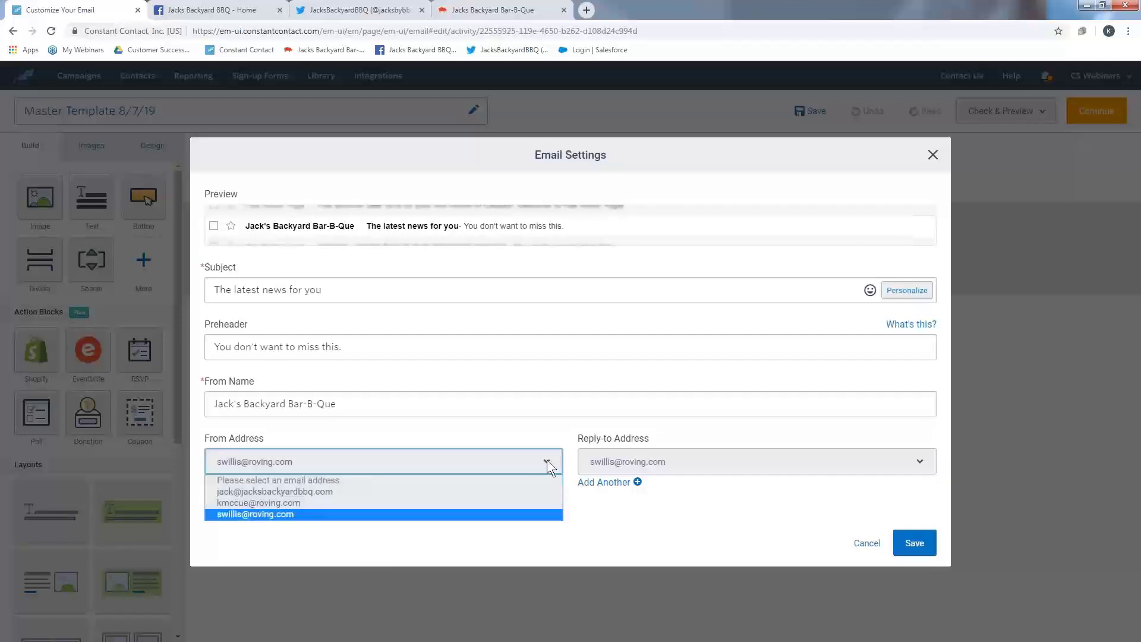
{"action": "left_click", "coordinate": [521, 490]}
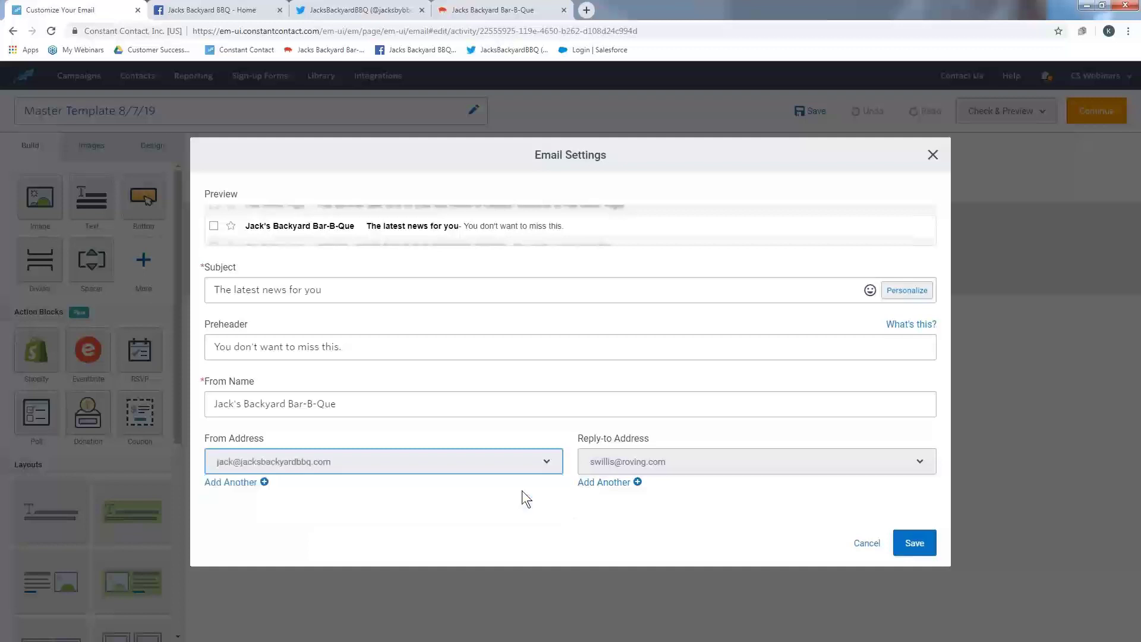
{"action": "left_click", "coordinate": [673, 465]}
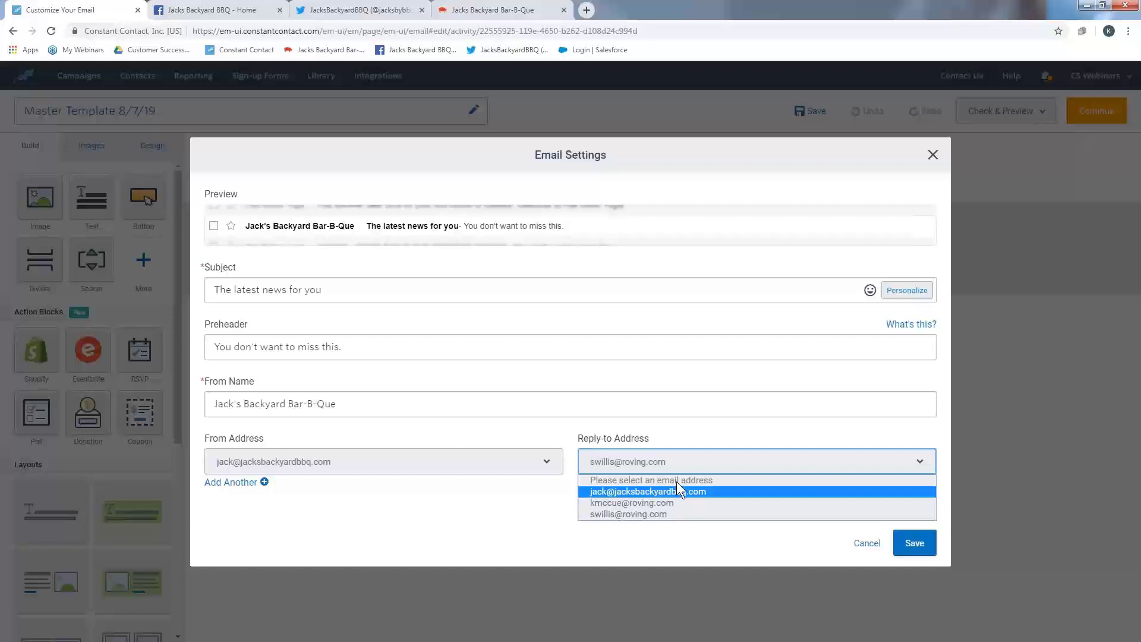
{"action": "left_click", "coordinate": [712, 500]}
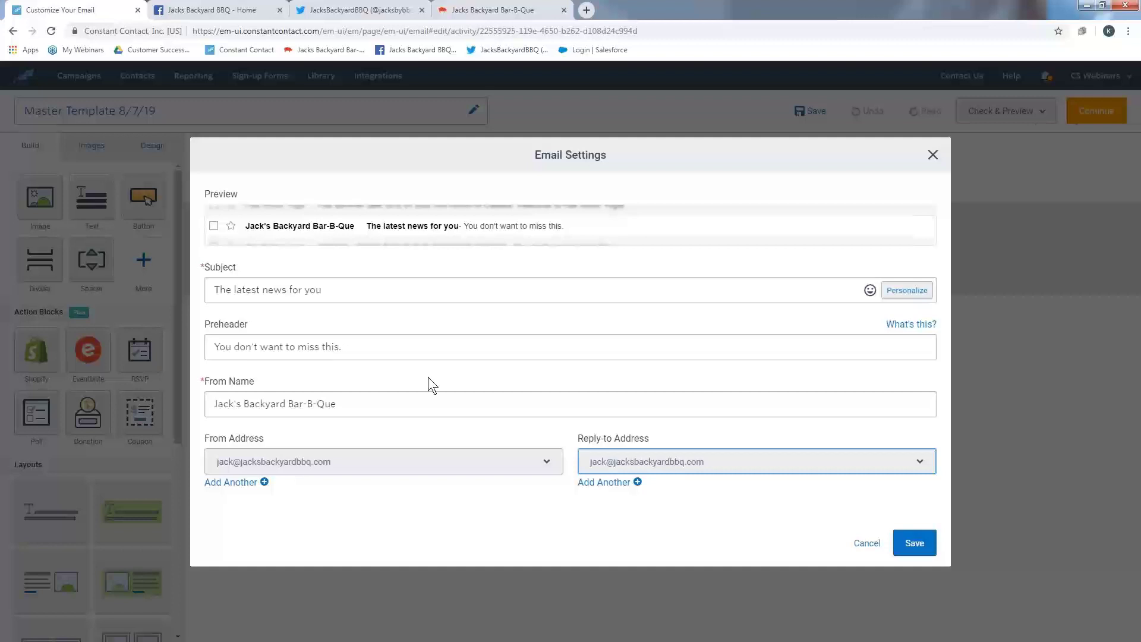
{"action": "left_click", "coordinate": [918, 546]}
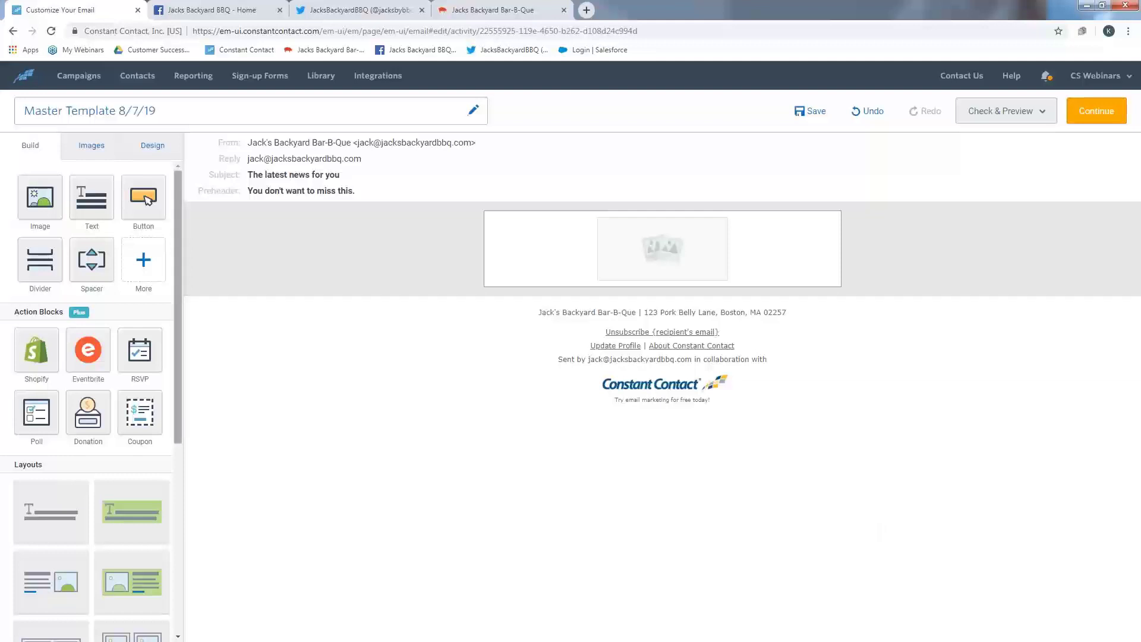
Step: Place the large Jack's Backyard Bar-B-Que logo in the header's image placeholder and enlarge it slightly
{"action": "left_click", "coordinate": [114, 155]}
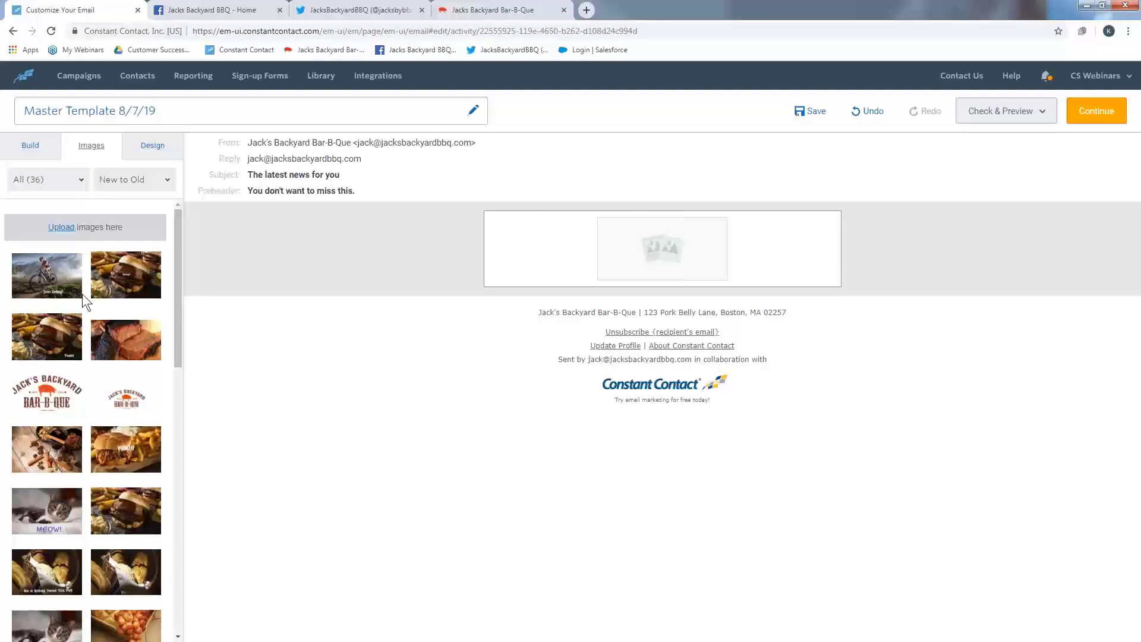
{"action": "left_click_drag", "start_coordinate": [47, 390], "coordinate": [539, 292]}
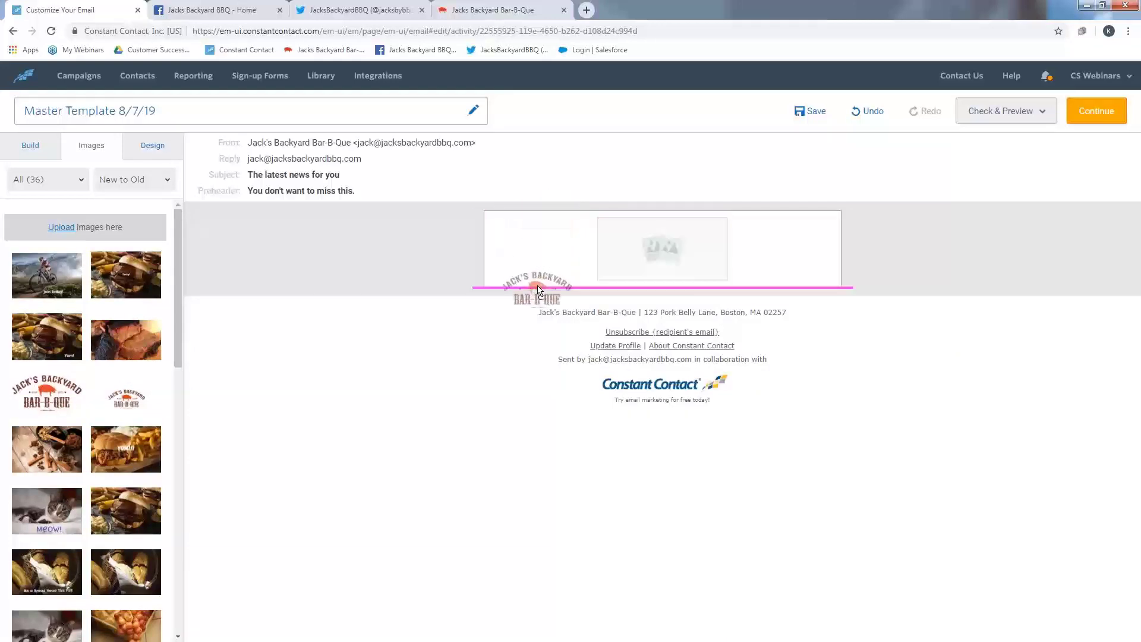
{"action": "left_click_drag", "start_coordinate": [539, 292], "coordinate": [656, 258]}
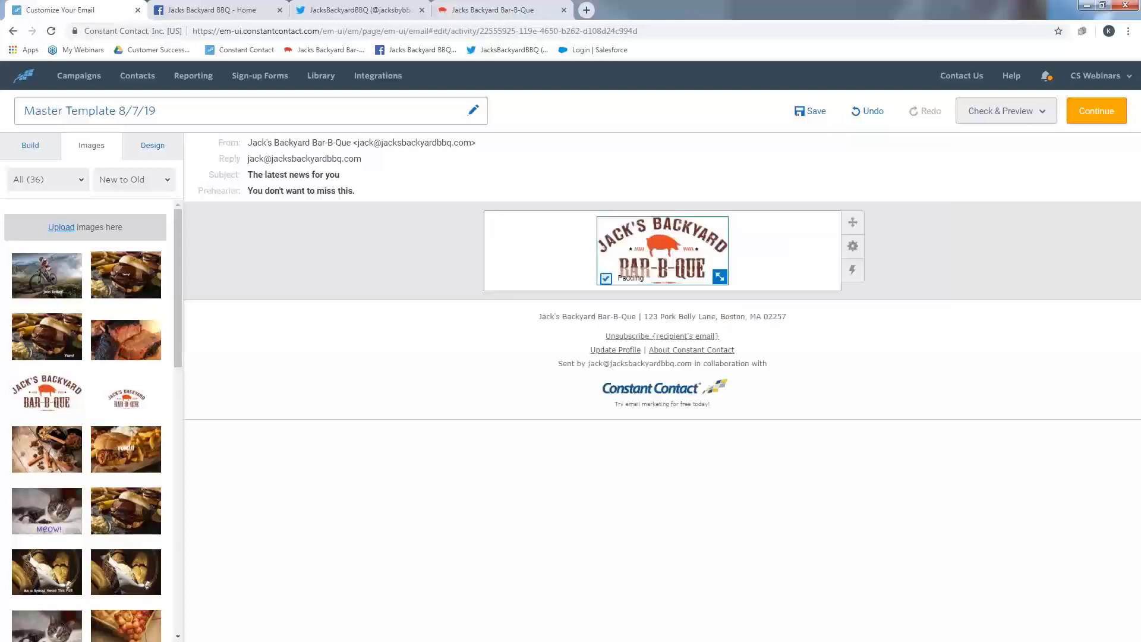
{"action": "mouse_move", "coordinate": [717, 277]}
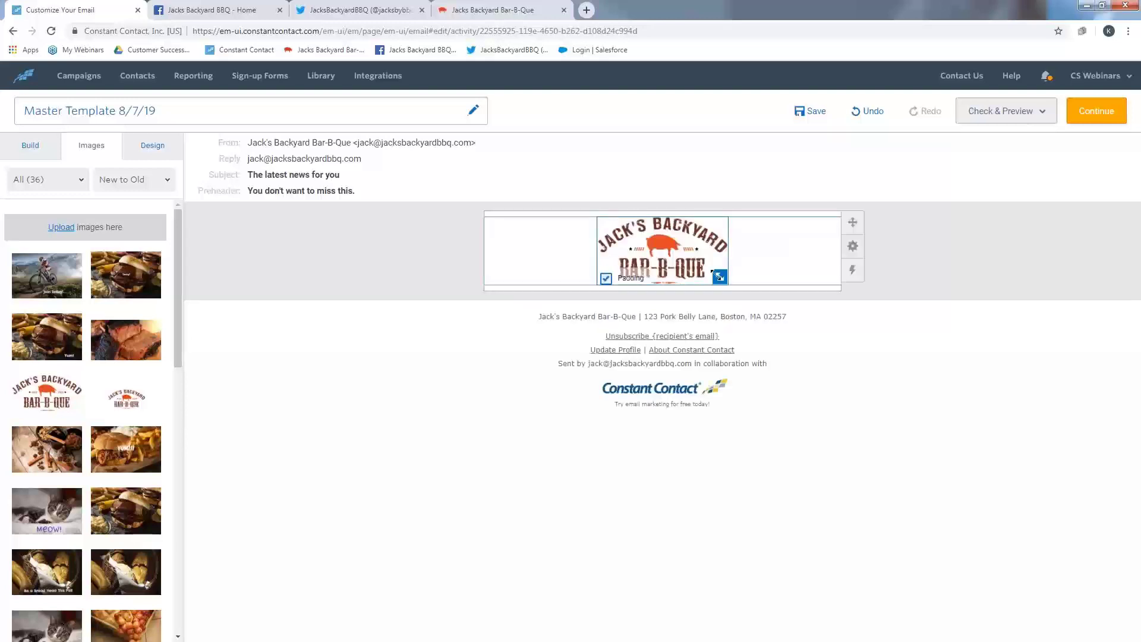
{"action": "left_click_drag", "start_coordinate": [720, 279], "coordinate": [721, 286]}
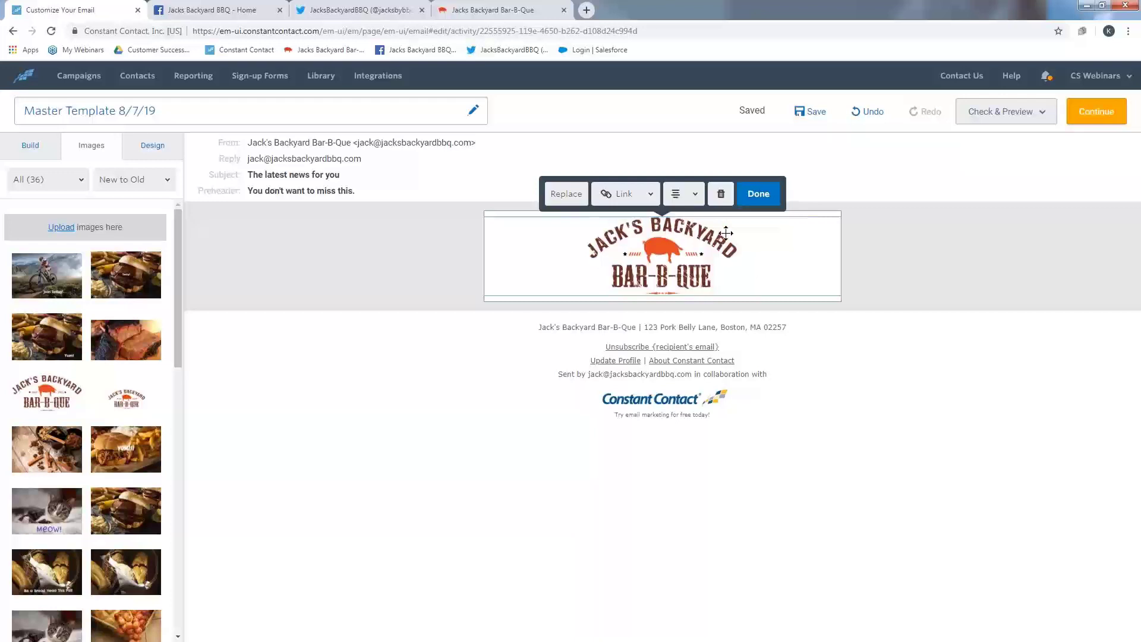
{"action": "left_click", "coordinate": [640, 199]}
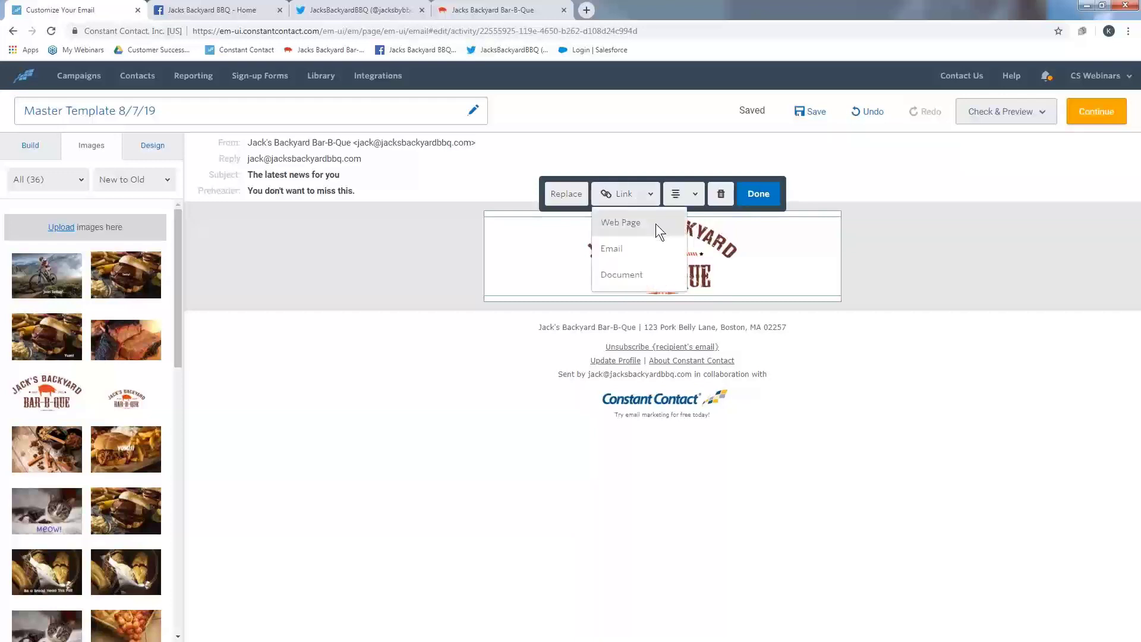
{"action": "left_click", "coordinate": [655, 224]}
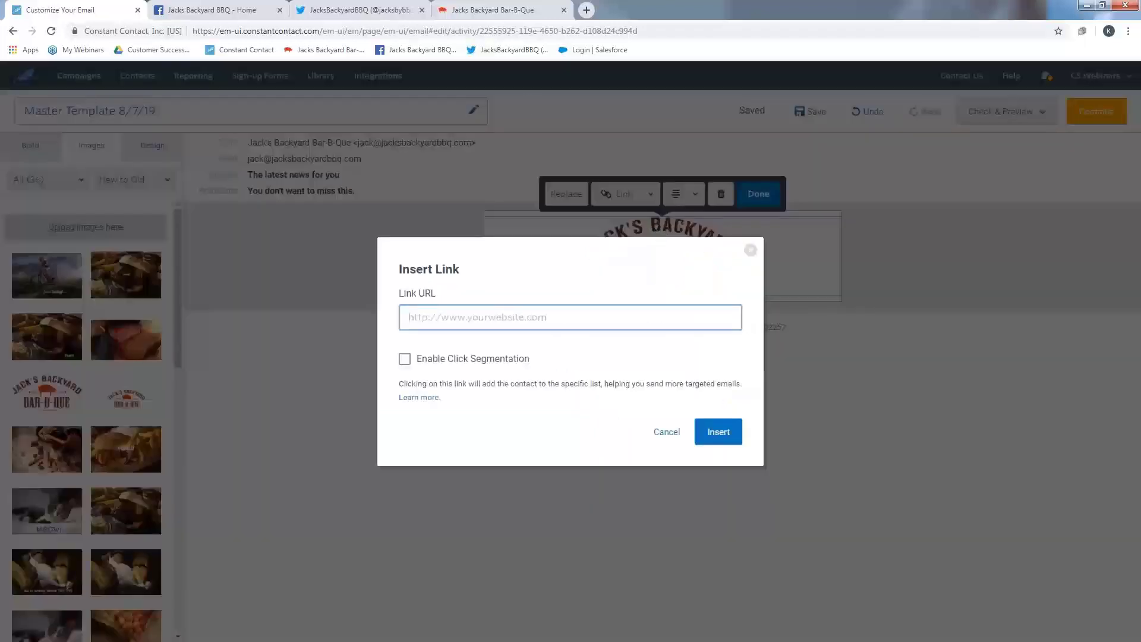
{"action": "left_click", "coordinate": [499, 9]}
{"action": "left_click", "coordinate": [472, 31]}
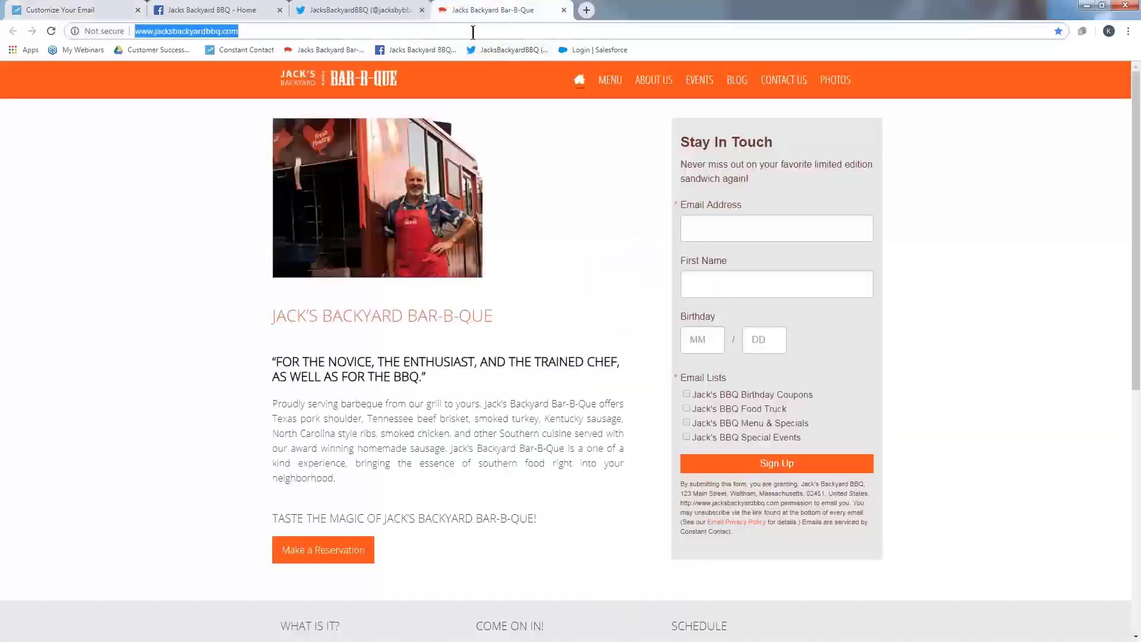
{"action": "right_click", "coordinate": [474, 33]}
{"action": "left_click", "coordinate": [502, 79]}
{"action": "left_click", "coordinate": [29, 11]}
{"action": "right_click", "coordinate": [535, 321]}
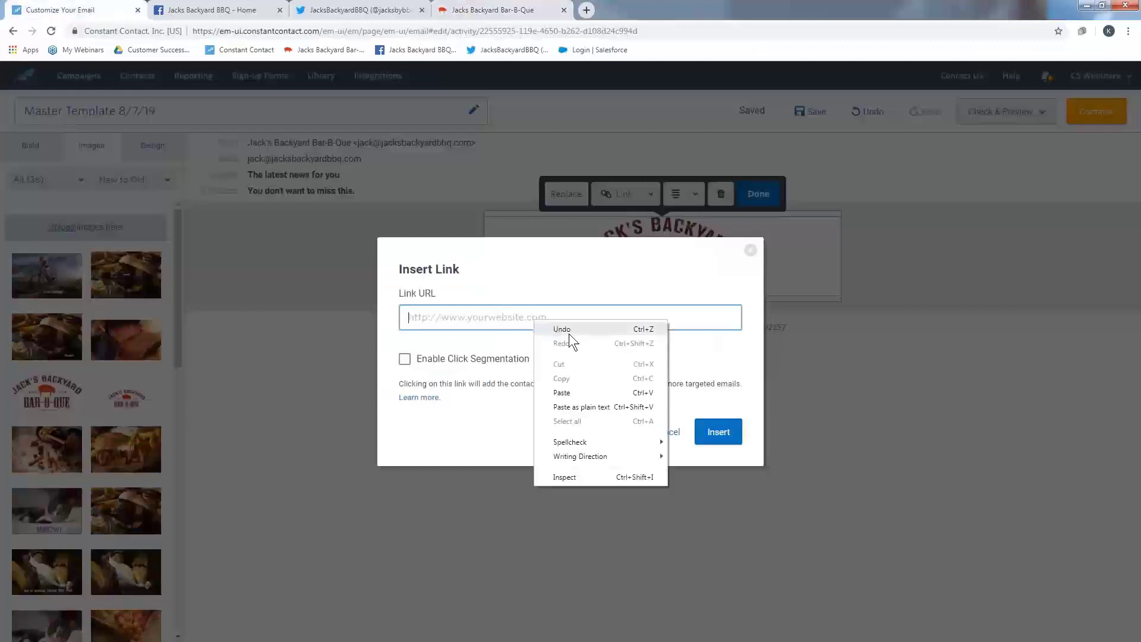
{"action": "left_click", "coordinate": [579, 393]}
{"action": "left_click", "coordinate": [719, 434]}
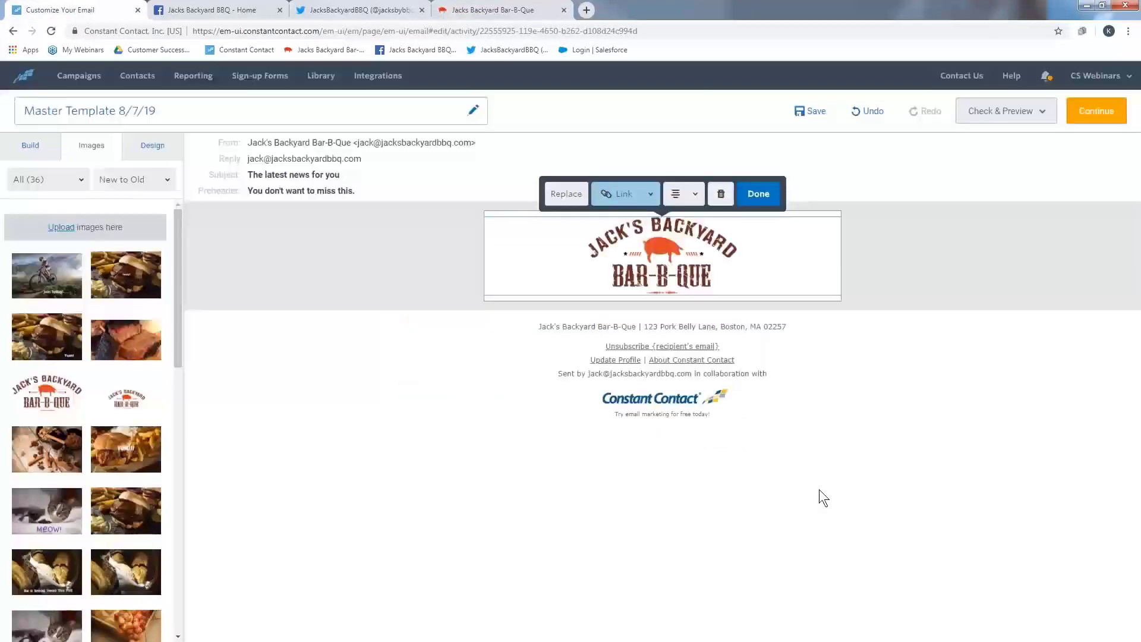
{"action": "left_click", "coordinate": [758, 194]}
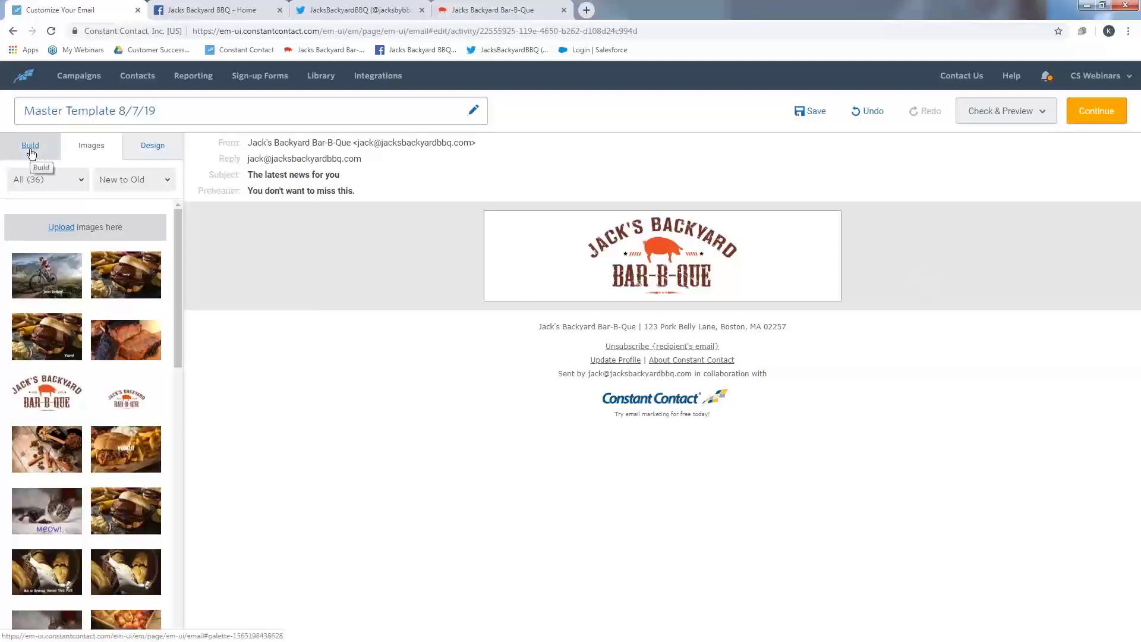
Step: Add an empty image block below the logo and a headline layout with a shaded background beneath it
{"action": "left_click", "coordinate": [32, 153]}
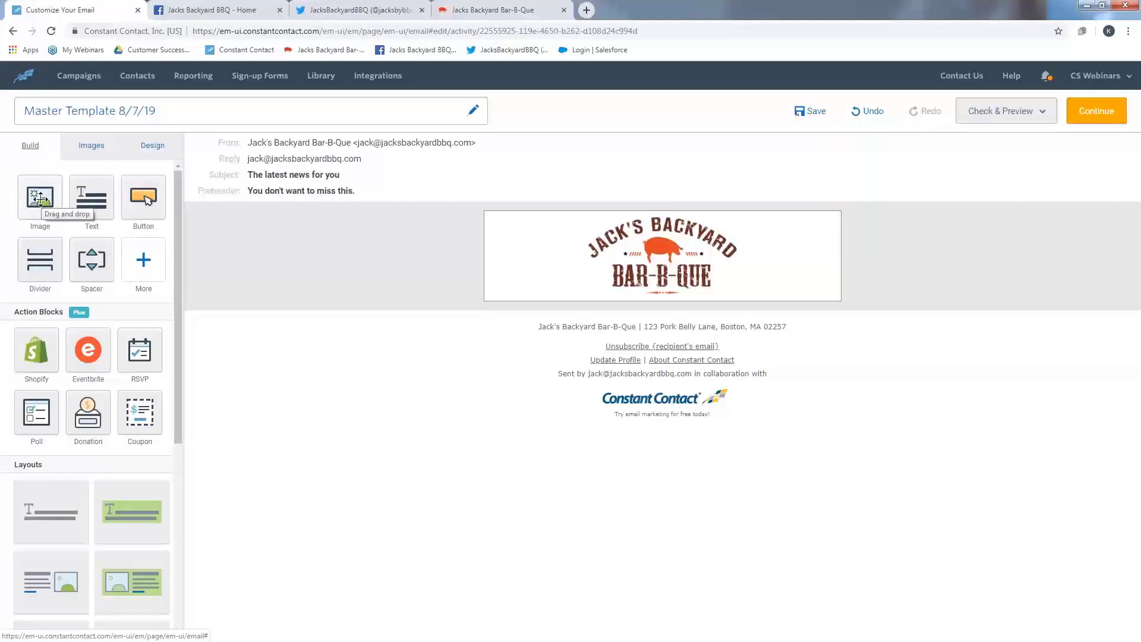
{"action": "left_click_drag", "start_coordinate": [39, 198], "coordinate": [776, 305]}
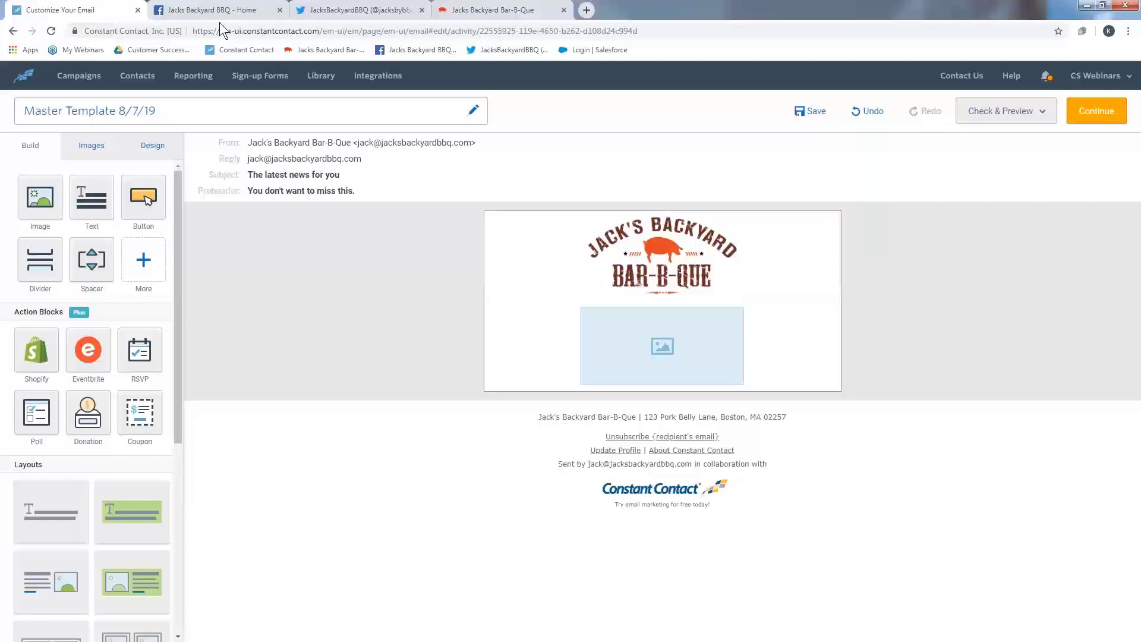
{"action": "scroll", "coordinate": [179, 260], "scroll_direction": "down", "scroll_amount": 1}
{"action": "left_click_drag", "start_coordinate": [179, 261], "coordinate": [175, 370]}
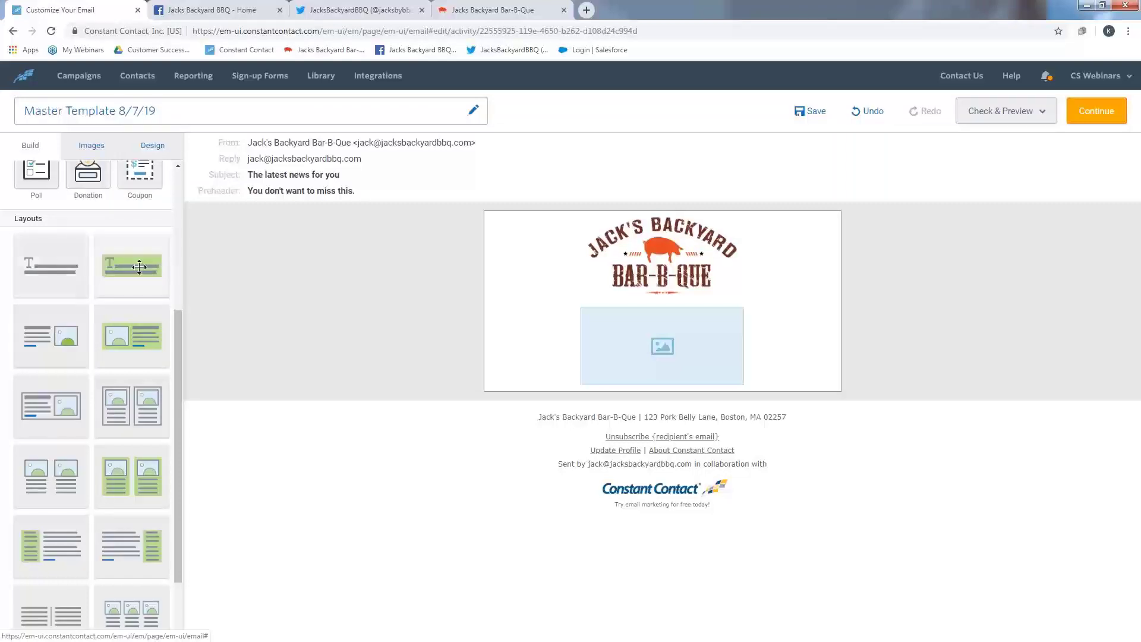
{"action": "left_click_drag", "start_coordinate": [140, 267], "coordinate": [835, 637]}
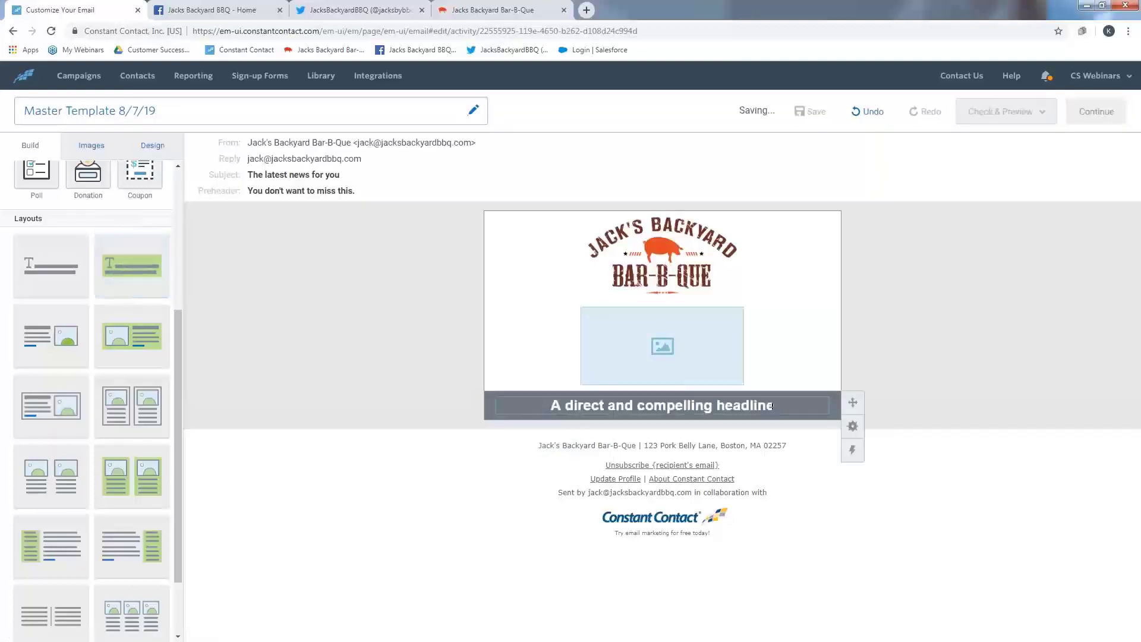
Step: Add a plain headline layout without a background below the shaded headline and delete the shaded one
{"action": "left_click_drag", "start_coordinate": [46, 257], "coordinate": [587, 427]}
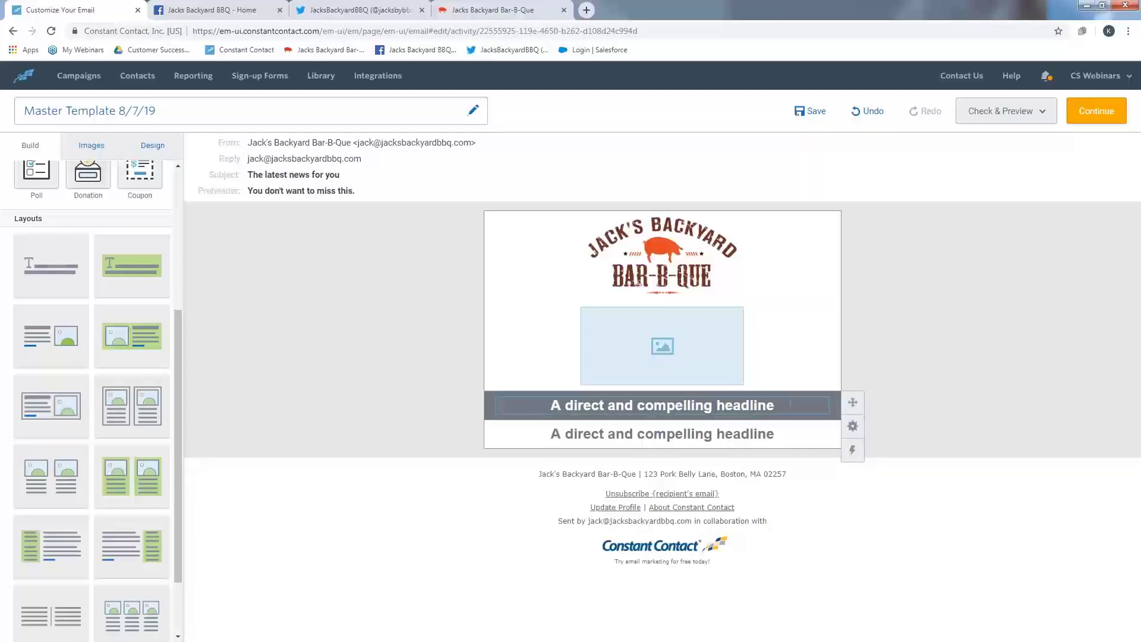
{"action": "left_click", "coordinate": [856, 430]}
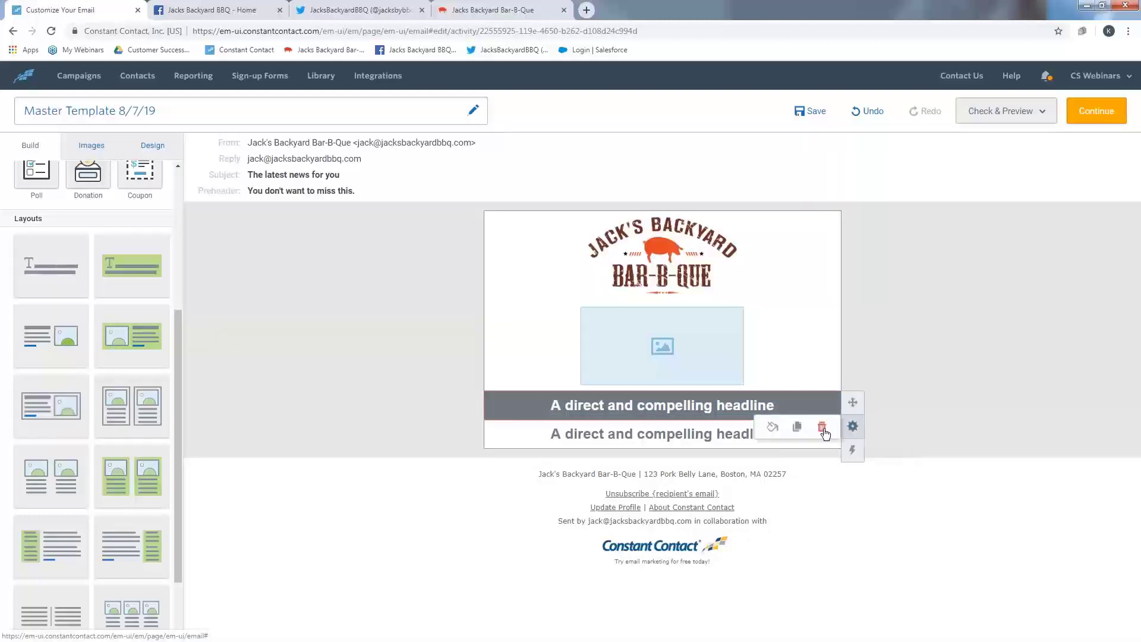
{"action": "left_click", "coordinate": [822, 428]}
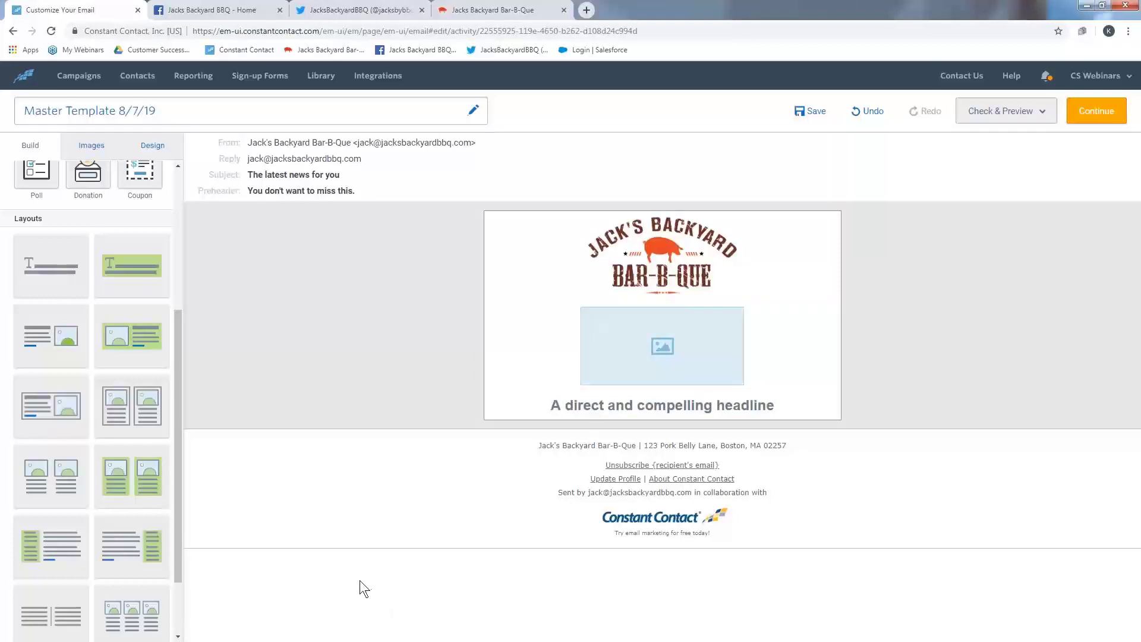
Step: Add a text block below the headline and a button block beneath that text
{"action": "left_click_drag", "start_coordinate": [177, 363], "coordinate": [159, 219]}
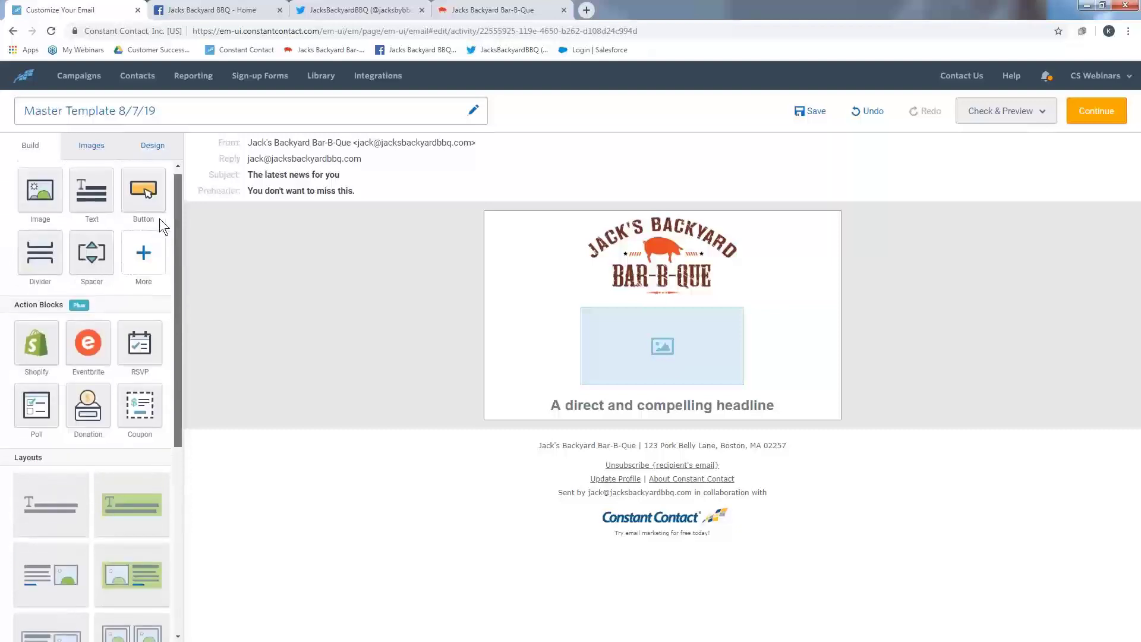
{"action": "left_click", "coordinate": [99, 200]}
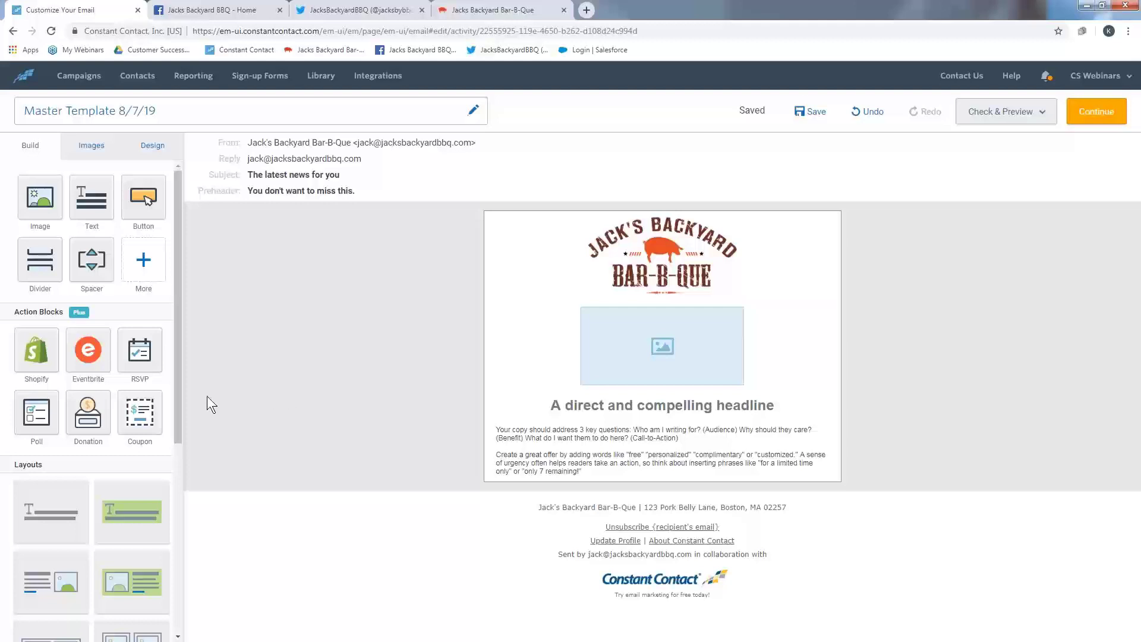
{"action": "left_click", "coordinate": [143, 201]}
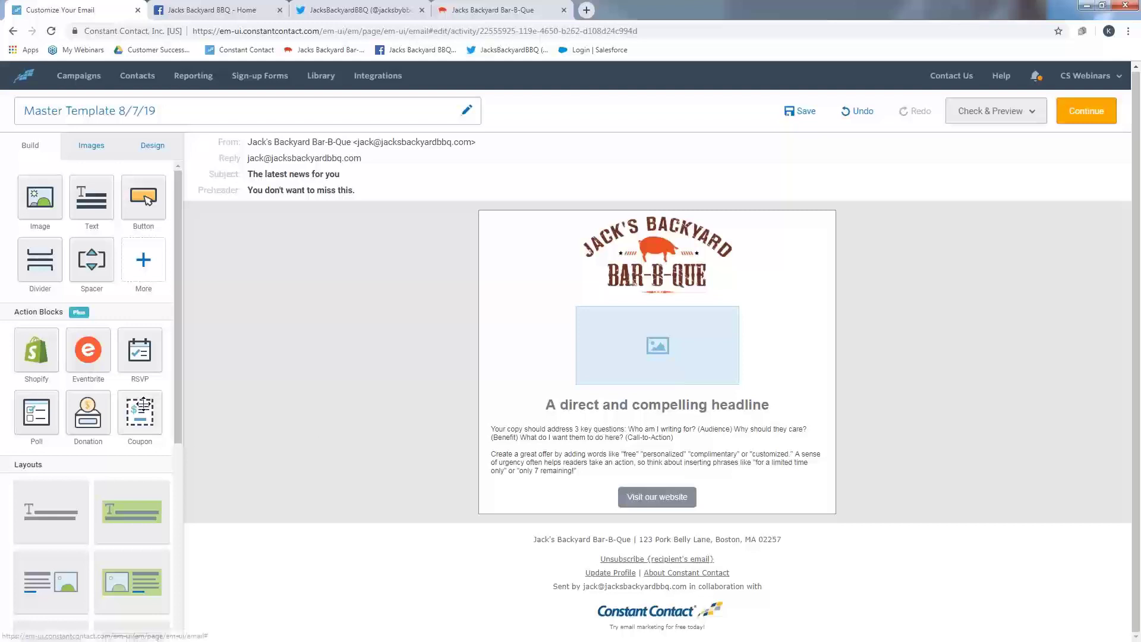
Step: Add the plain two-column image-and-text layout below the website button and delete both of its image placeholders
{"action": "left_click_drag", "start_coordinate": [178, 413], "coordinate": [174, 608]}
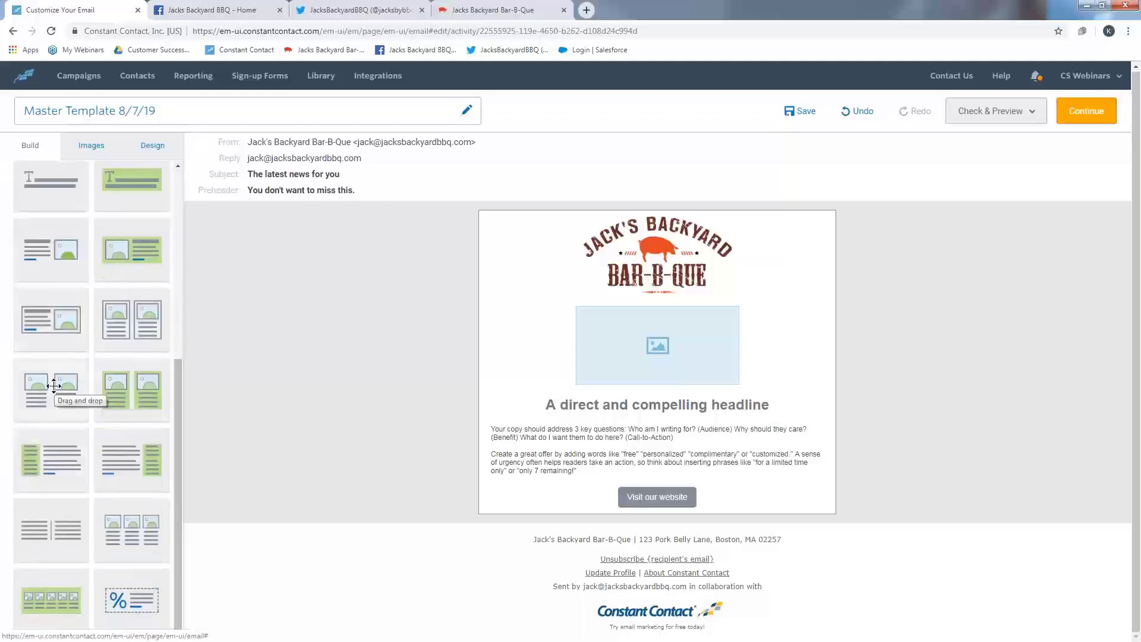
{"action": "left_click_drag", "start_coordinate": [53, 385], "coordinate": [596, 517]}
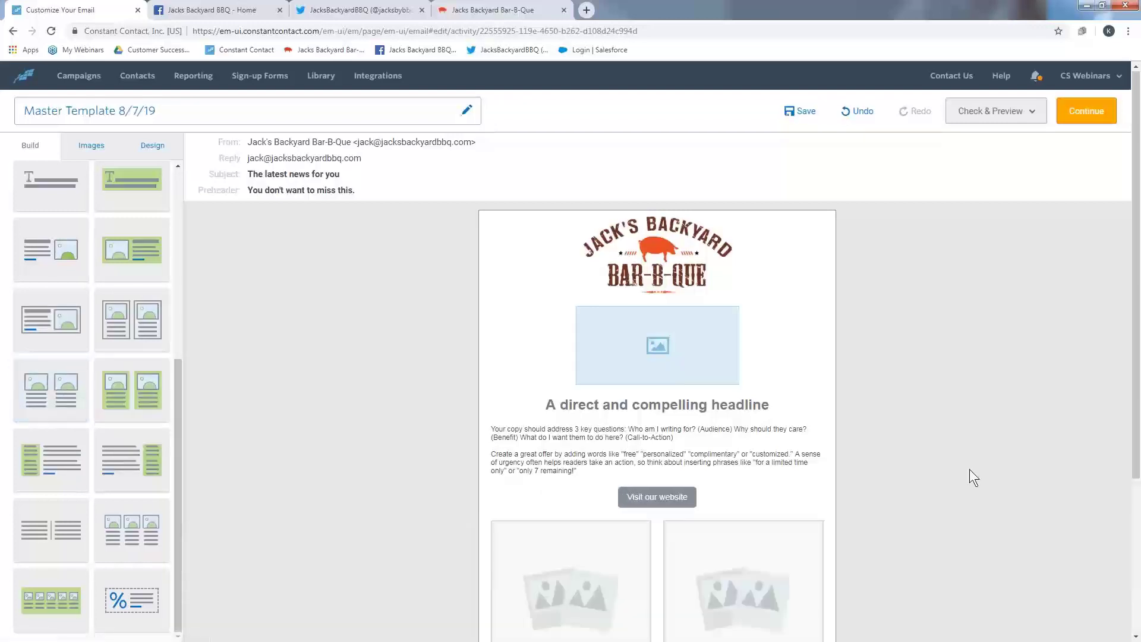
{"action": "scroll", "coordinate": [969, 469], "scroll_direction": "down", "scroll_amount": 3}
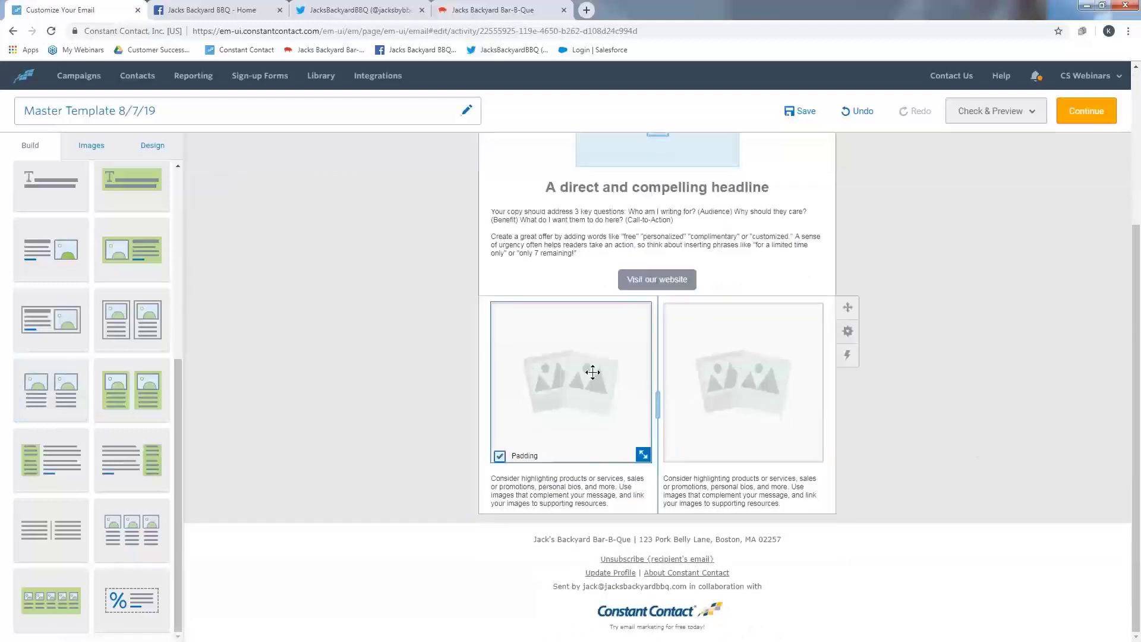
{"action": "left_click", "coordinate": [563, 345]}
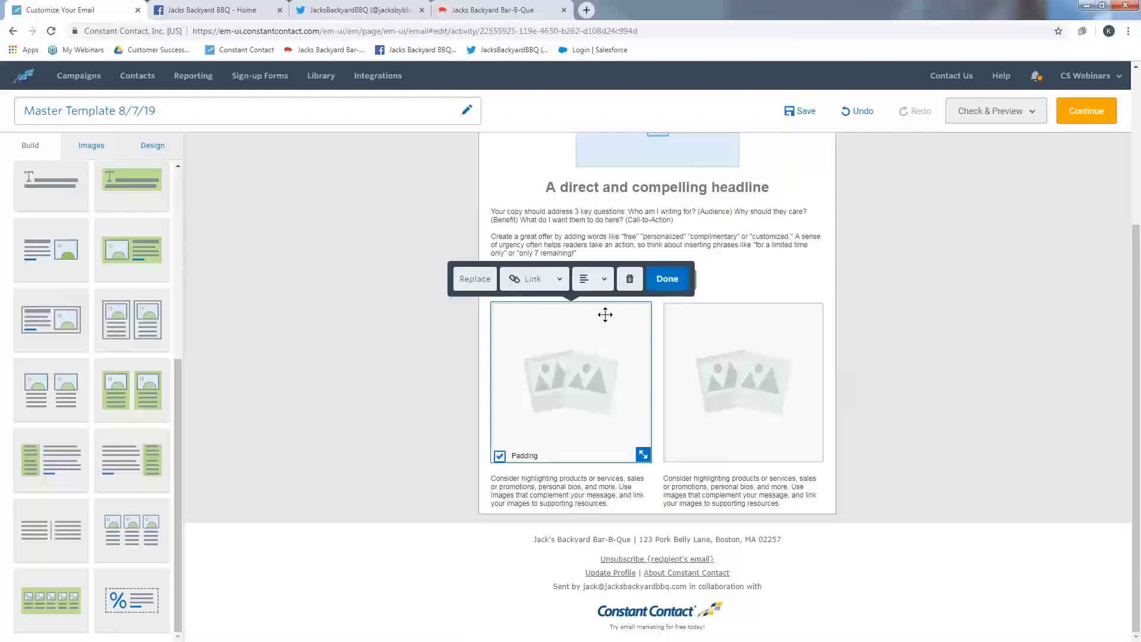
{"action": "left_click", "coordinate": [629, 284]}
{"action": "left_click", "coordinate": [778, 360]}
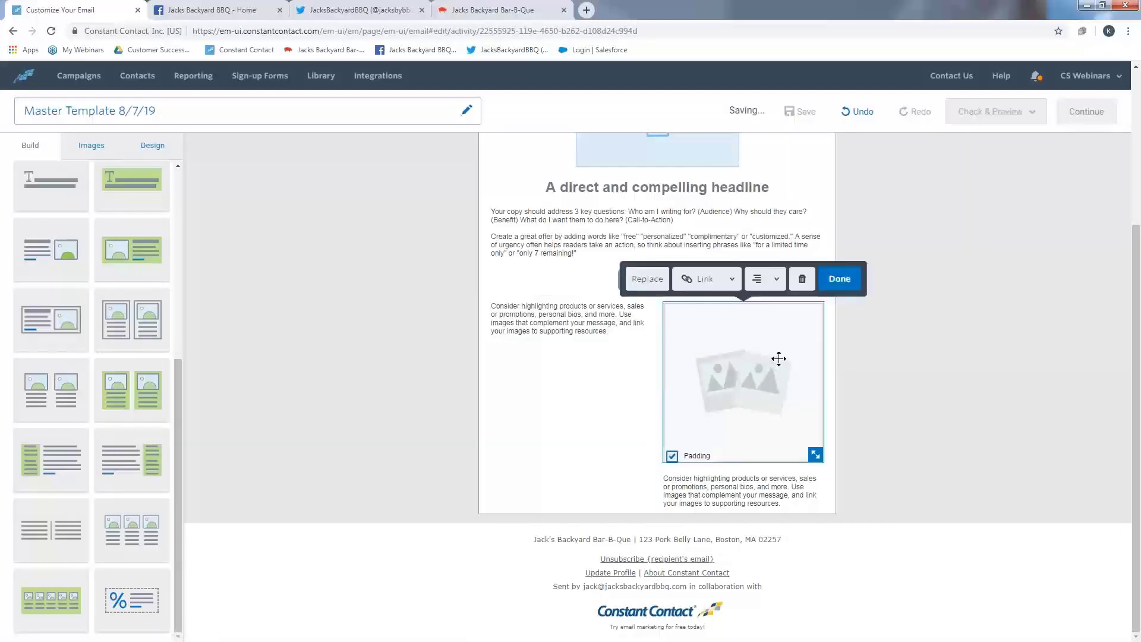
{"action": "left_click", "coordinate": [800, 284]}
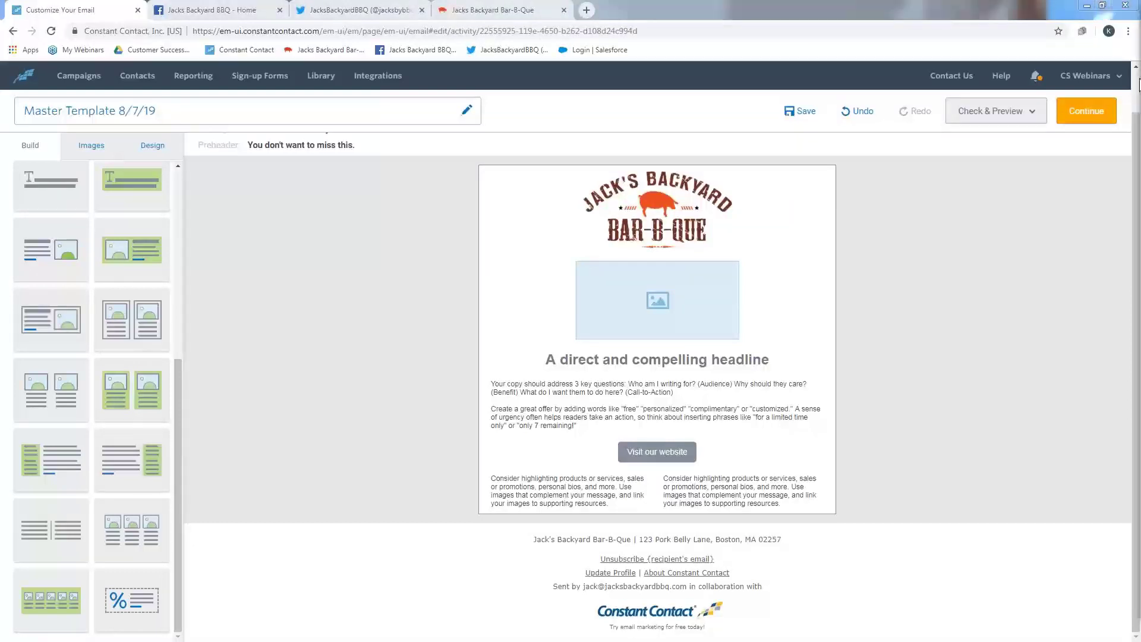
Step: Replace the left column's placeholder text with the copied business name, address and website, and make "Jack's Backyard BBQ" bold
{"action": "left_click", "coordinate": [592, 495]}
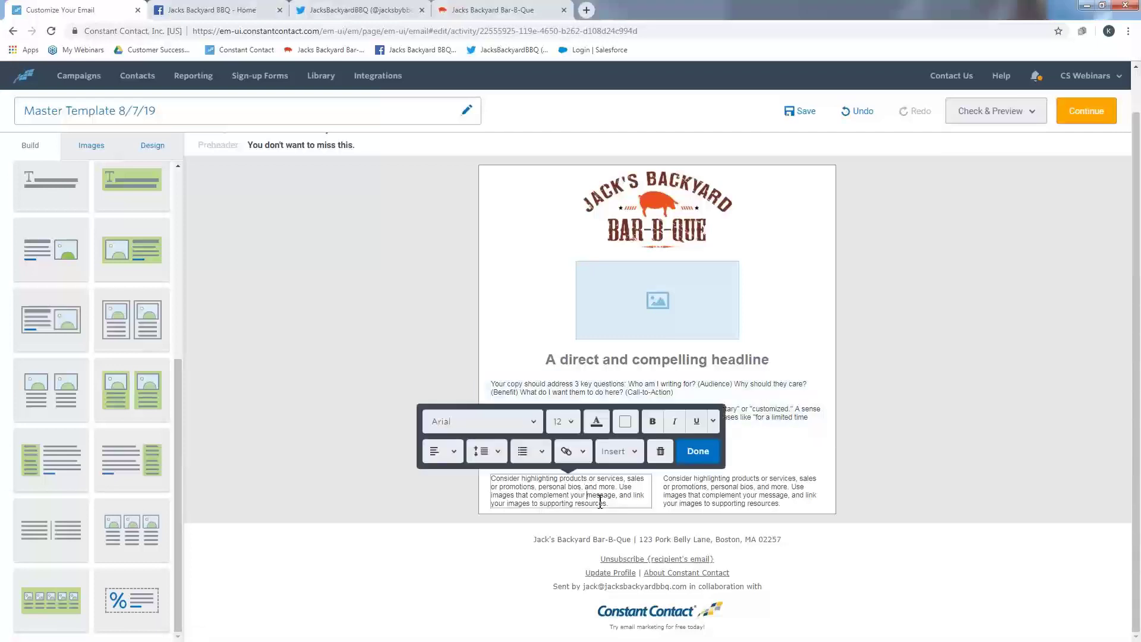
{"action": "left_click_drag", "start_coordinate": [611, 503], "coordinate": [458, 465]}
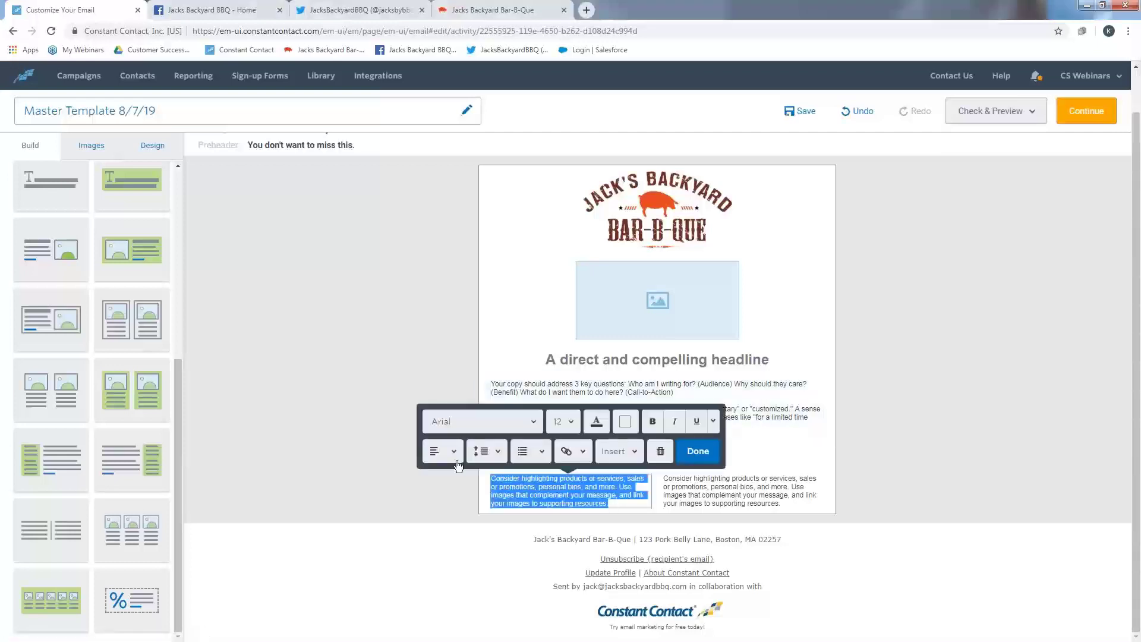
{"action": "key", "text": "BackSpace"}
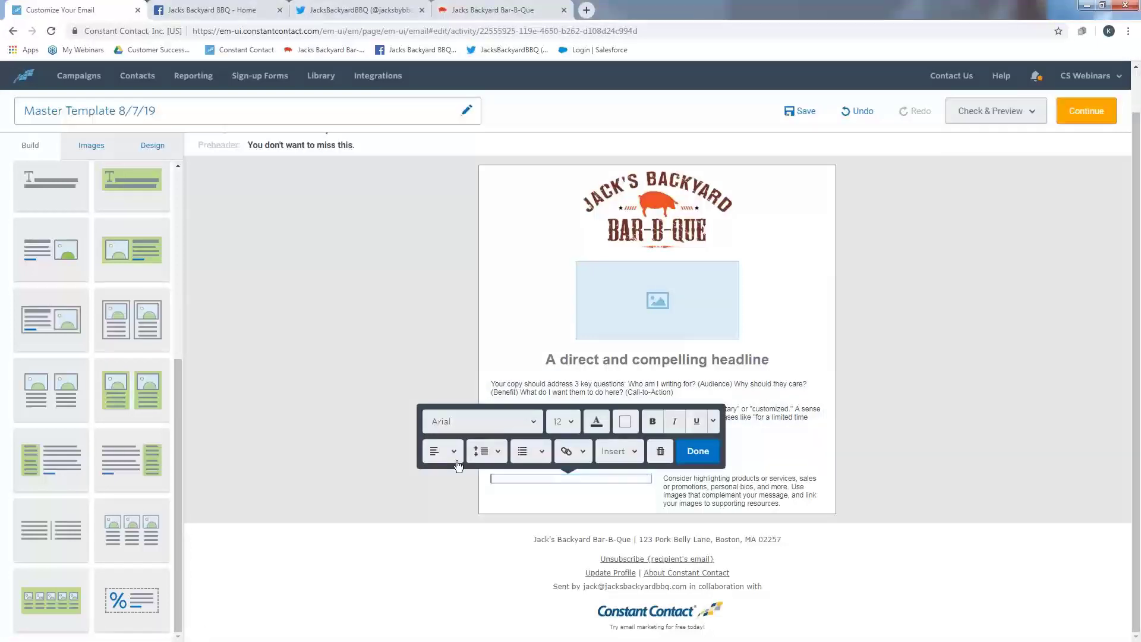
{"action": "right_click", "coordinate": [510, 479]}
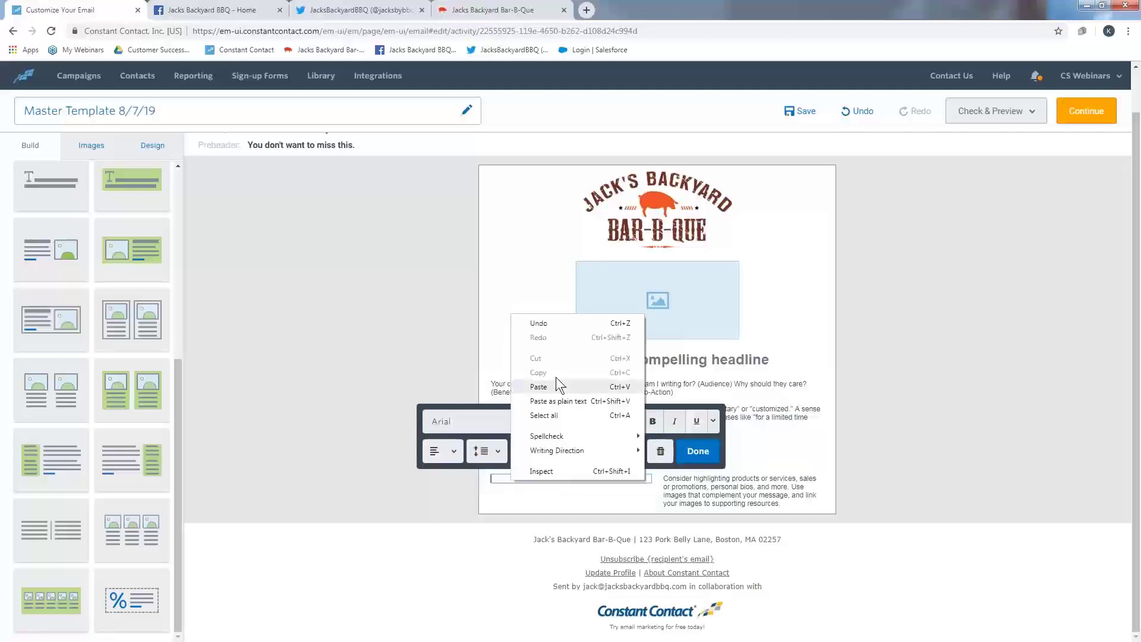
{"action": "left_click", "coordinate": [562, 386]}
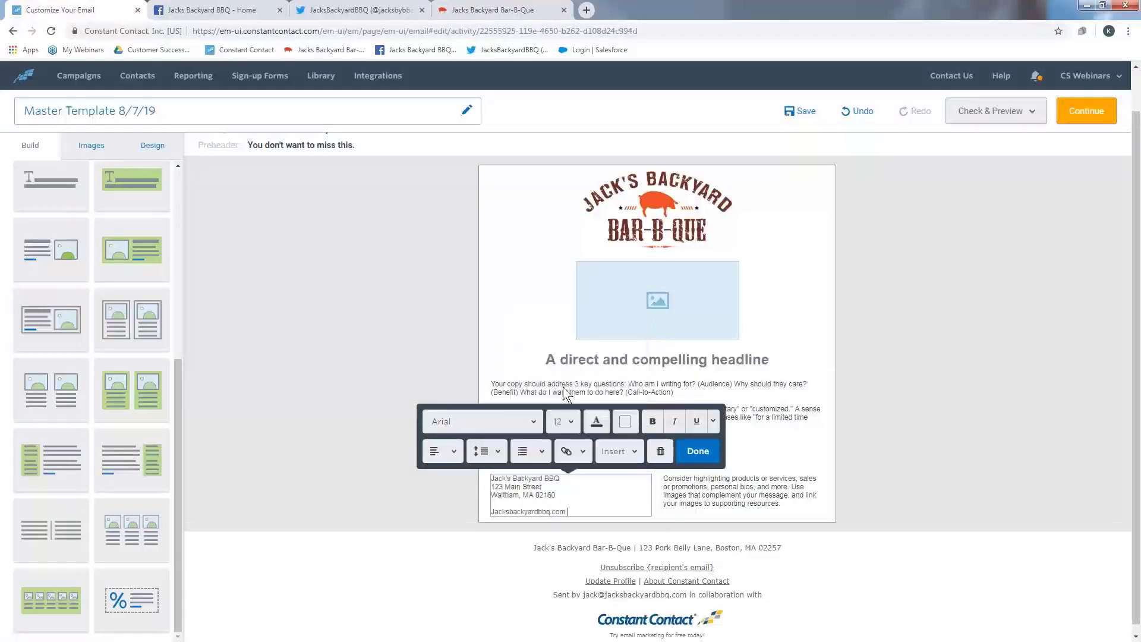
{"action": "left_click_drag", "start_coordinate": [562, 478], "coordinate": [490, 479]}
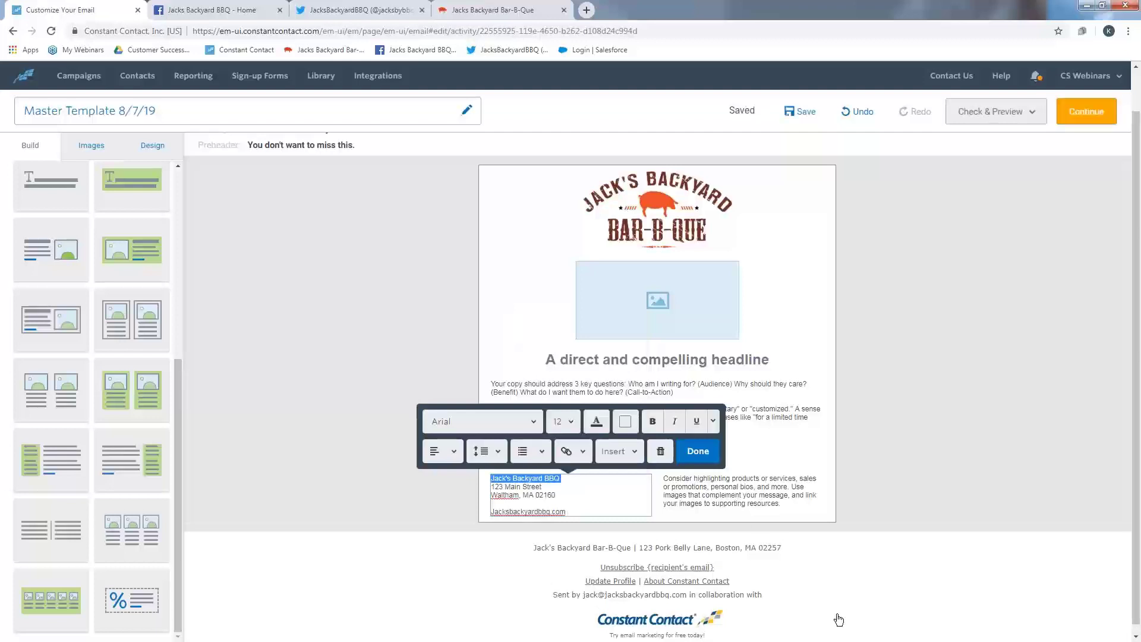
{"action": "left_click", "coordinate": [653, 422]}
{"action": "left_click", "coordinate": [535, 484]}
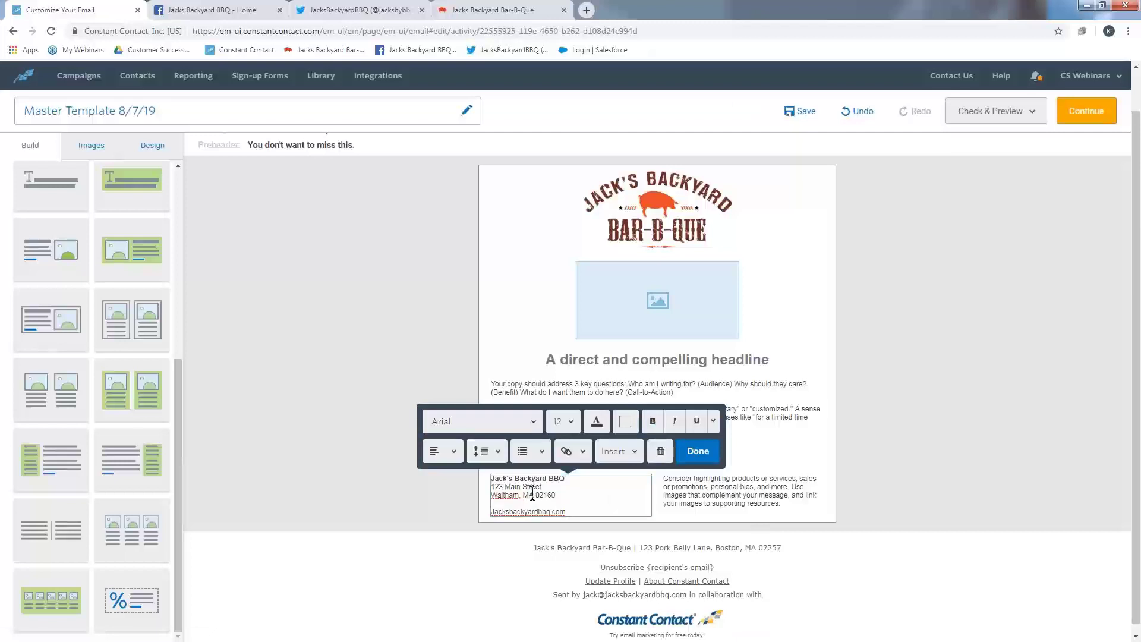
Step: Link the text Jacksbackyardbbq.com in the left column to that same web page address and finish editing the text
{"action": "left_click_drag", "start_coordinate": [565, 512], "coordinate": [490, 512]}
{"action": "key", "text": "ctrl+c"}
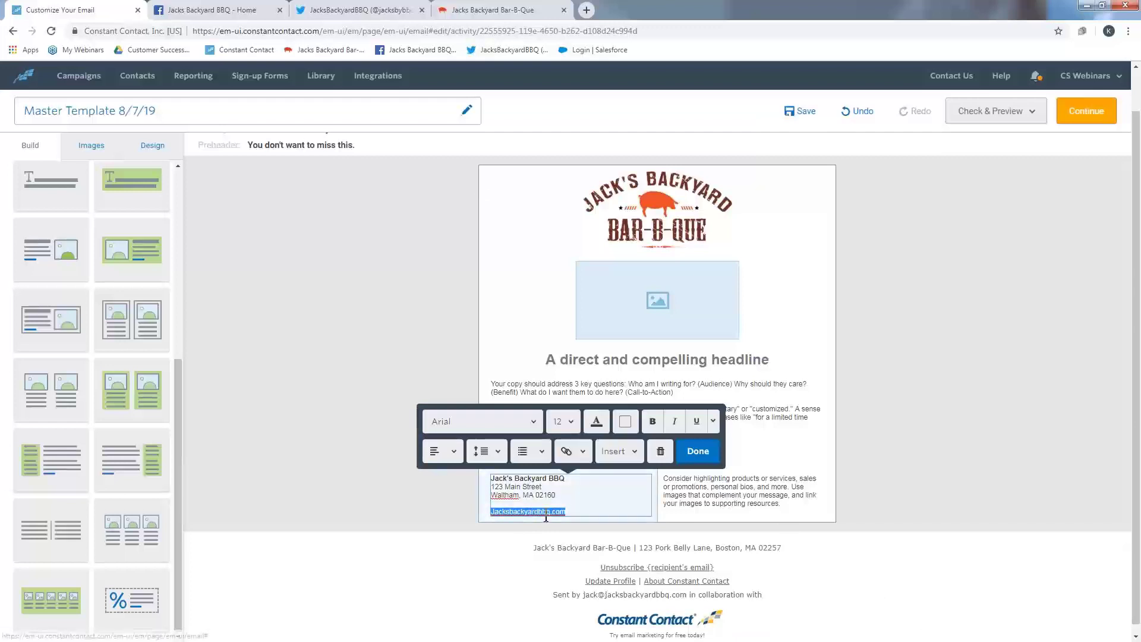
{"action": "left_click", "coordinate": [567, 453]}
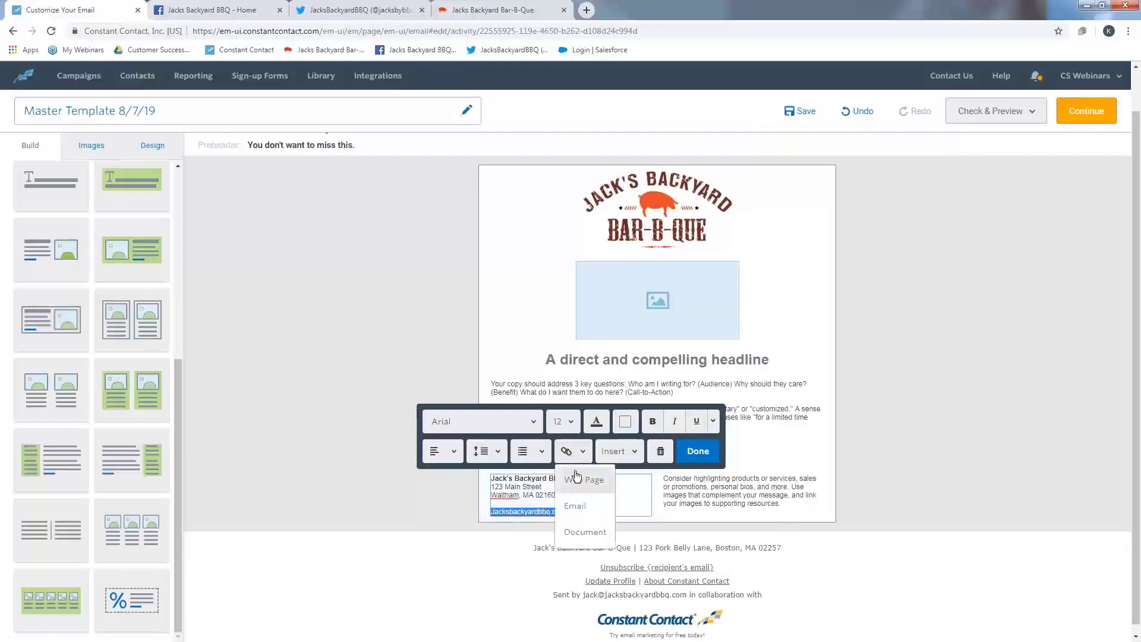
{"action": "left_click", "coordinate": [579, 480]}
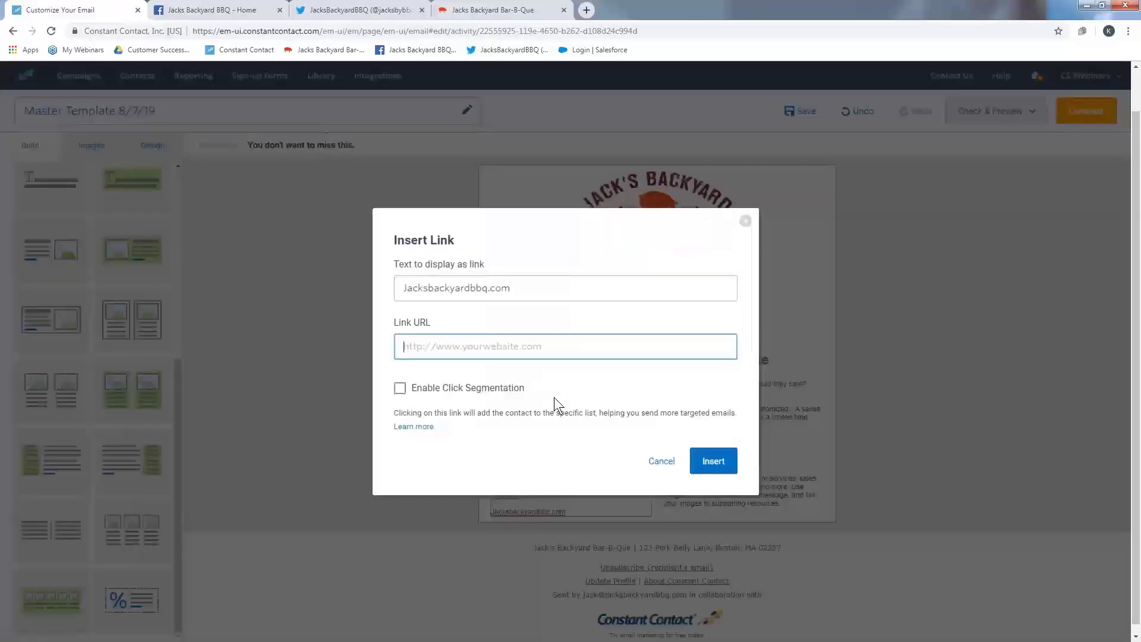
{"action": "key", "text": "ctrl+v"}
{"action": "left_click", "coordinate": [713, 461]}
{"action": "left_click", "coordinate": [636, 510]}
{"action": "left_click", "coordinate": [698, 451]}
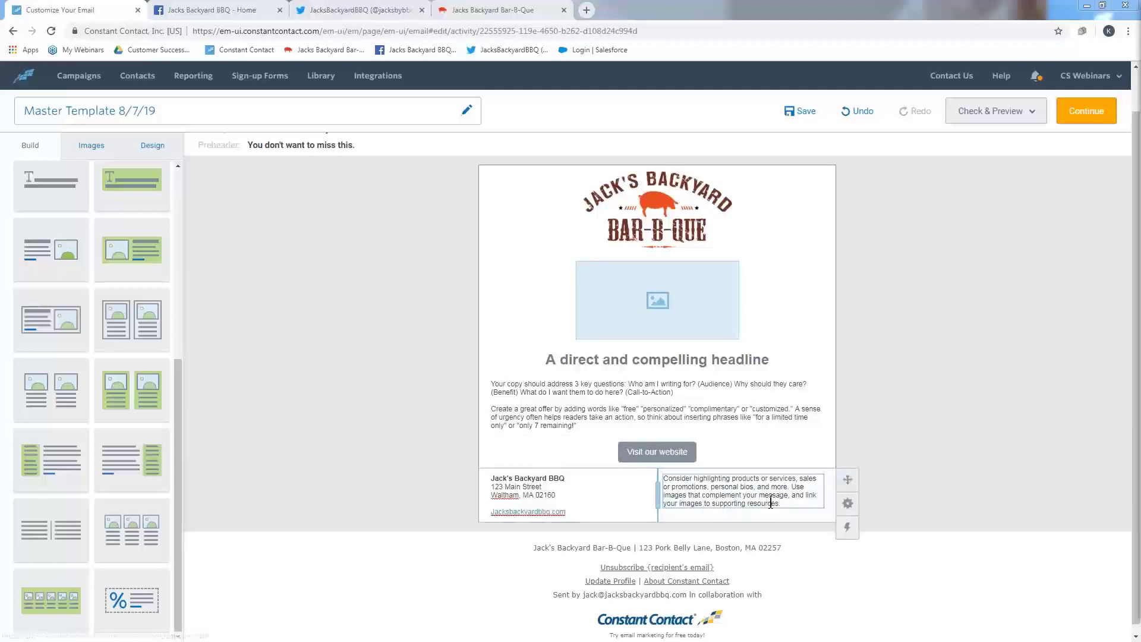
Step: Replace the right column's placeholder text with the copied store hours and phone number
{"action": "left_click", "coordinate": [800, 508]}
{"action": "left_click_drag", "start_coordinate": [799, 508], "coordinate": [655, 477]}
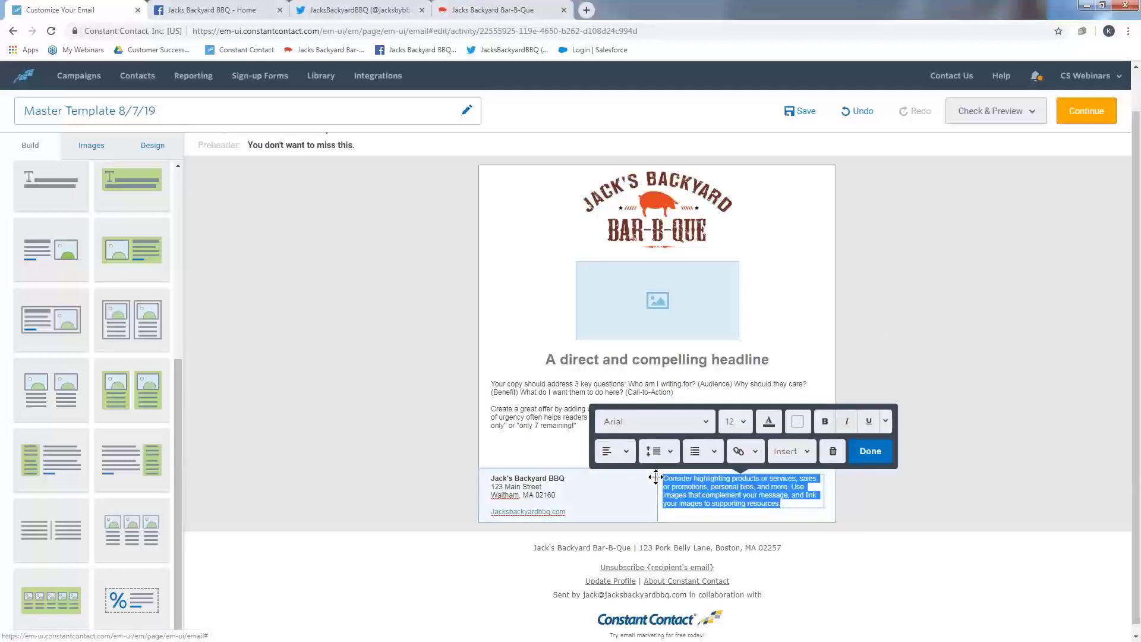
{"action": "key", "text": "BackSpace"}
{"action": "key", "text": "ctrl+v"}
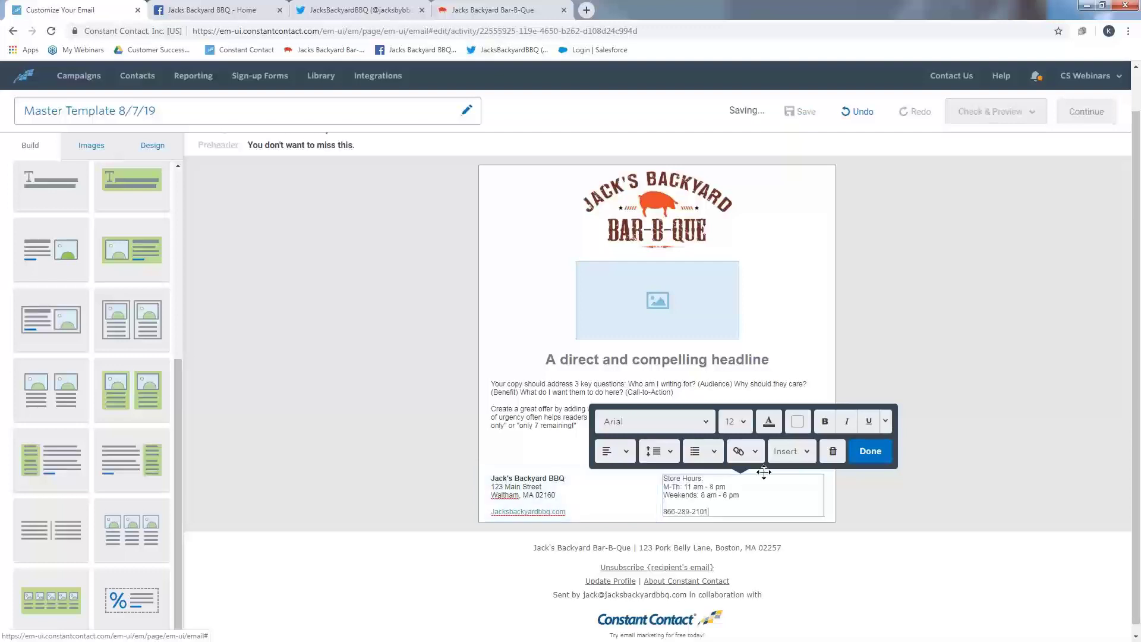
Step: Right-align all the store hours and phone text in the right column and finish editing it
{"action": "left_click_drag", "start_coordinate": [728, 513], "coordinate": [661, 477]}
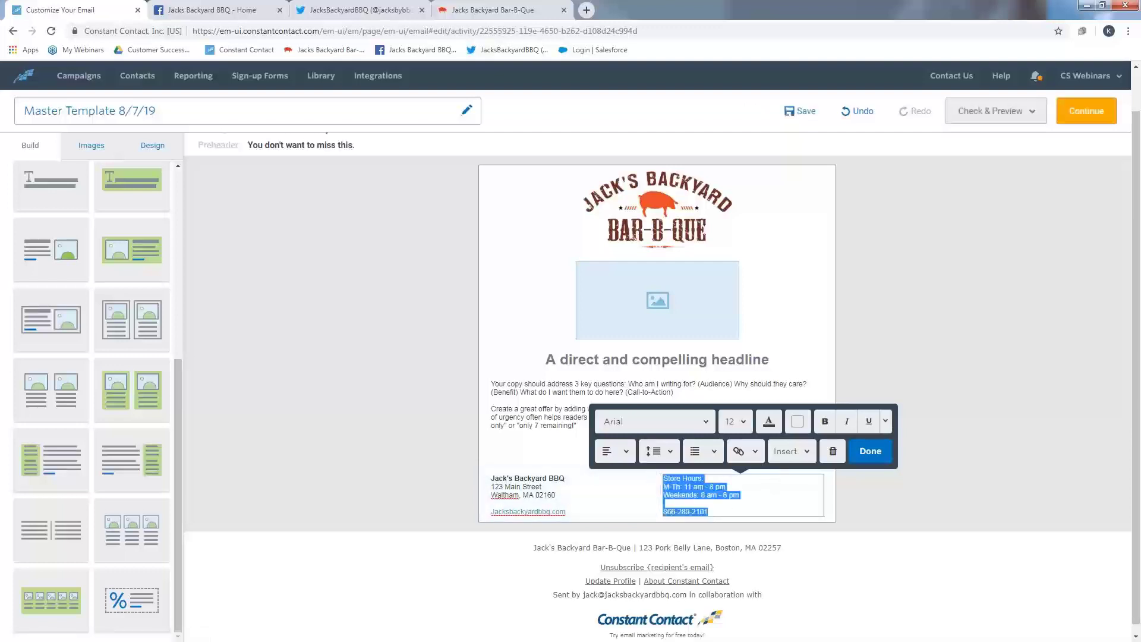
{"action": "left_click", "coordinate": [627, 454]}
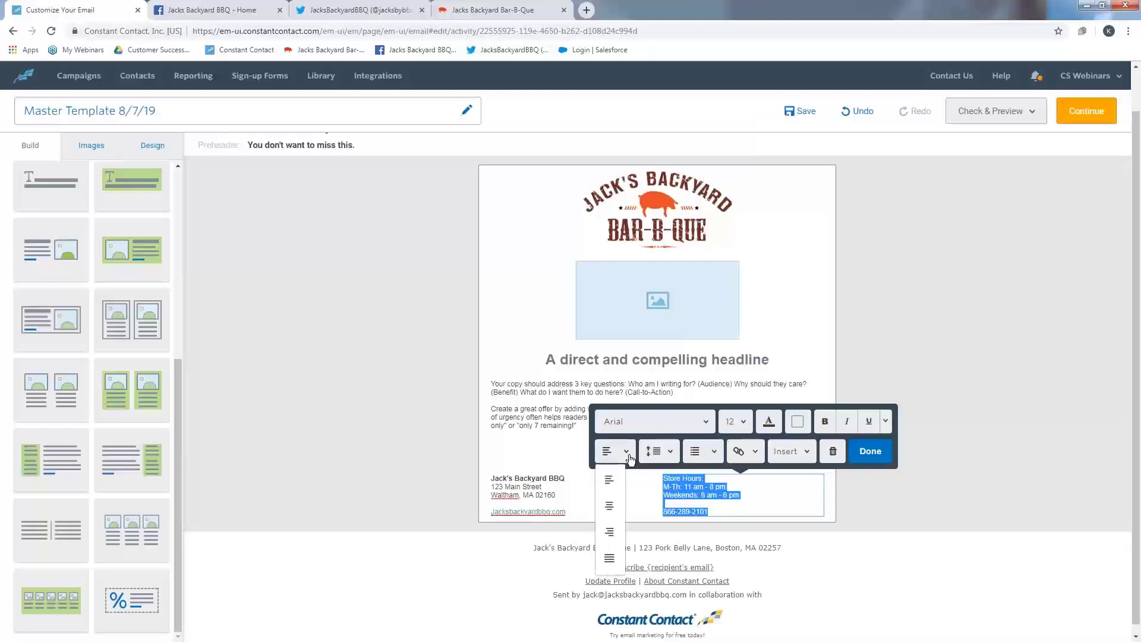
{"action": "left_click", "coordinate": [609, 531]}
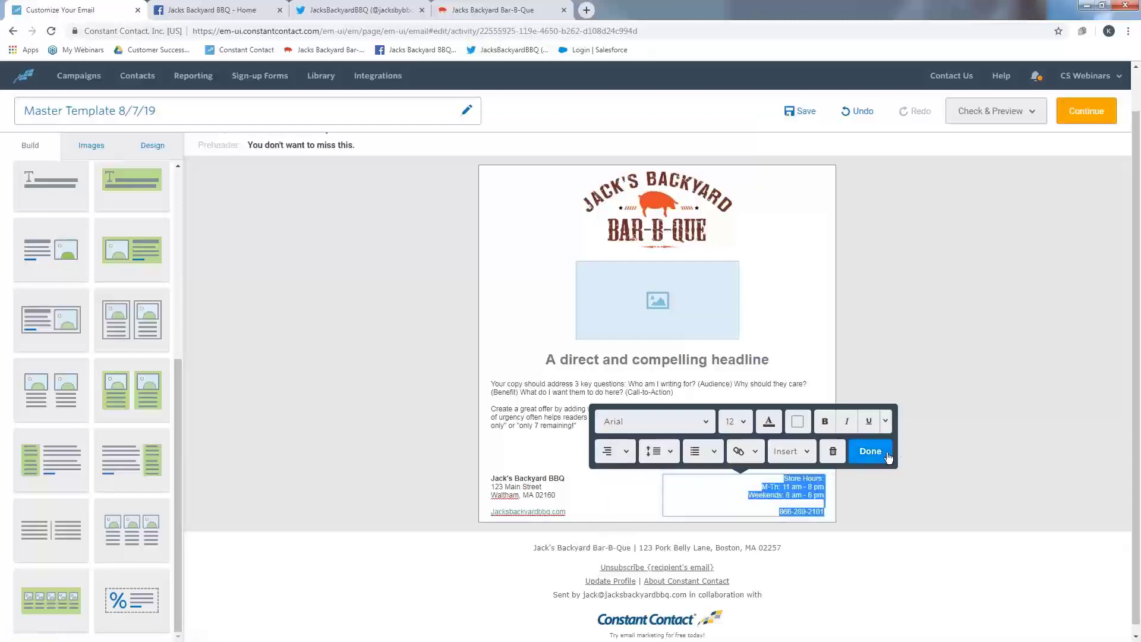
{"action": "left_click", "coordinate": [870, 451]}
{"action": "left_click", "coordinate": [735, 500]}
{"action": "left_click", "coordinate": [736, 501]}
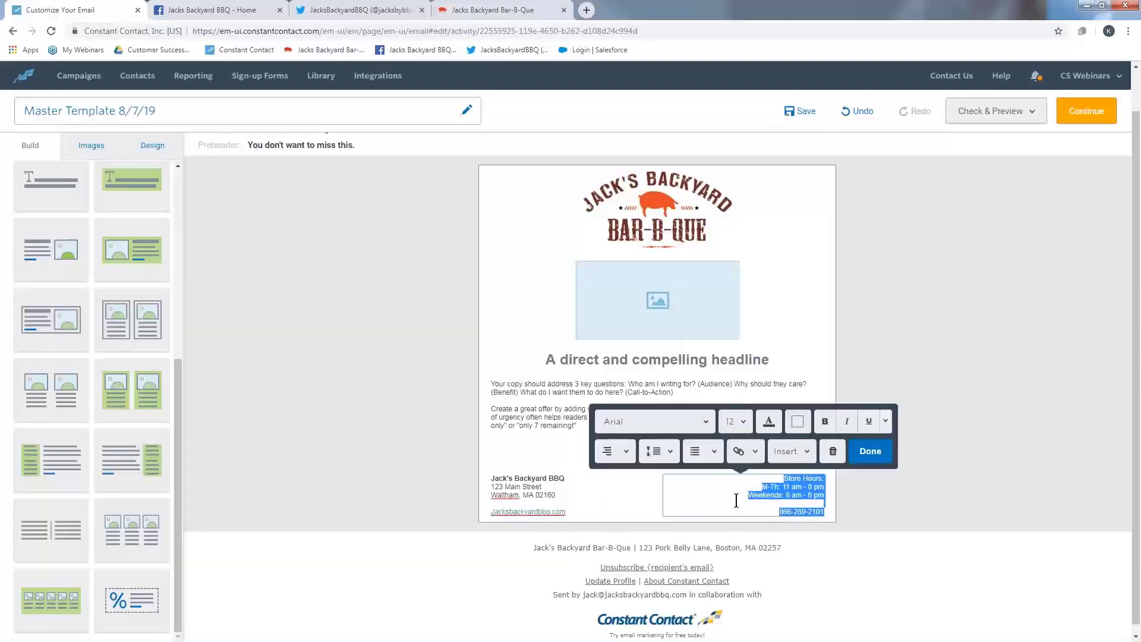
{"action": "left_click", "coordinate": [870, 451]}
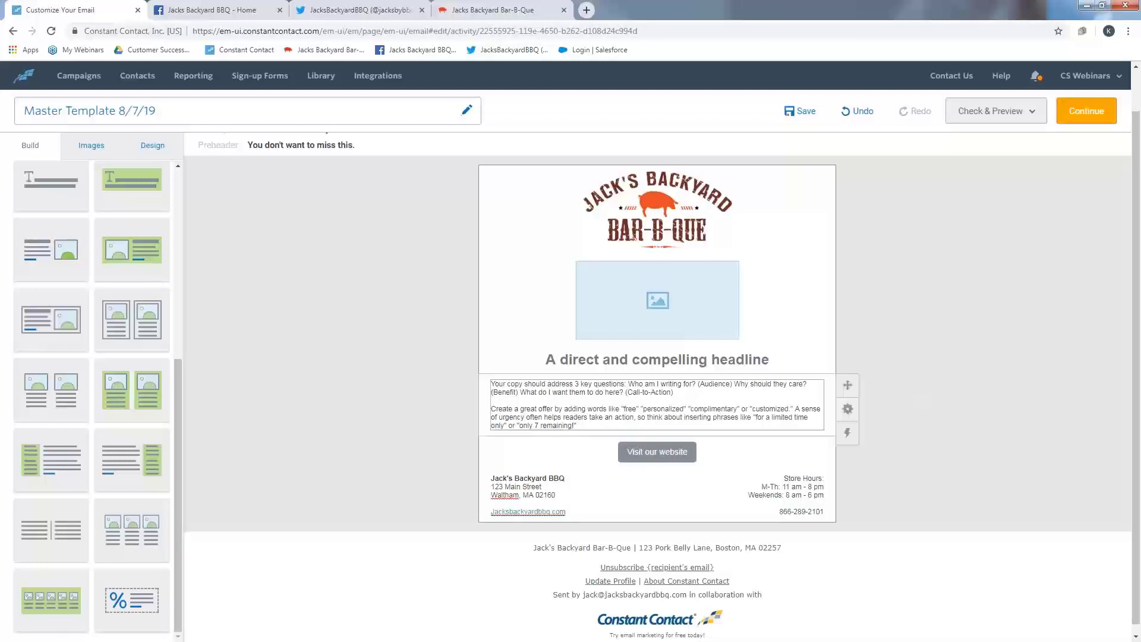
Step: Add a social block at the bottom of the email, below the address and store hours columns
{"action": "left_click_drag", "start_coordinate": [180, 372], "coordinate": [174, 163]}
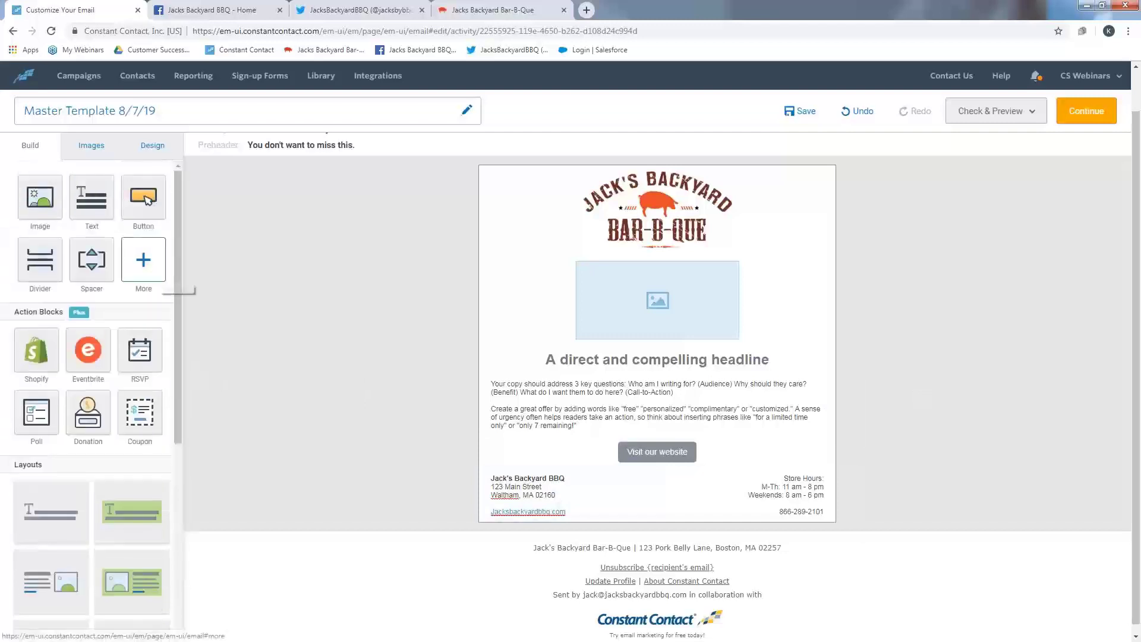
{"action": "left_click", "coordinate": [155, 277]}
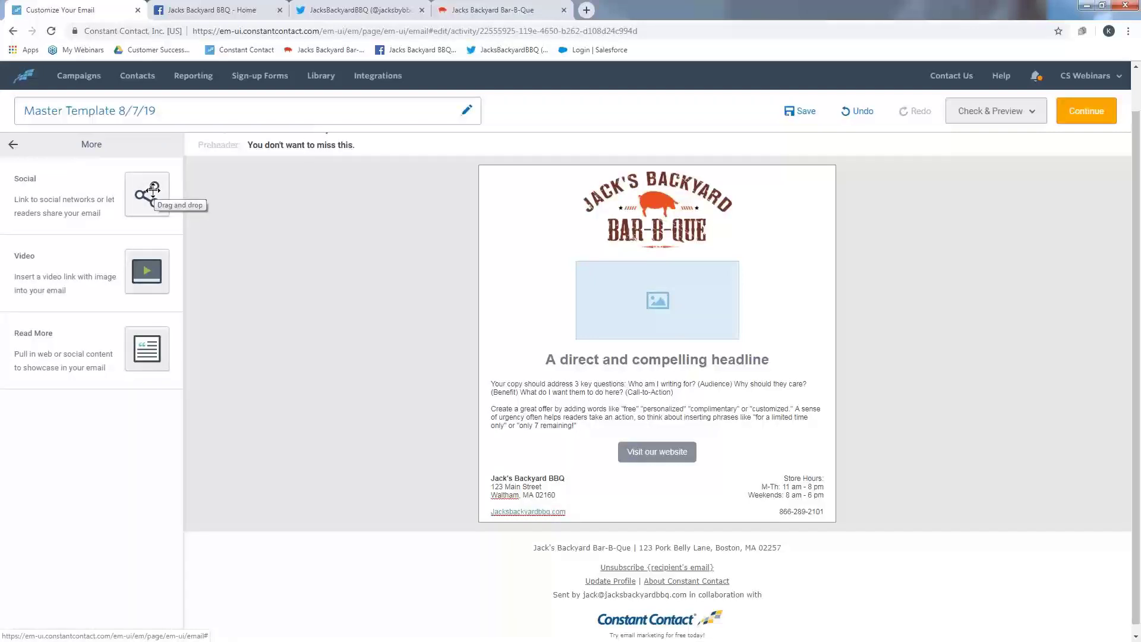
{"action": "left_click_drag", "start_coordinate": [153, 190], "coordinate": [606, 529]}
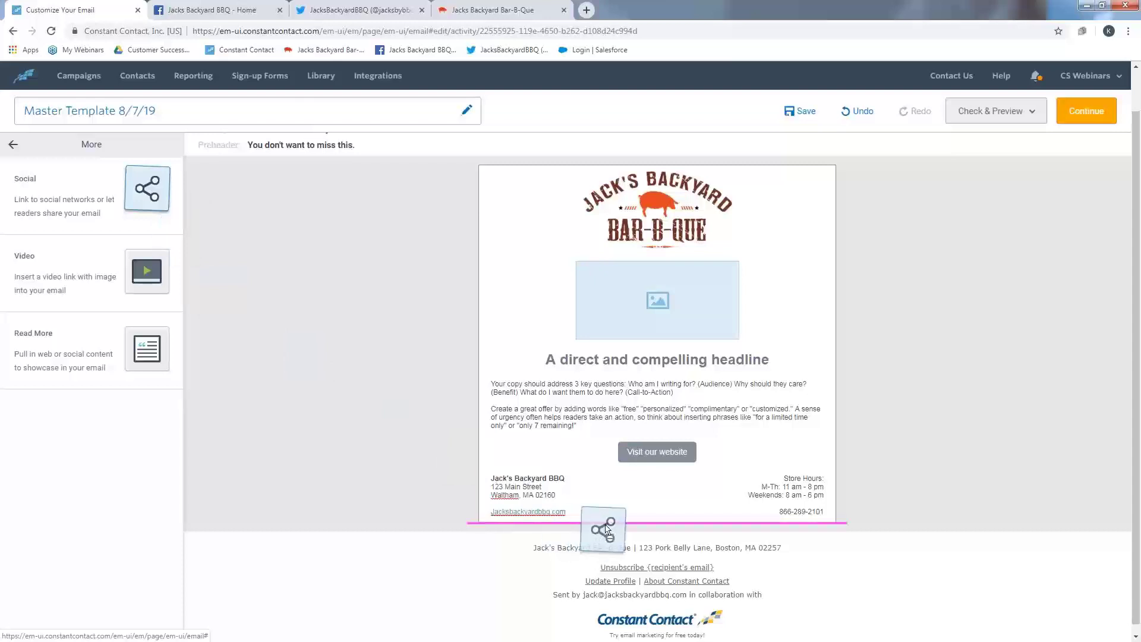
{"action": "left_click_drag", "start_coordinate": [606, 529], "coordinate": [606, 529]}
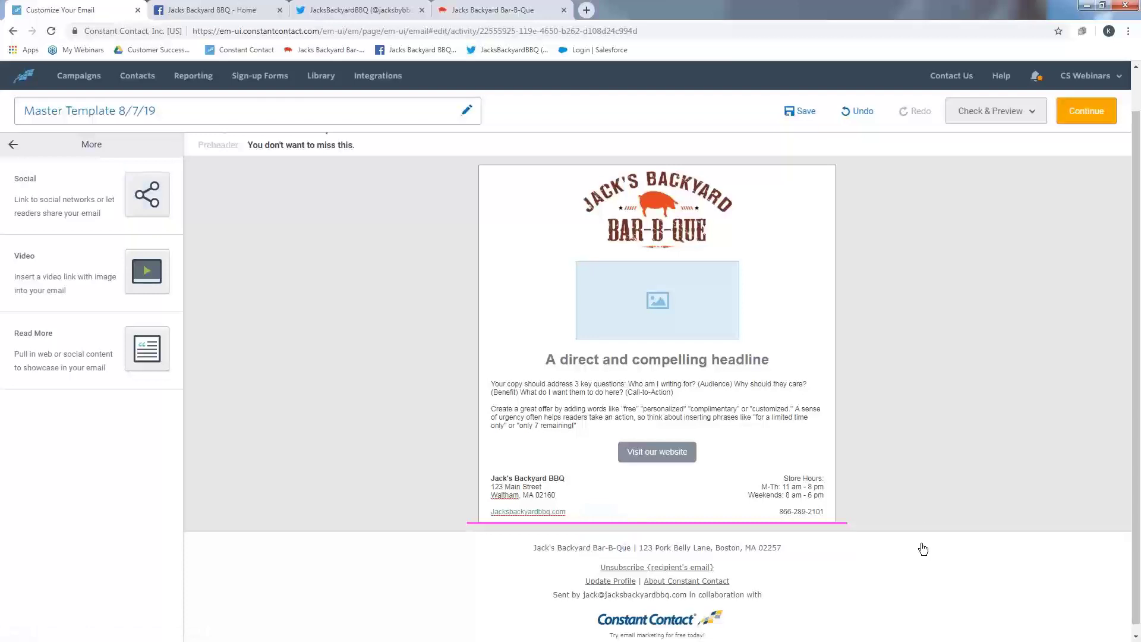
{"action": "left_click_drag", "start_coordinate": [147, 190], "coordinate": [664, 521]}
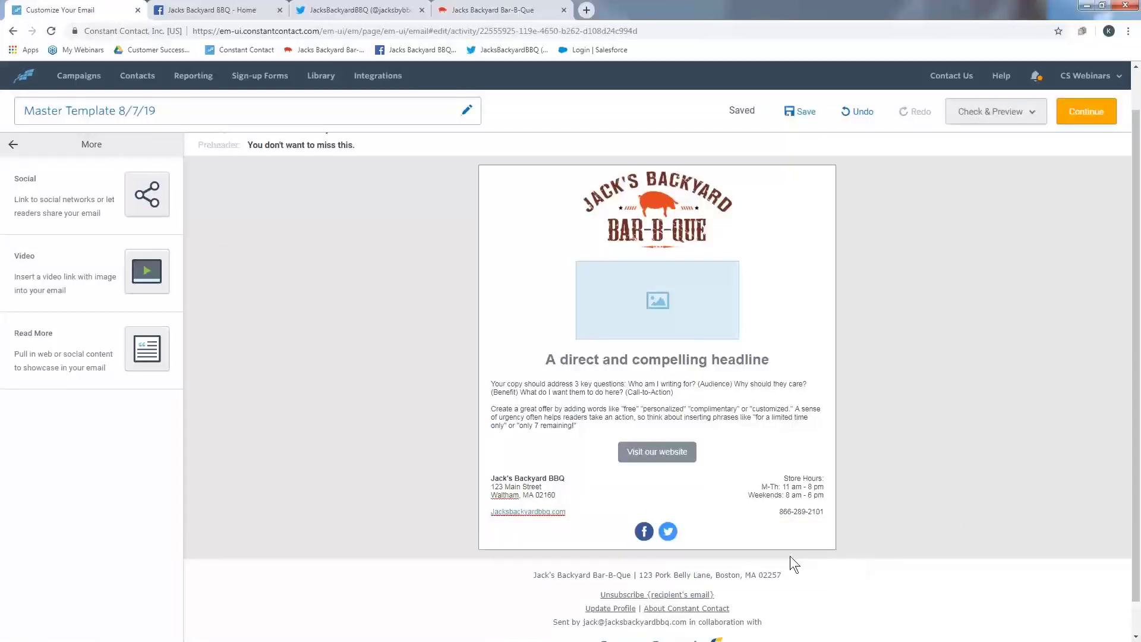
Step: Open the settings of the social block at the end of the email
{"action": "left_click", "coordinate": [666, 530]}
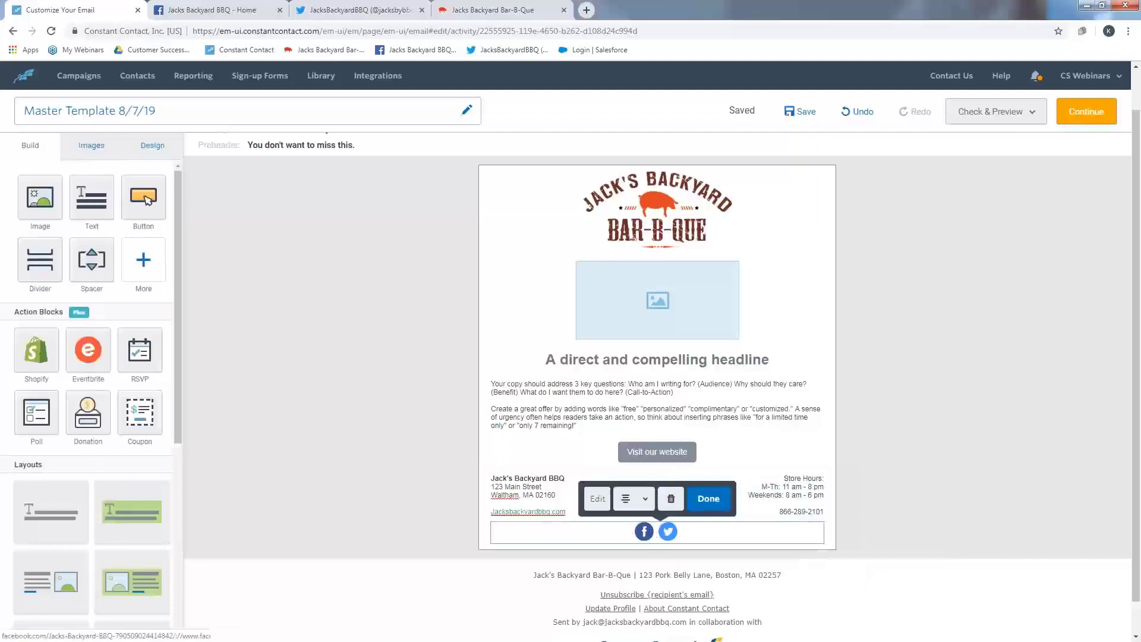
{"action": "left_click", "coordinate": [596, 507]}
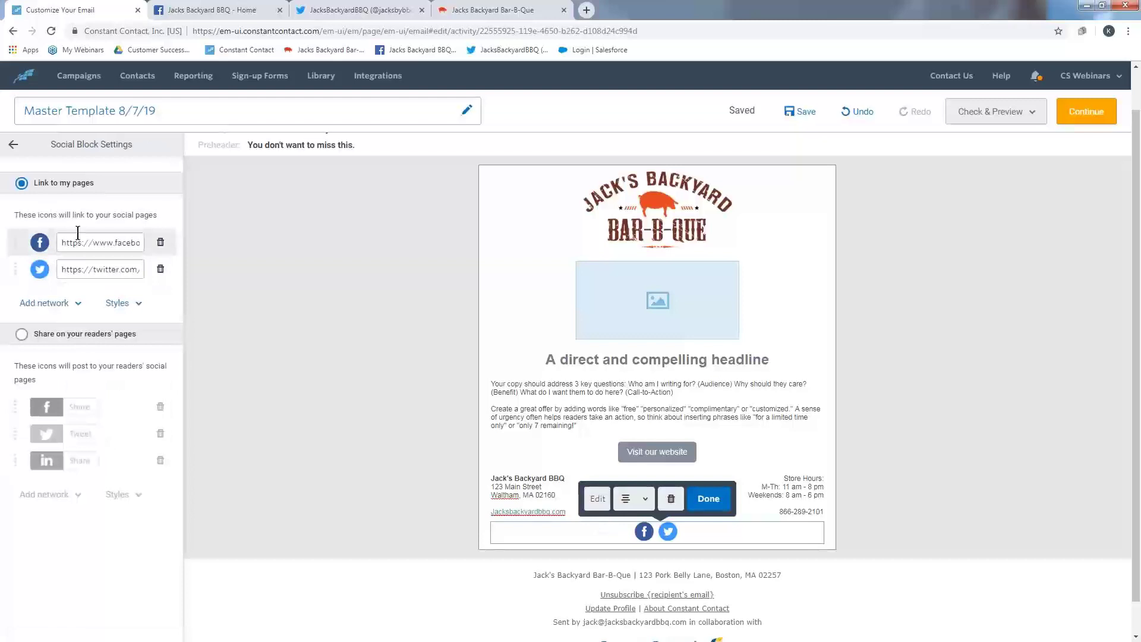
Step: Add Instagram to the social block's linked networks and remove it again
{"action": "left_click", "coordinate": [58, 307]}
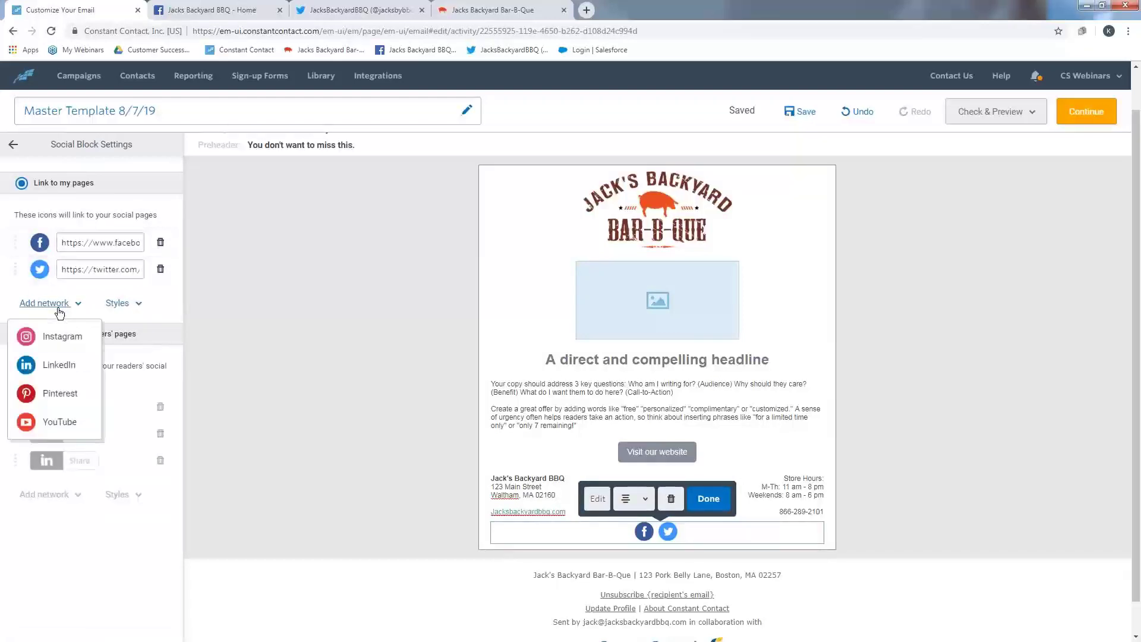
{"action": "left_click", "coordinate": [73, 350]}
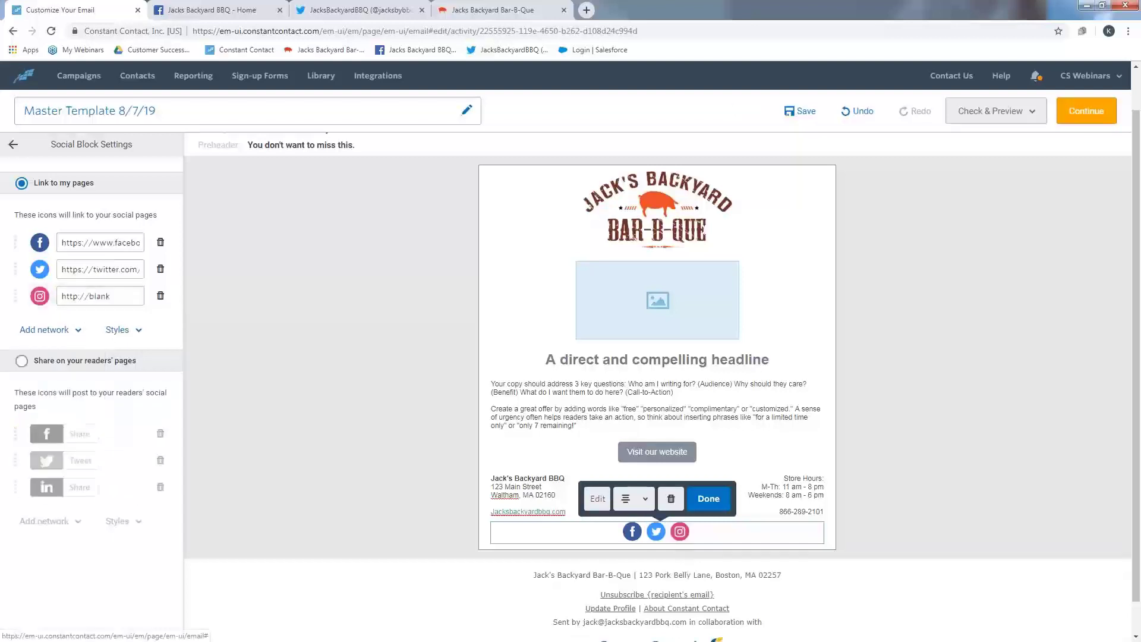
{"action": "triple_click", "coordinate": [120, 299]}
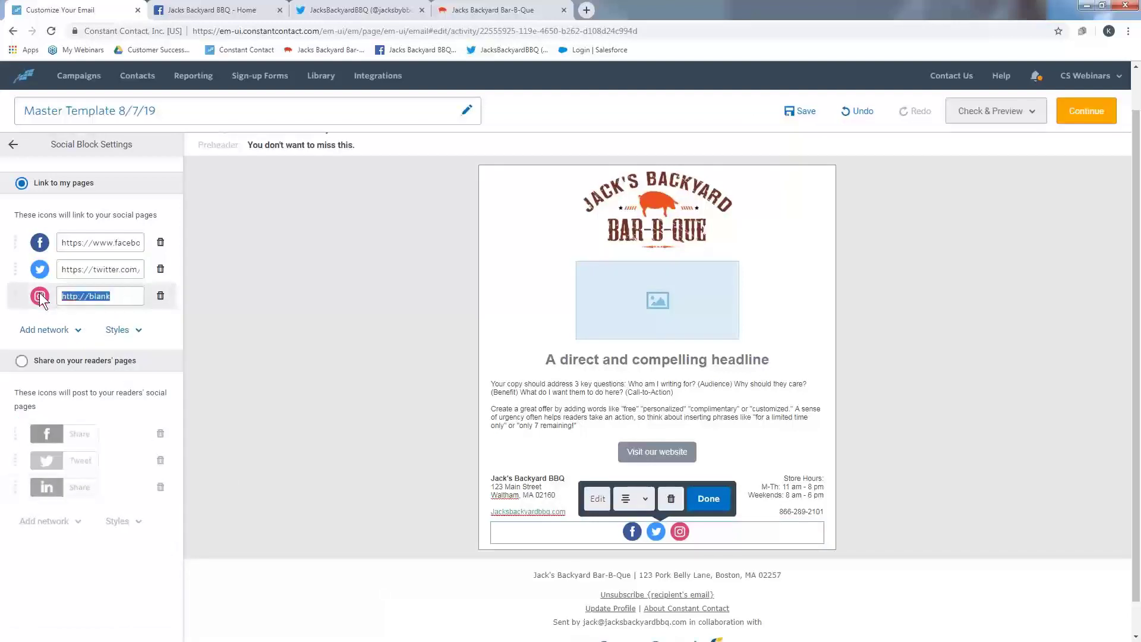
{"action": "left_click", "coordinate": [160, 298]}
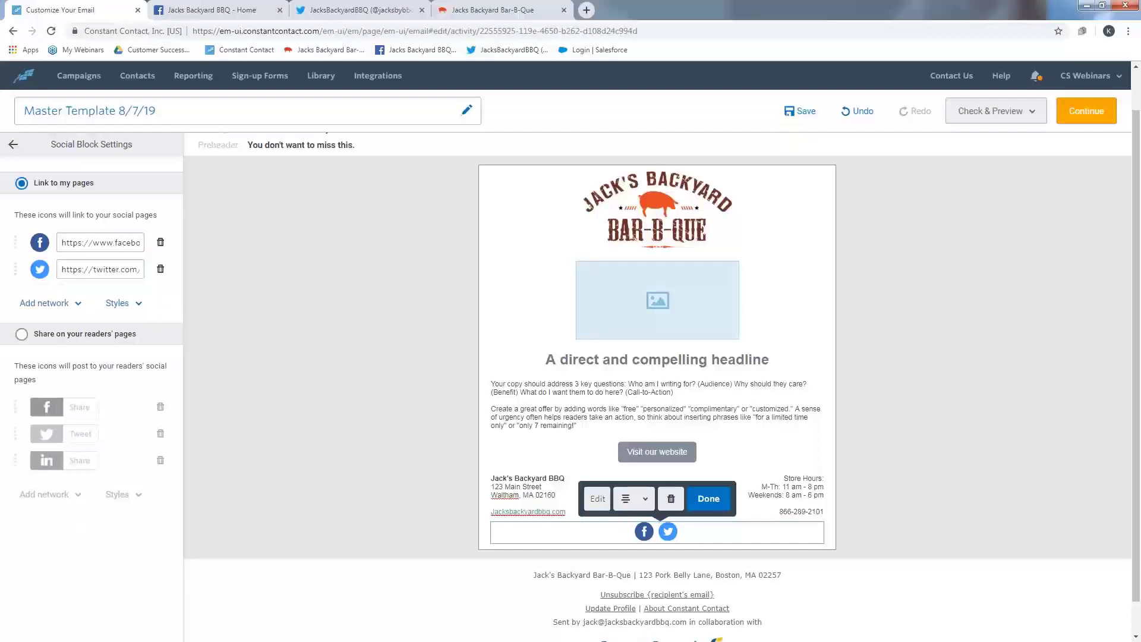
Step: Replace the social block's Facebook link with the address copied from the Jacks Backyard BBQ Facebook page
{"action": "left_click", "coordinate": [251, 10]}
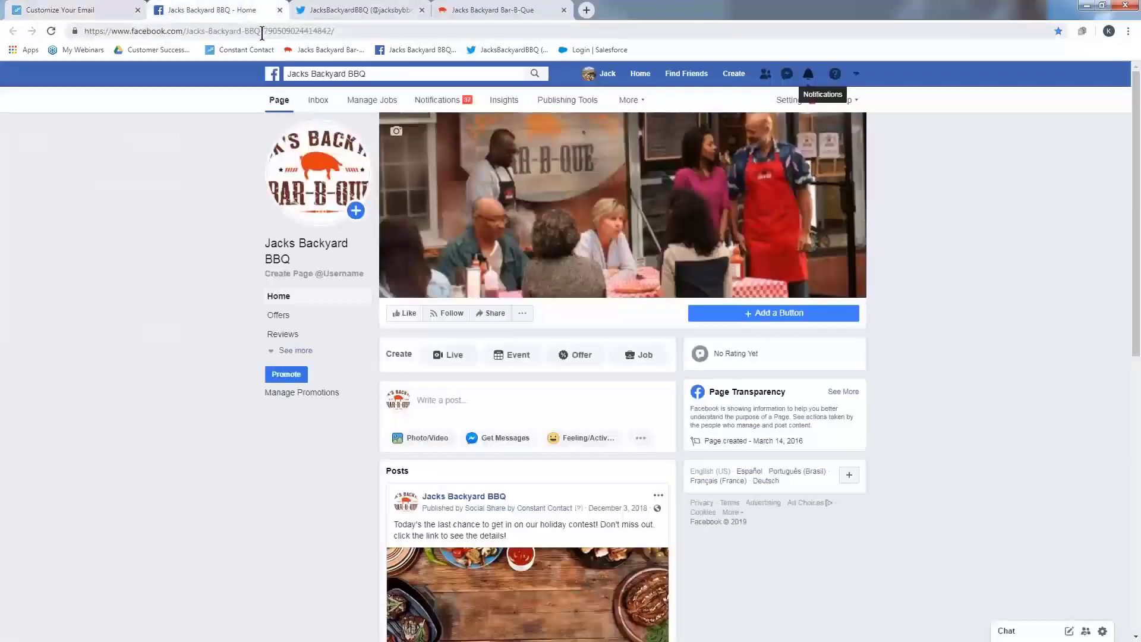
{"action": "left_click", "coordinate": [262, 31]}
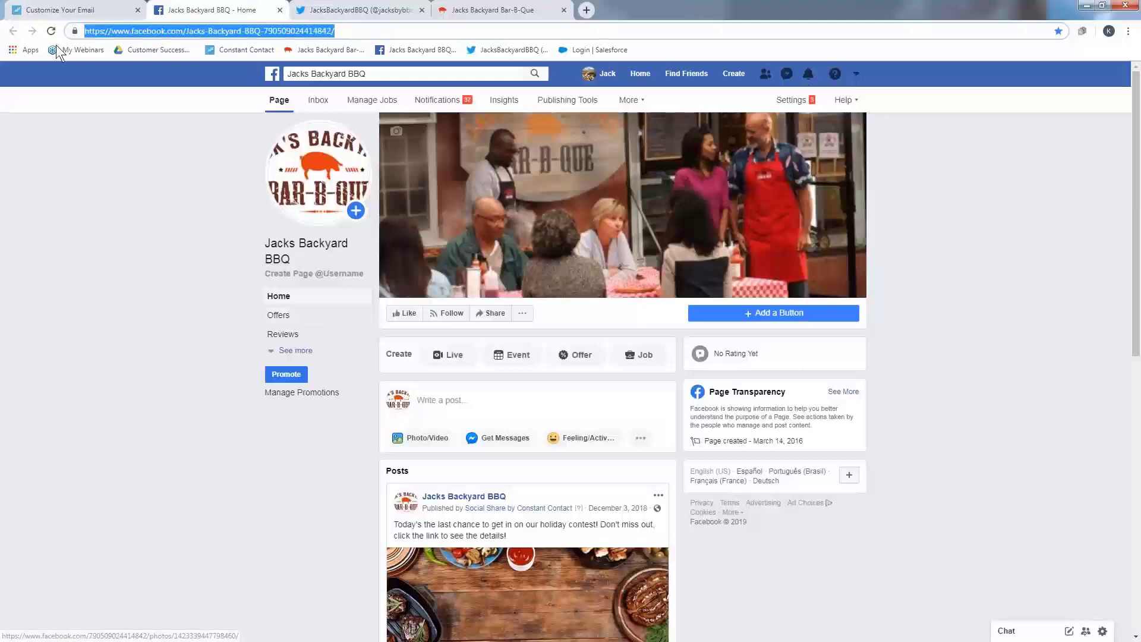
{"action": "left_click", "coordinate": [93, 235]}
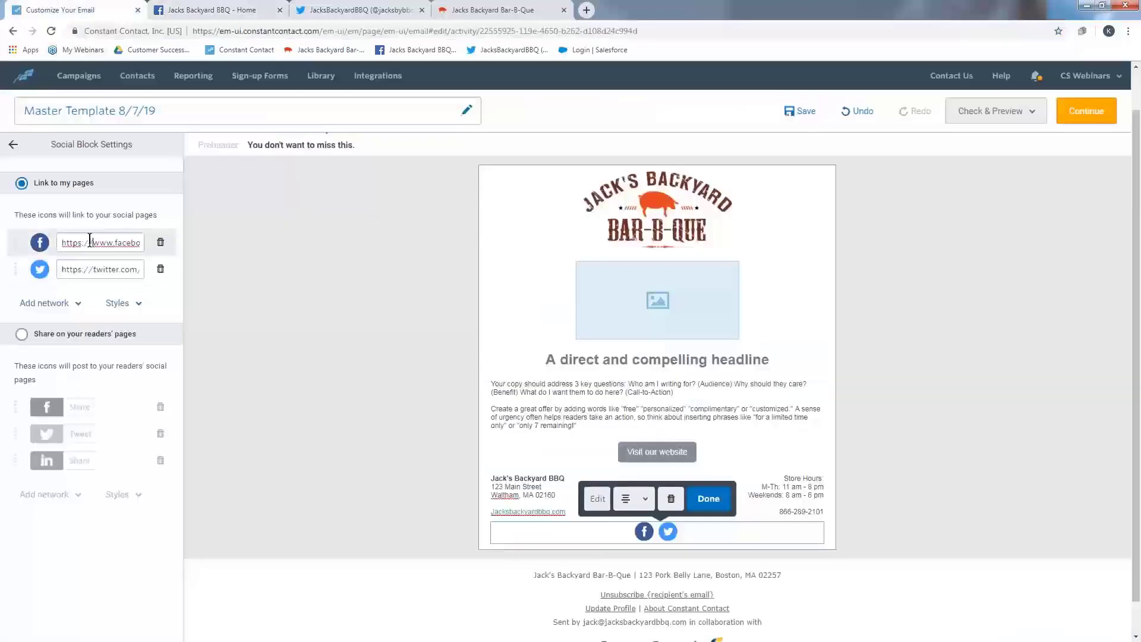
{"action": "key", "text": "ctrl+a"}
{"action": "key", "text": "ctrl+v"}
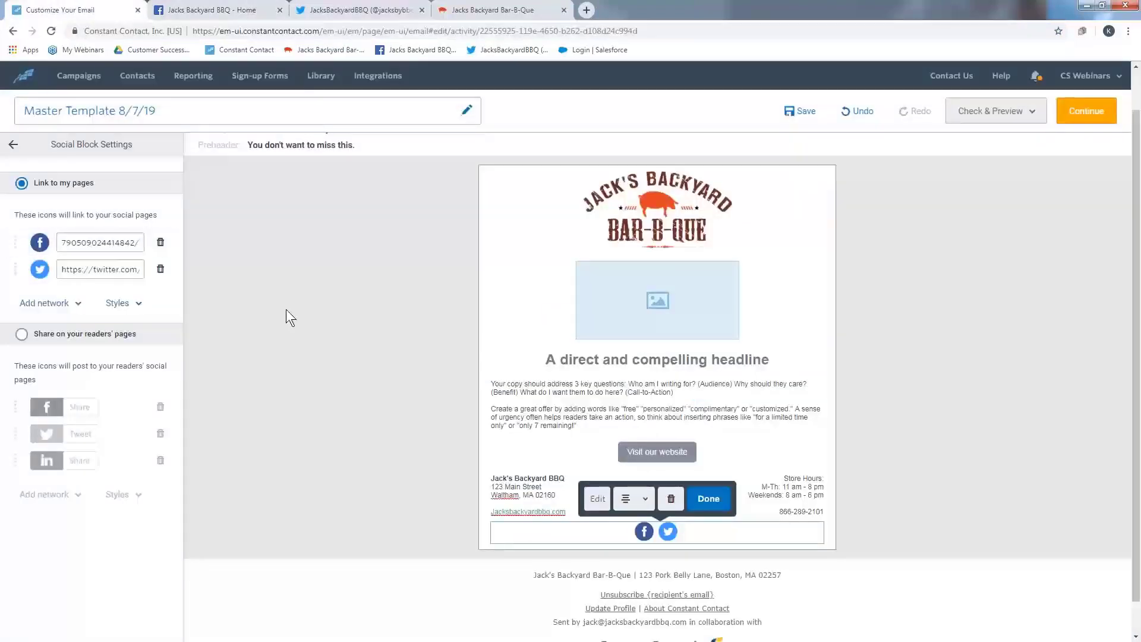
{"action": "left_click", "coordinate": [346, 16]}
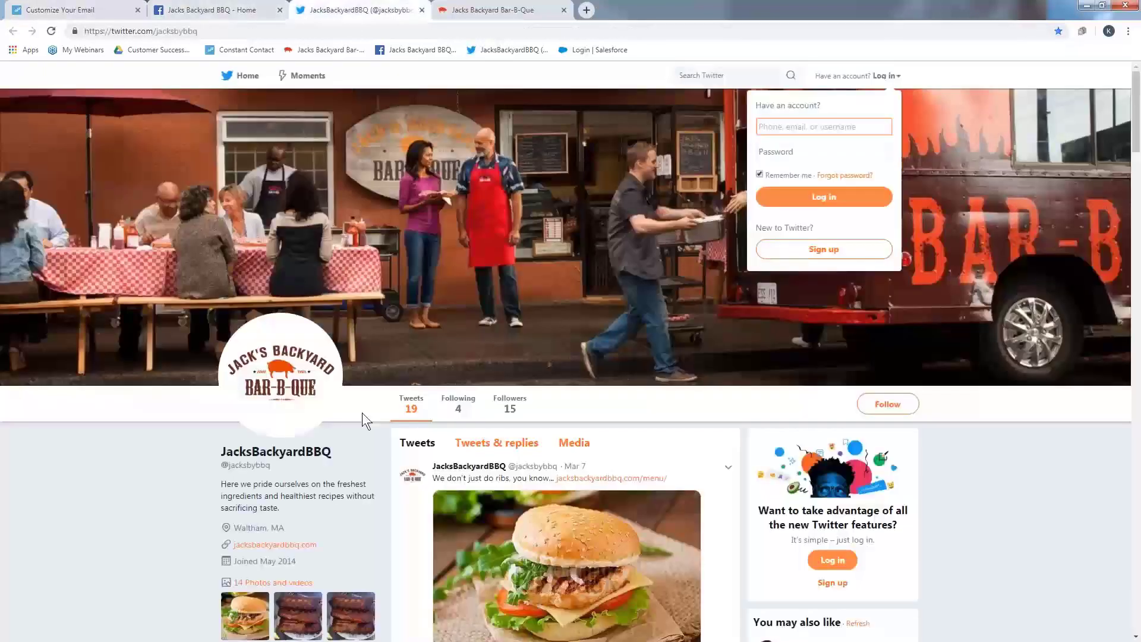
{"action": "left_click", "coordinate": [249, 30]}
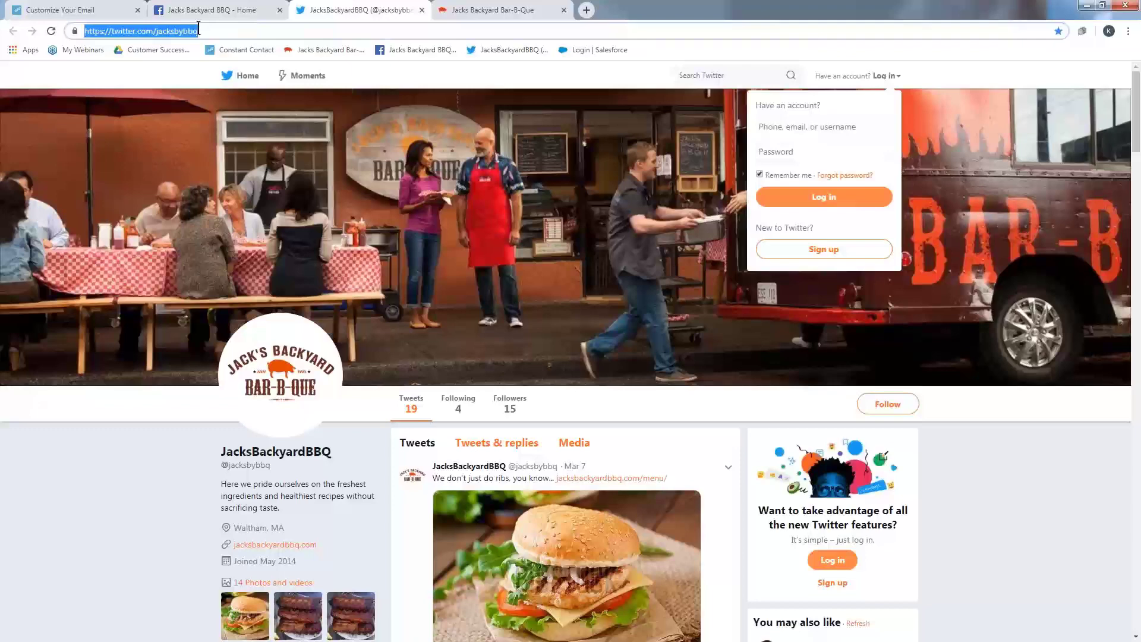
{"action": "left_click", "coordinate": [116, 9]}
{"action": "triple_click", "coordinate": [131, 262]}
{"action": "key", "text": "ctrl+v"}
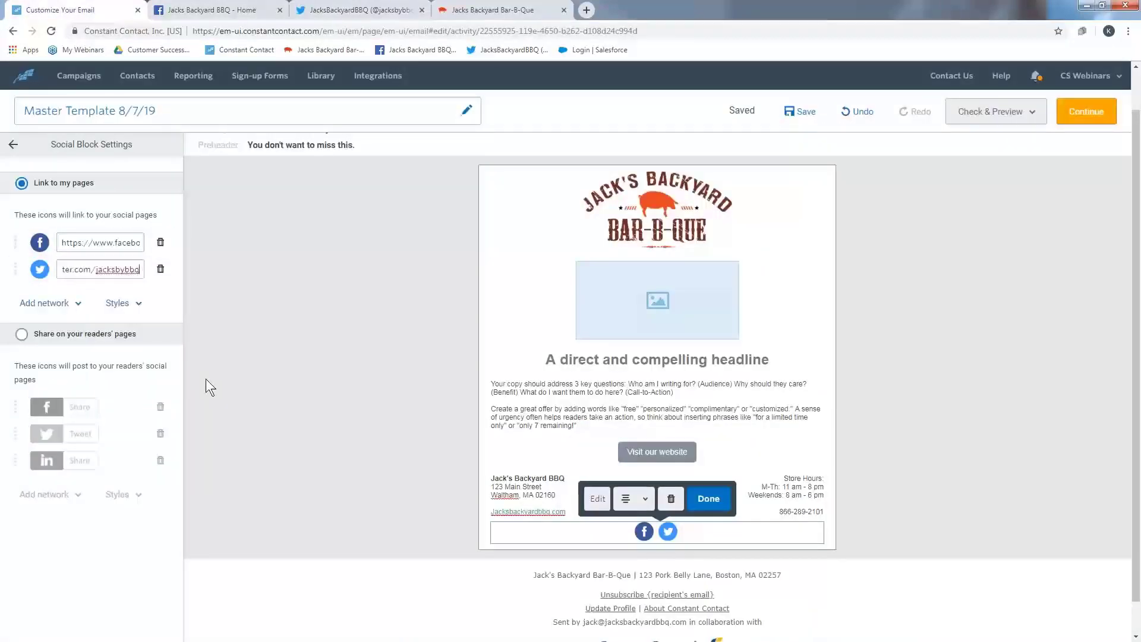
{"action": "left_click", "coordinate": [709, 499]}
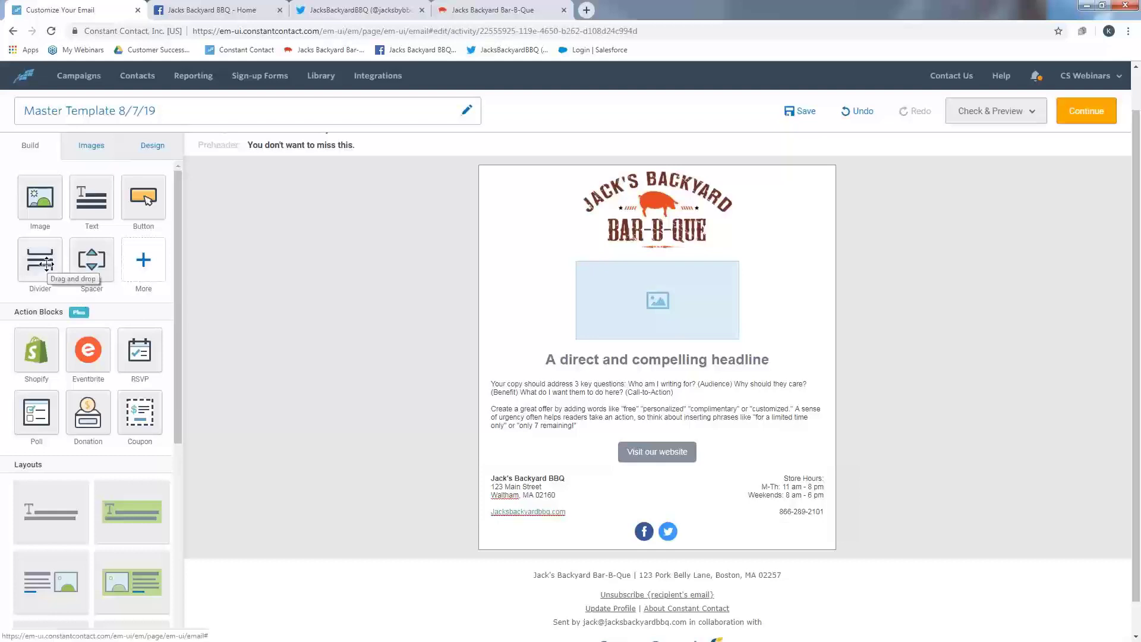
Step: Insert one divider above the address and store hours columns and another between those columns and the social icons
{"action": "left_click_drag", "start_coordinate": [46, 263], "coordinate": [597, 477]}
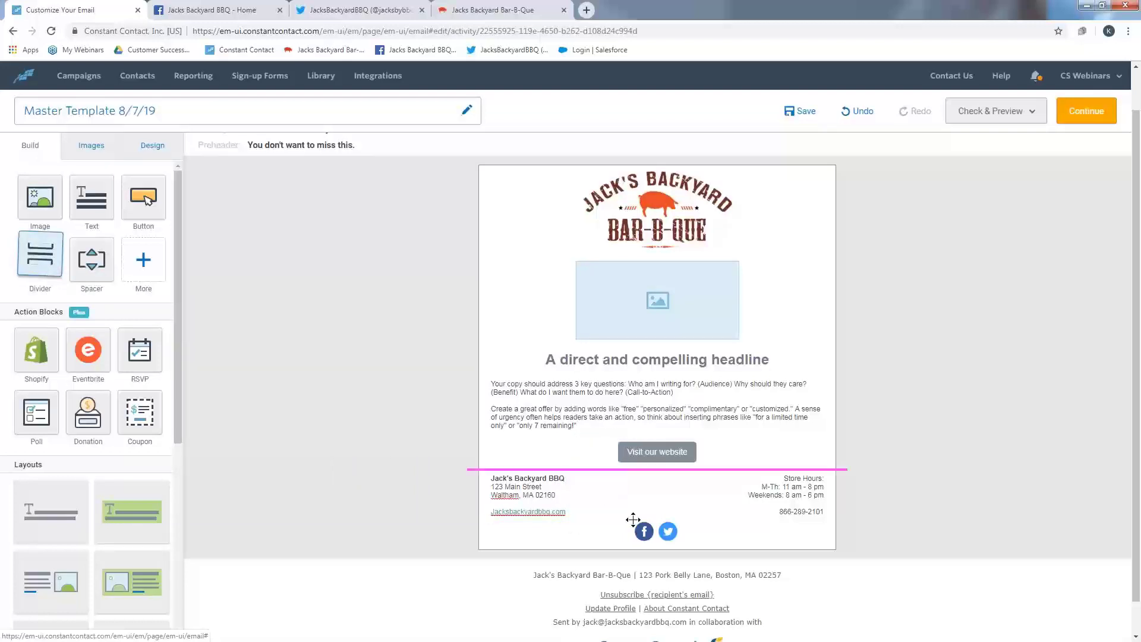
{"action": "mouse_move", "coordinate": [33, 260]}
{"action": "left_mouse_down"}
{"action": "mouse_move", "coordinate": [633, 547]}
{"action": "mouse_move", "coordinate": [643, 525]}
{"action": "left_mouse_up"}
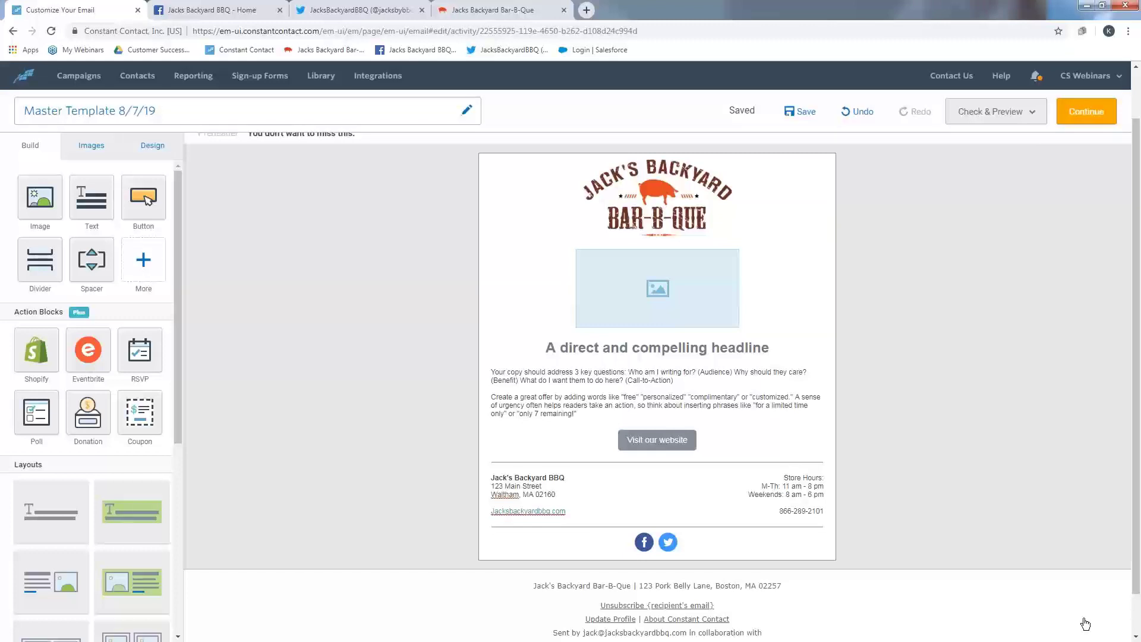
Step: Switch to Color Cop and sample the orange of the Jack's Backyard Bar-B-Que website's header bar as #F6521D
{"action": "left_click", "coordinate": [1060, 639]}
{"action": "left_click_drag", "start_coordinate": [962, 122], "coordinate": [969, 187]}
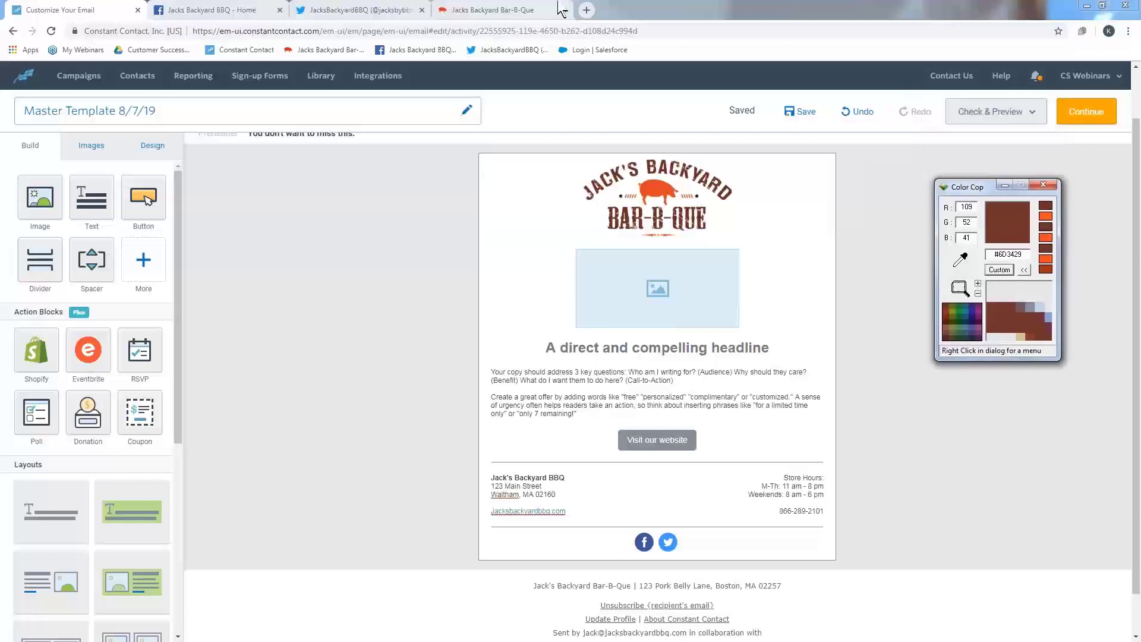
{"action": "left_click", "coordinate": [512, 3]}
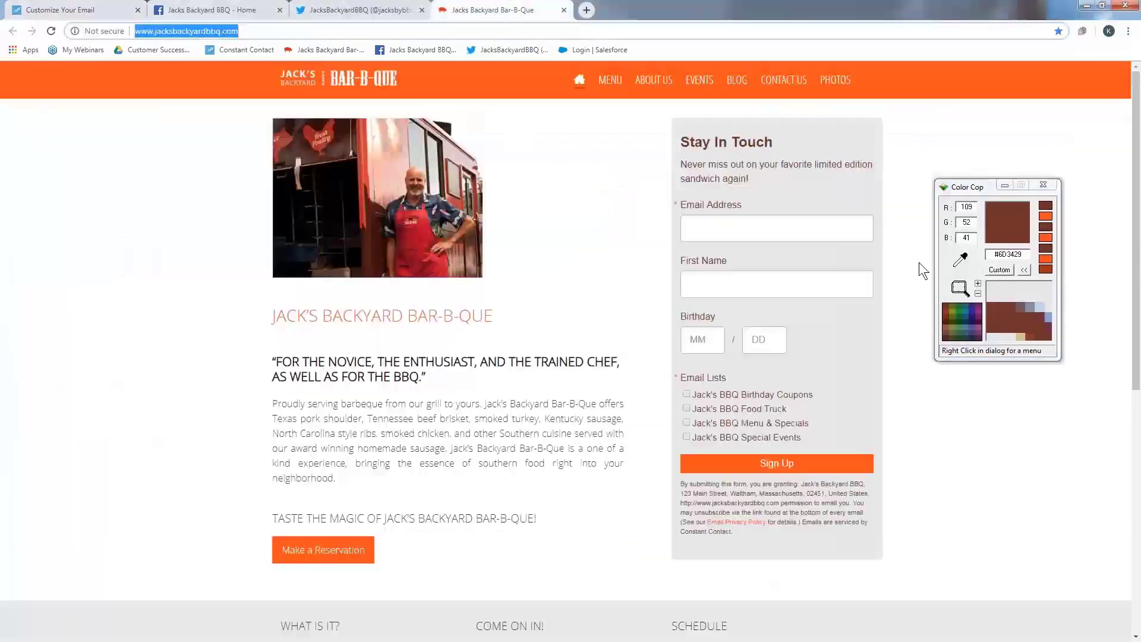
{"action": "left_click_drag", "start_coordinate": [960, 259], "coordinate": [939, 79]}
{"action": "double_click", "coordinate": [1009, 254]}
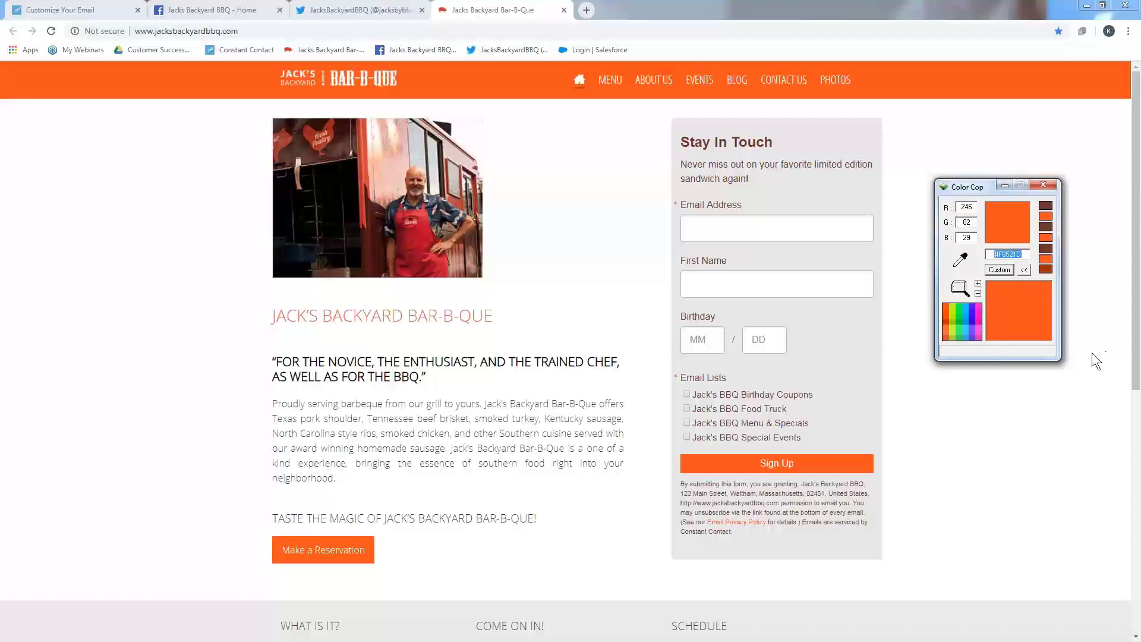
Step: Set the email's outer background to the custom colour #F6521D copied from Color Cop
{"action": "left_click", "coordinate": [117, 13]}
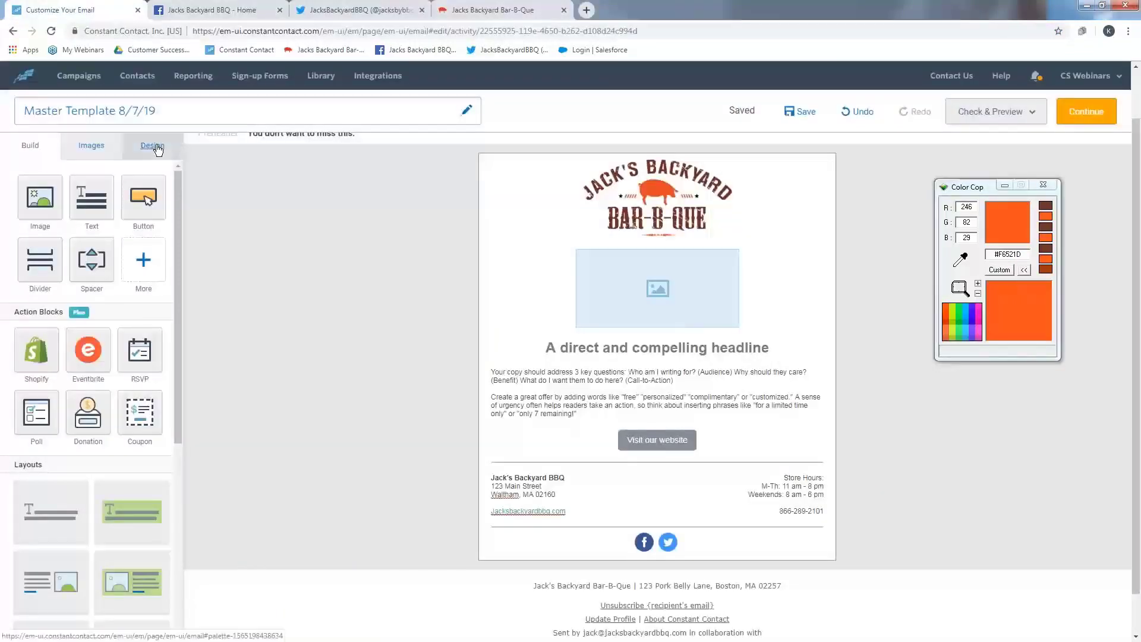
{"action": "left_click", "coordinate": [157, 148]}
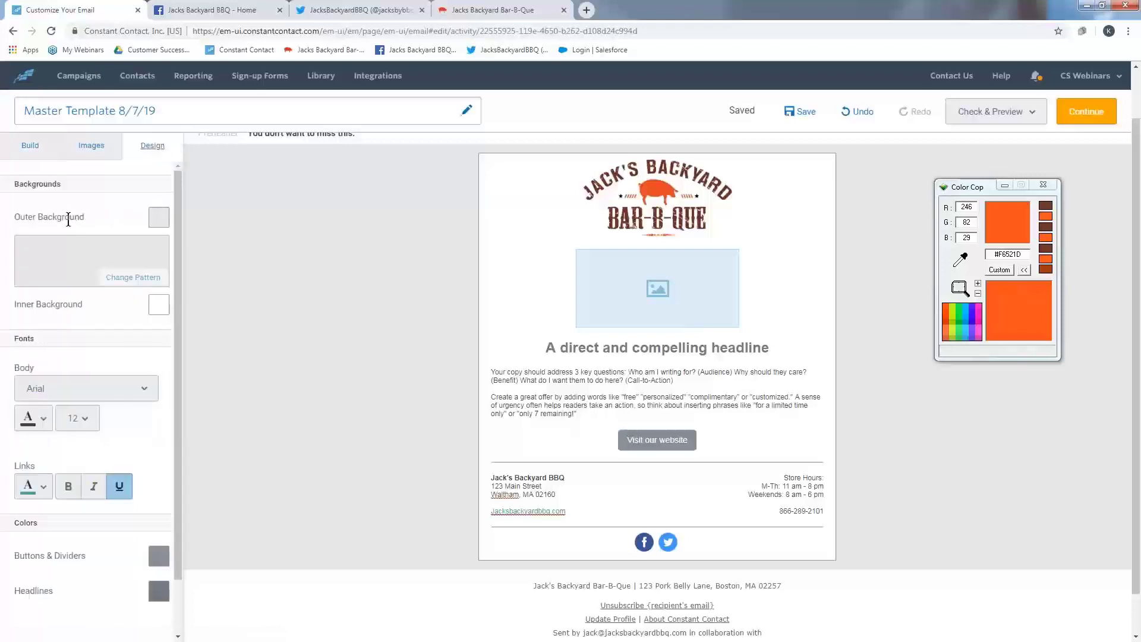
{"action": "left_click", "coordinate": [159, 218]}
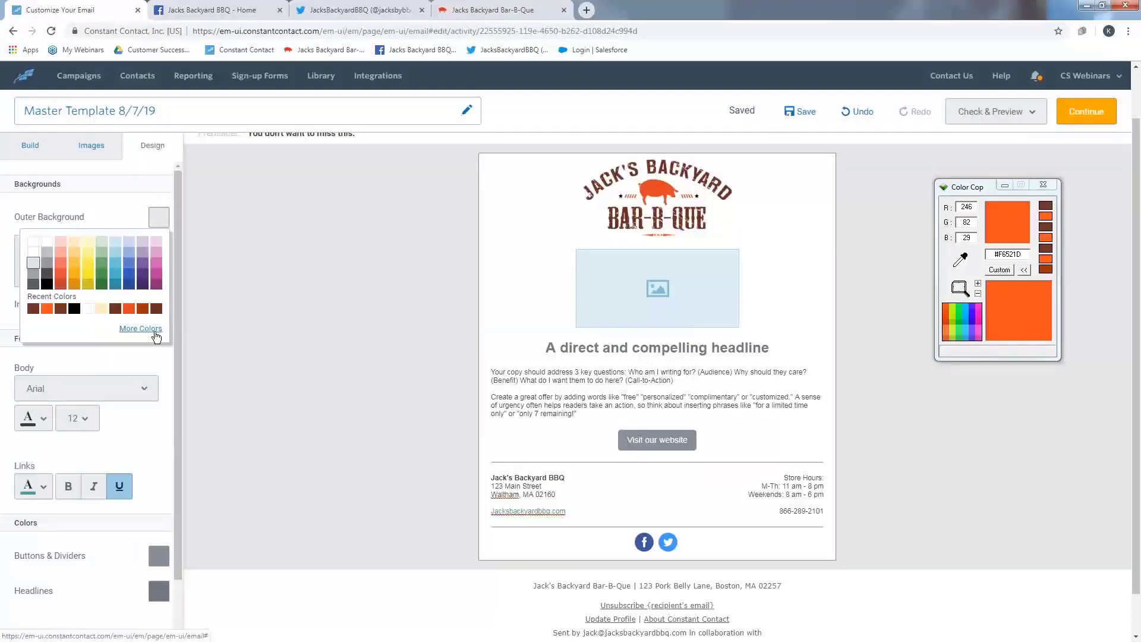
{"action": "left_click", "coordinate": [140, 328]}
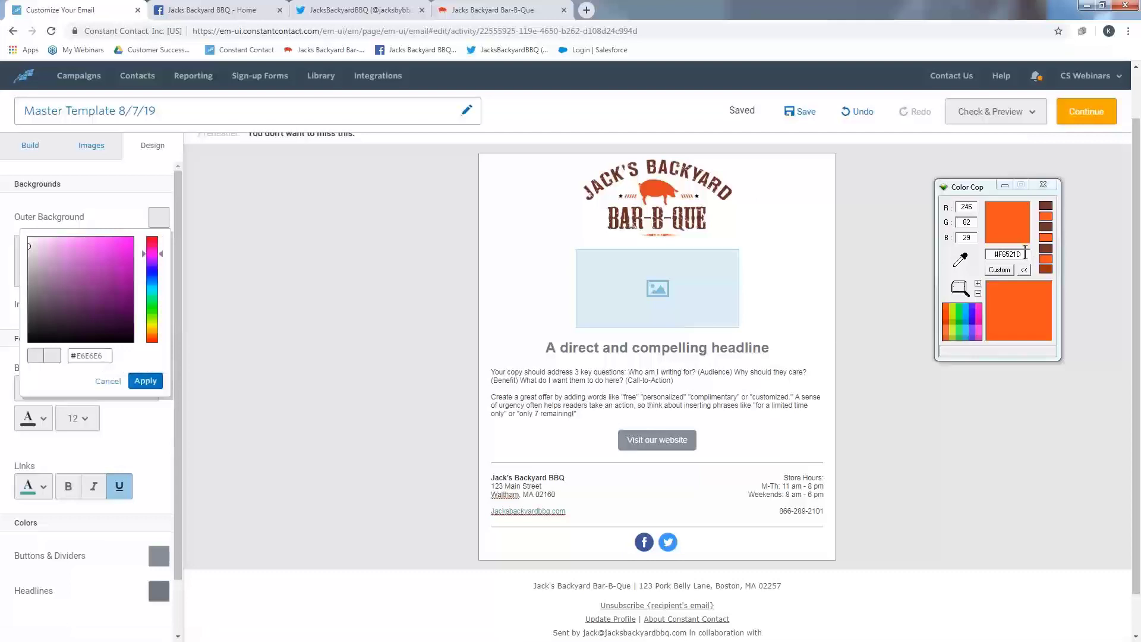
{"action": "left_click_drag", "start_coordinate": [1025, 253], "coordinate": [1000, 254]}
{"action": "key", "text": "ctrl+c"}
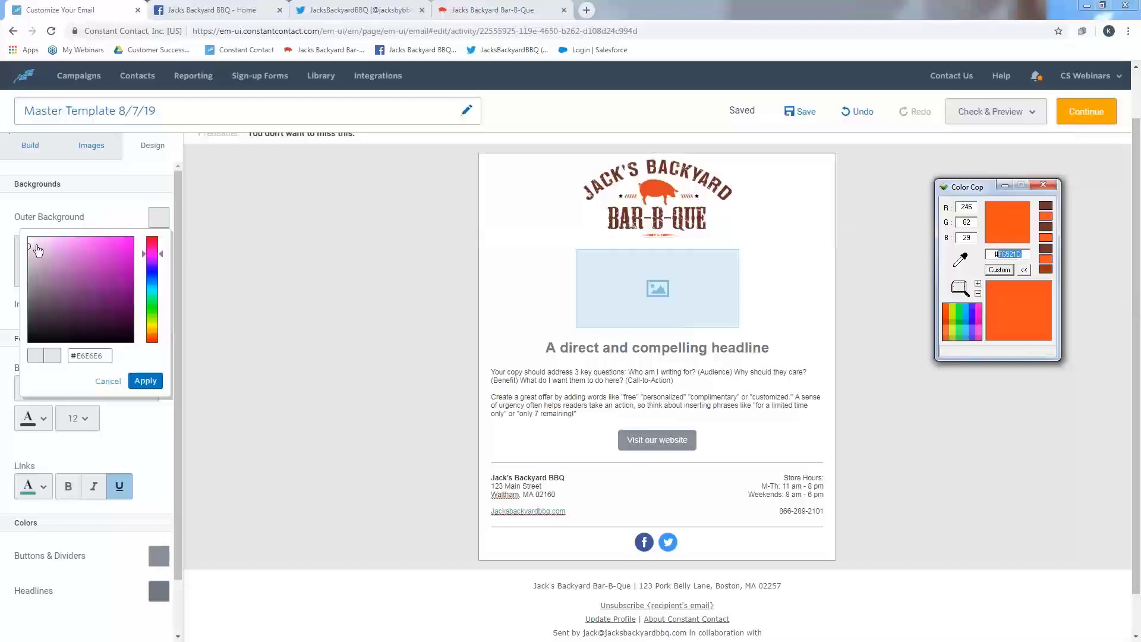
{"action": "double_click", "coordinate": [89, 355]}
{"action": "key", "text": "ctrl+v"}
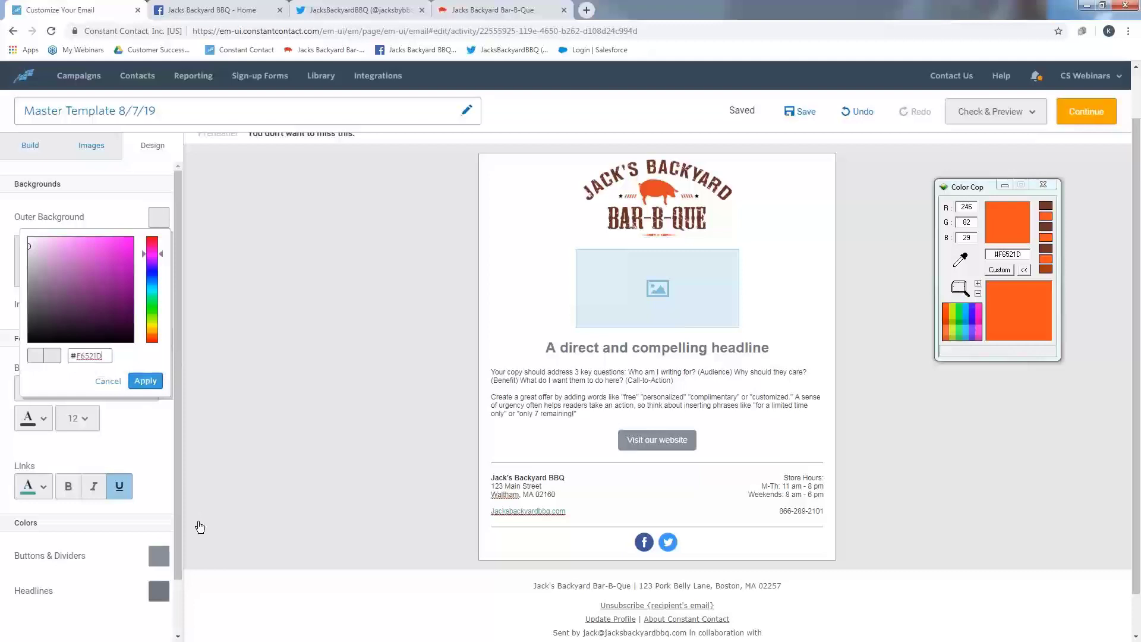
{"action": "key", "text": "Return"}
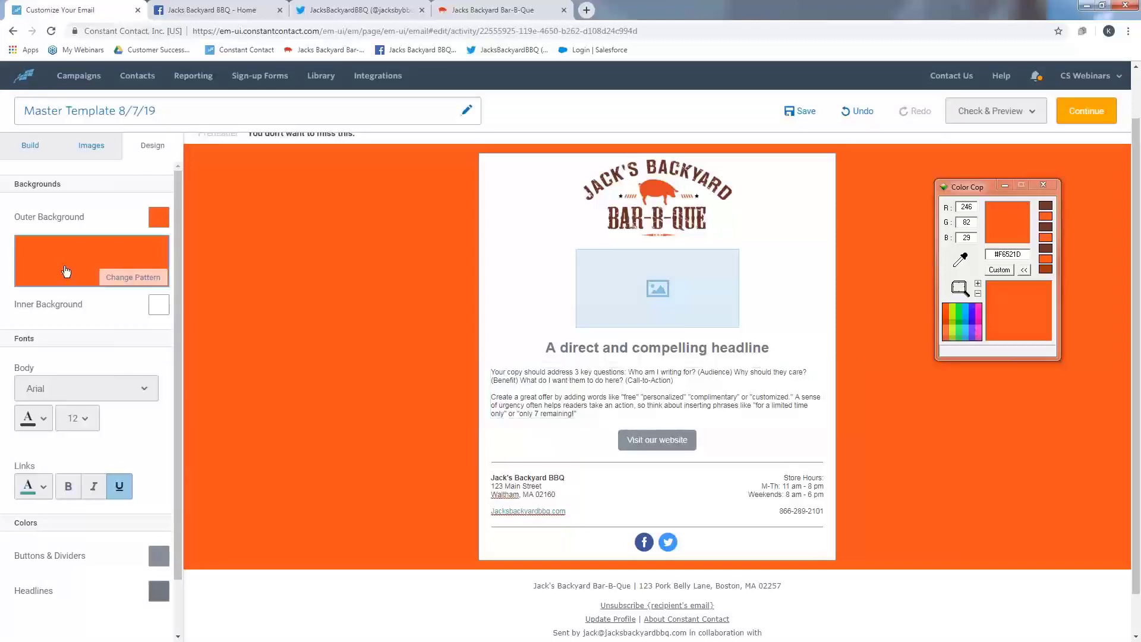
Step: Set the link text colour to the recently used orange
{"action": "left_click", "coordinate": [44, 489]}
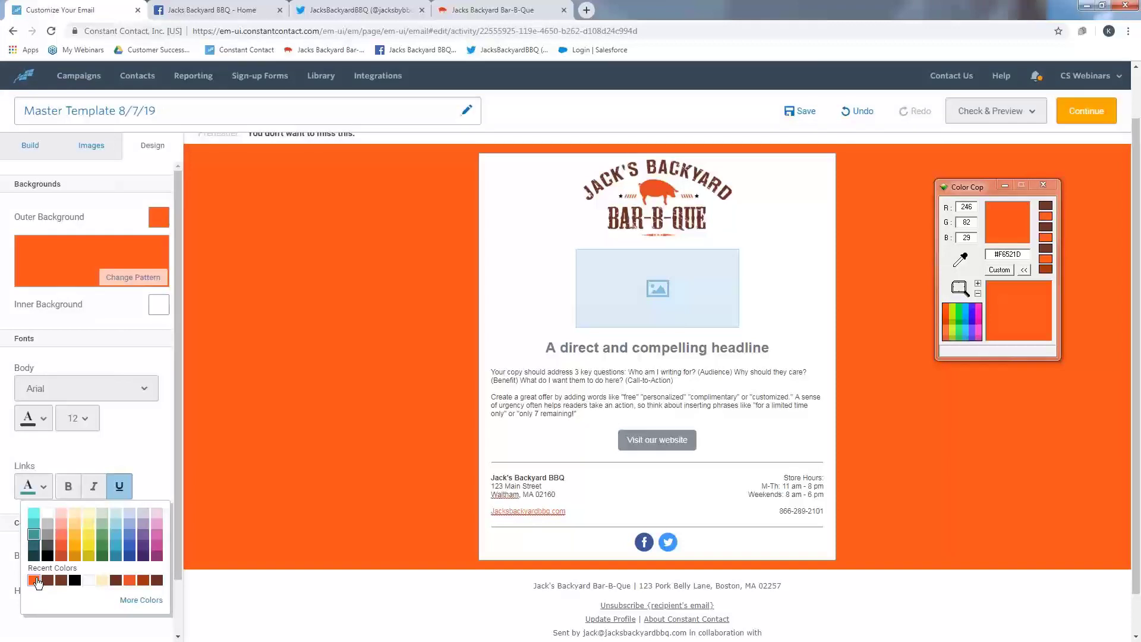
{"action": "left_click", "coordinate": [34, 580]}
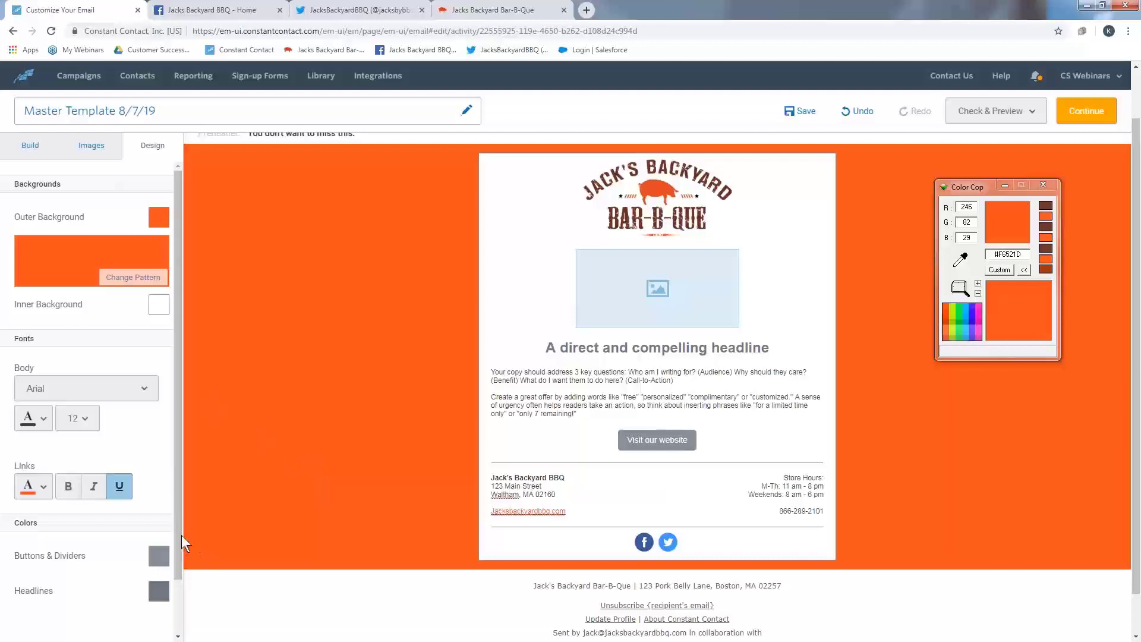
Step: Sample the brown of the website's Stay In Touch heading in Color Cop, magnified to 16x, to get #6D3429
{"action": "scroll", "coordinate": [174, 552], "scroll_direction": "down", "scroll_amount": 1}
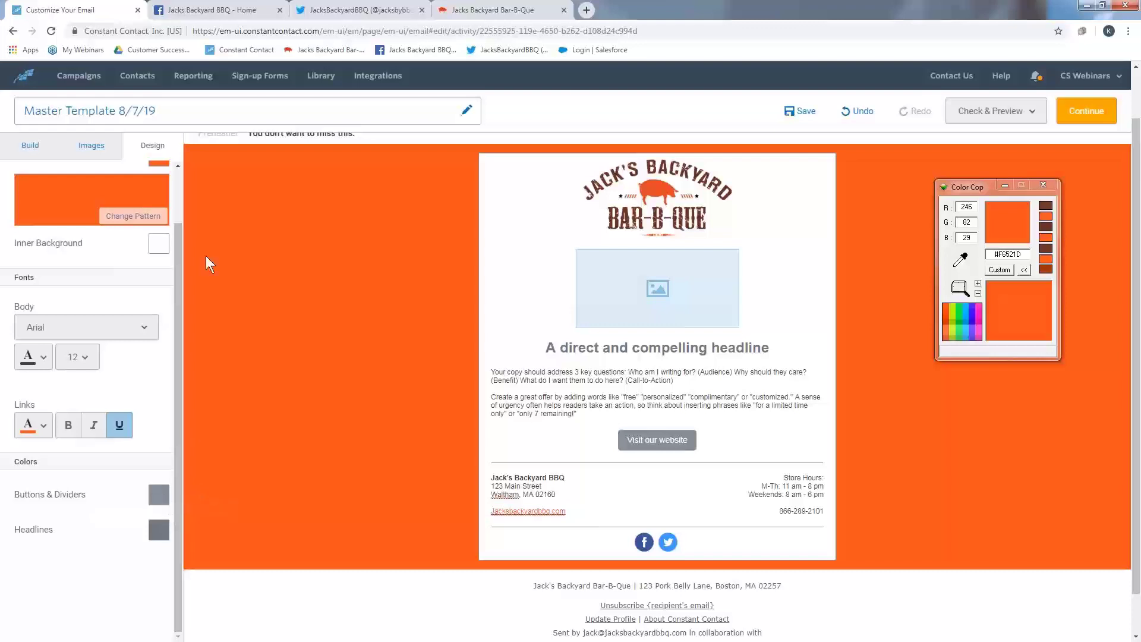
{"action": "left_click", "coordinate": [478, 10]}
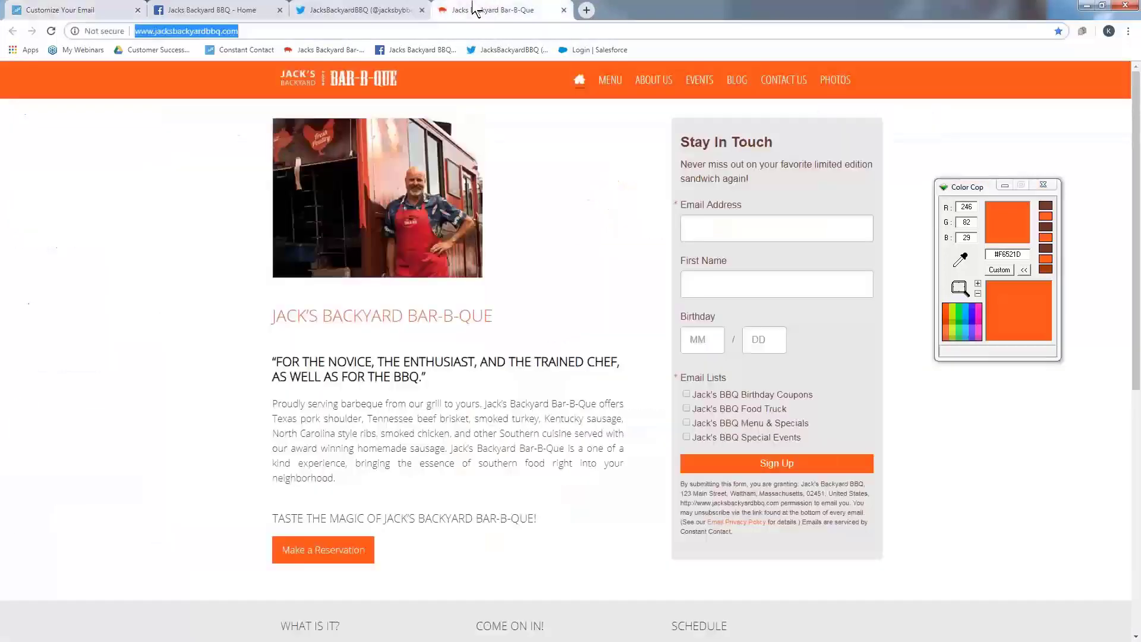
{"action": "left_click_drag", "start_coordinate": [960, 260], "coordinate": [684, 141]}
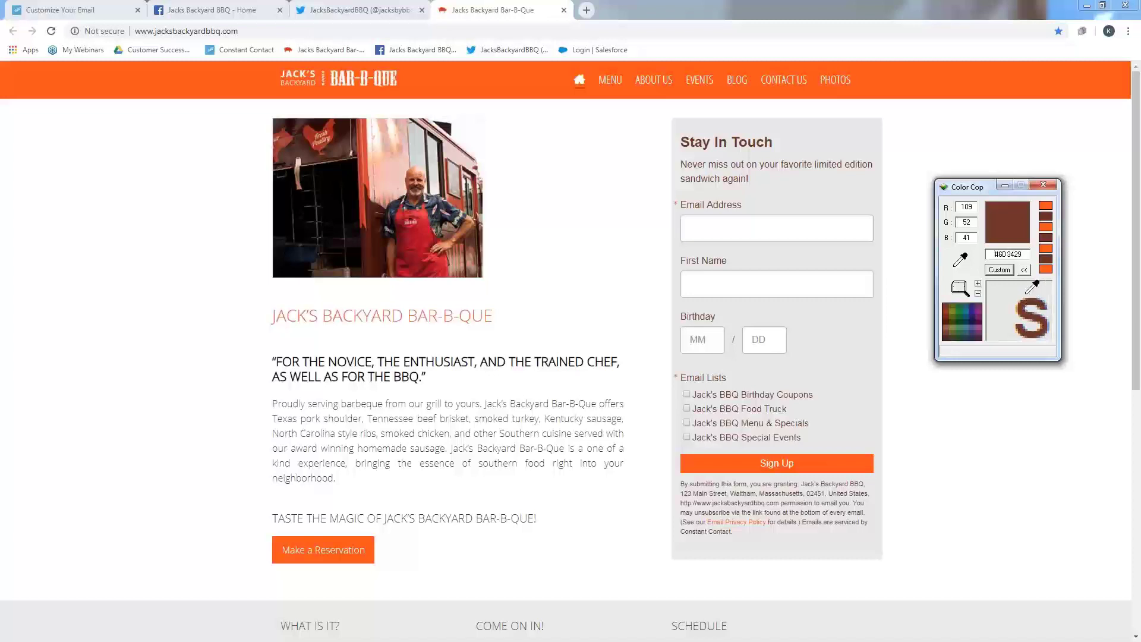
{"action": "left_click", "coordinate": [978, 283]}
{"action": "left_click", "coordinate": [978, 283]}
{"action": "left_click", "coordinate": [977, 284]}
{"action": "left_click", "coordinate": [977, 284]}
{"action": "left_click", "coordinate": [977, 284]}
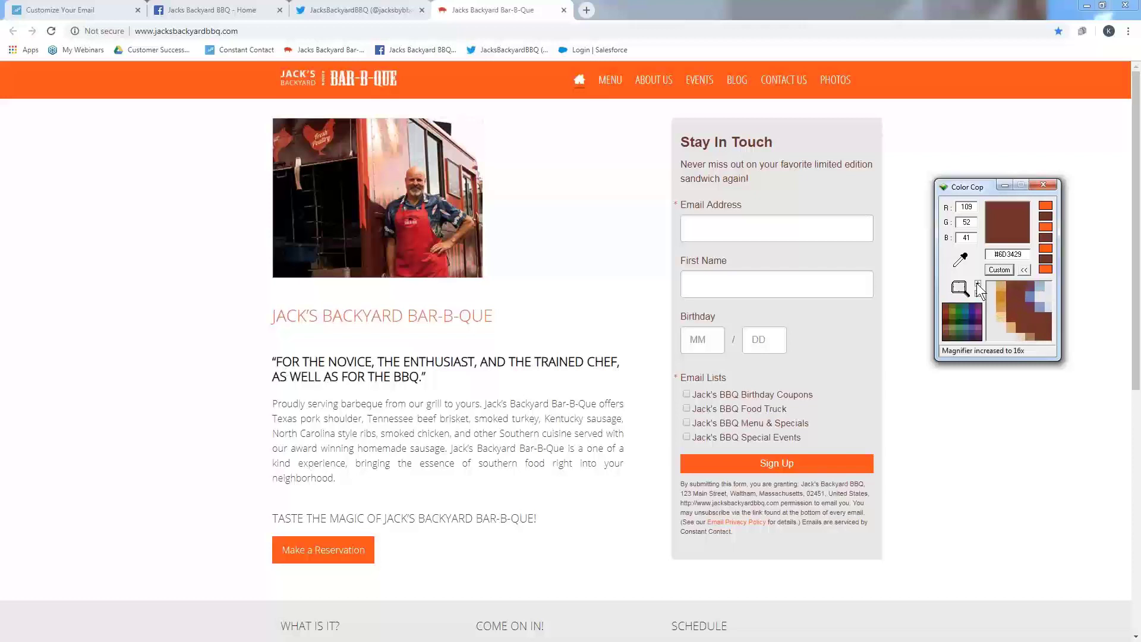
{"action": "left_click", "coordinate": [1046, 318]}
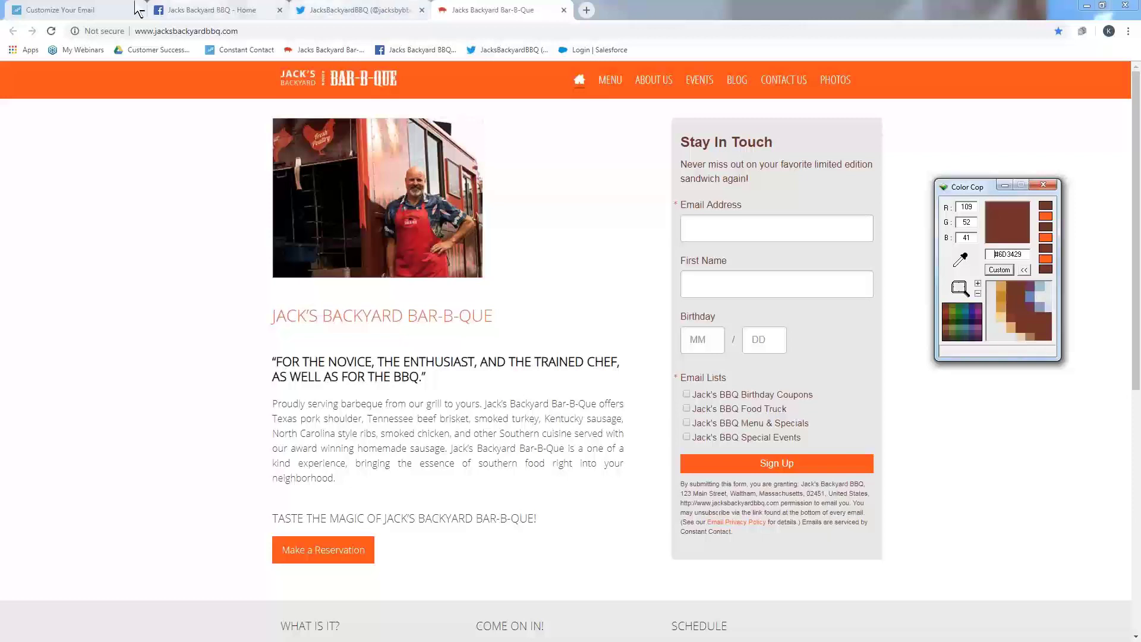
Step: Return to the email editor and set the buttons and dividers to the custom brown #6D3429 copied from Color Cop
{"action": "left_click", "coordinate": [88, 10]}
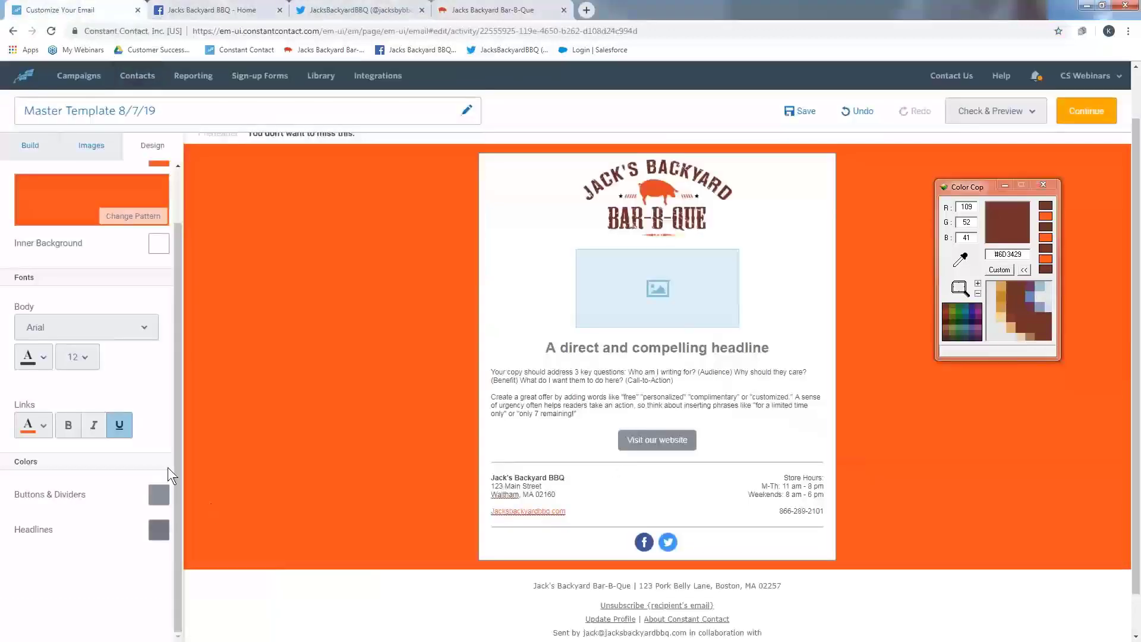
{"action": "left_click", "coordinate": [160, 495]}
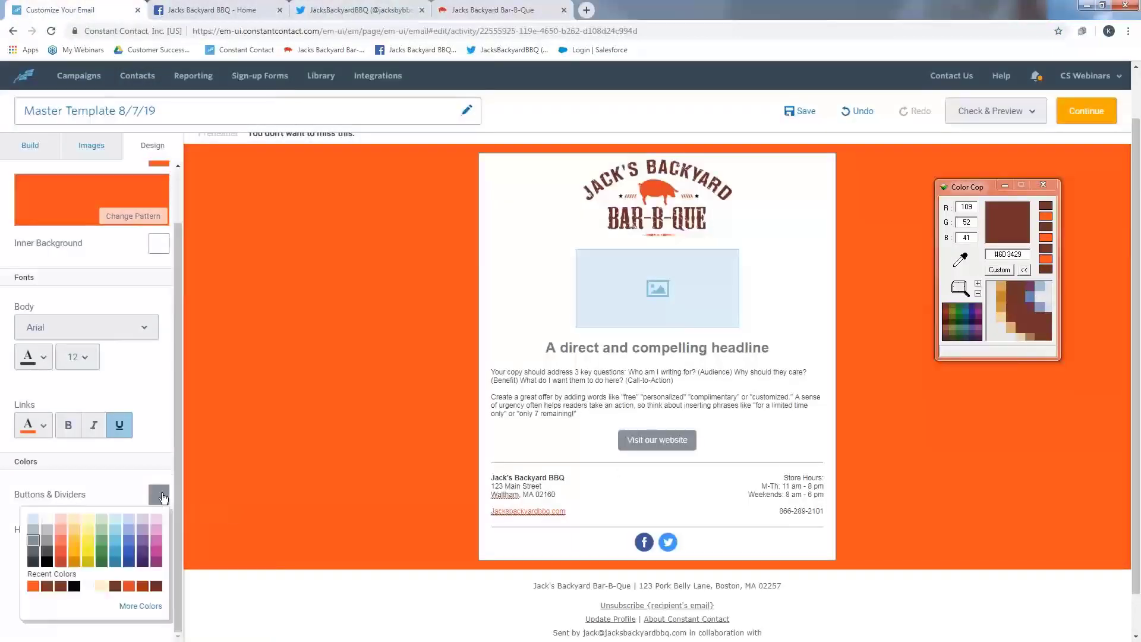
{"action": "left_click", "coordinate": [141, 605]}
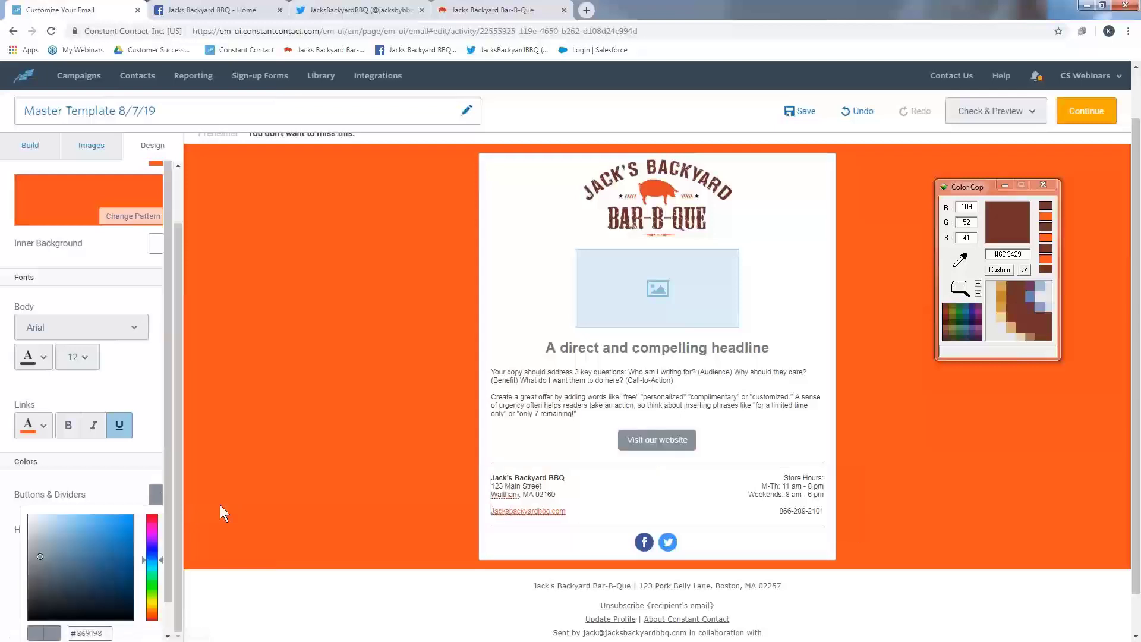
{"action": "scroll", "coordinate": [37, 575], "scroll_direction": "down", "scroll_amount": 1}
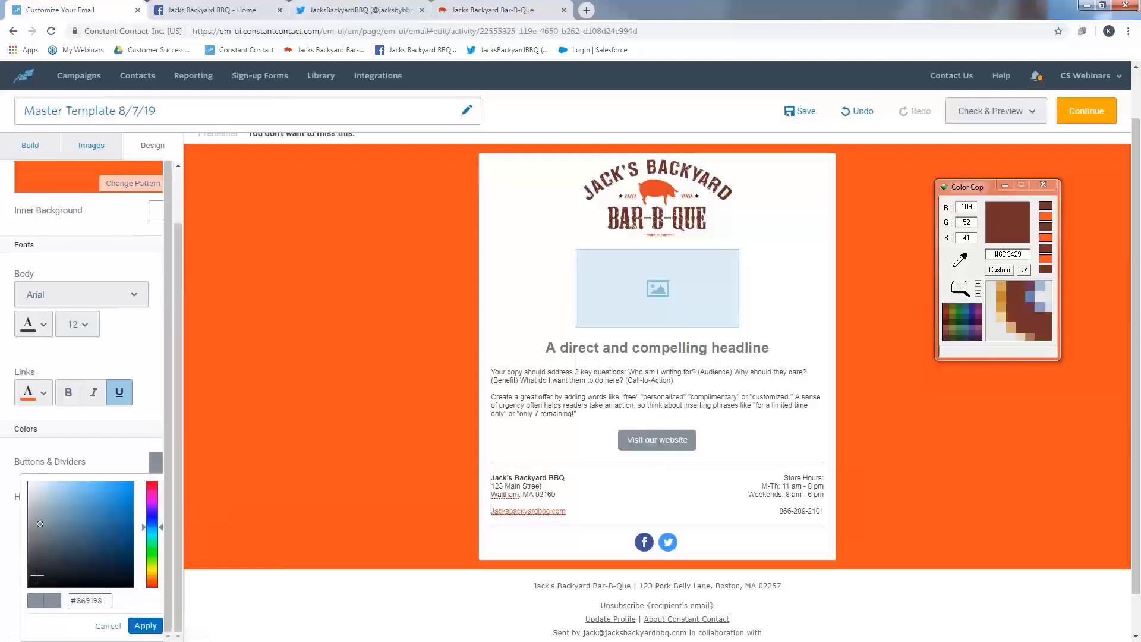
{"action": "left_click", "coordinate": [1001, 252]}
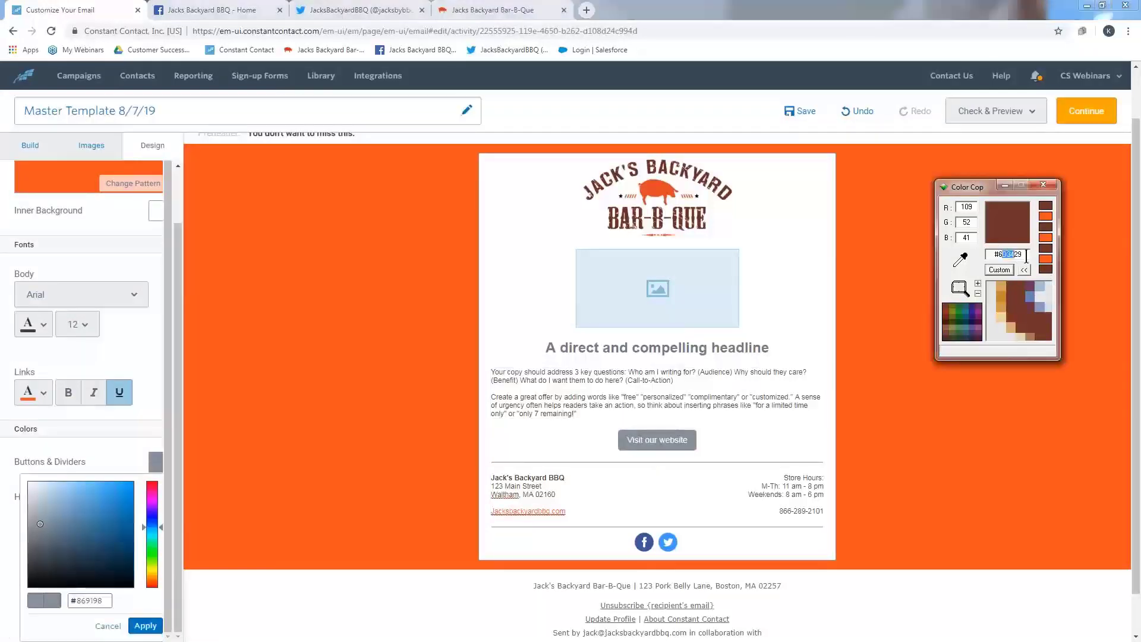
{"action": "double_click", "coordinate": [995, 255]}
{"action": "key", "text": "ctrl+c"}
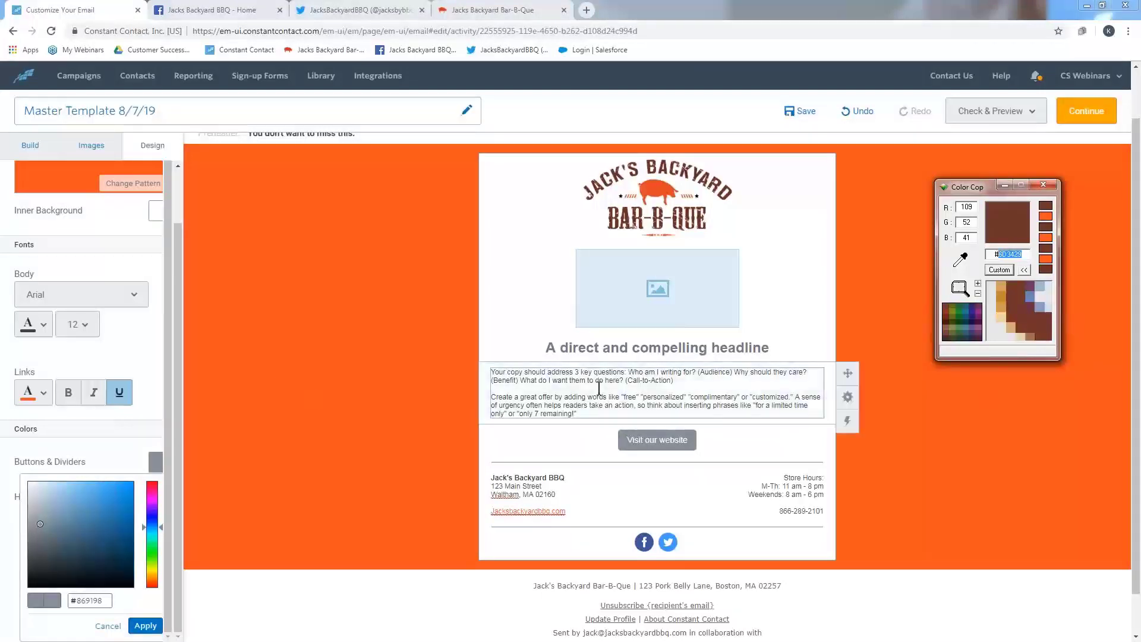
{"action": "double_click", "coordinate": [87, 601]}
{"action": "key", "text": "ctrl+v"}
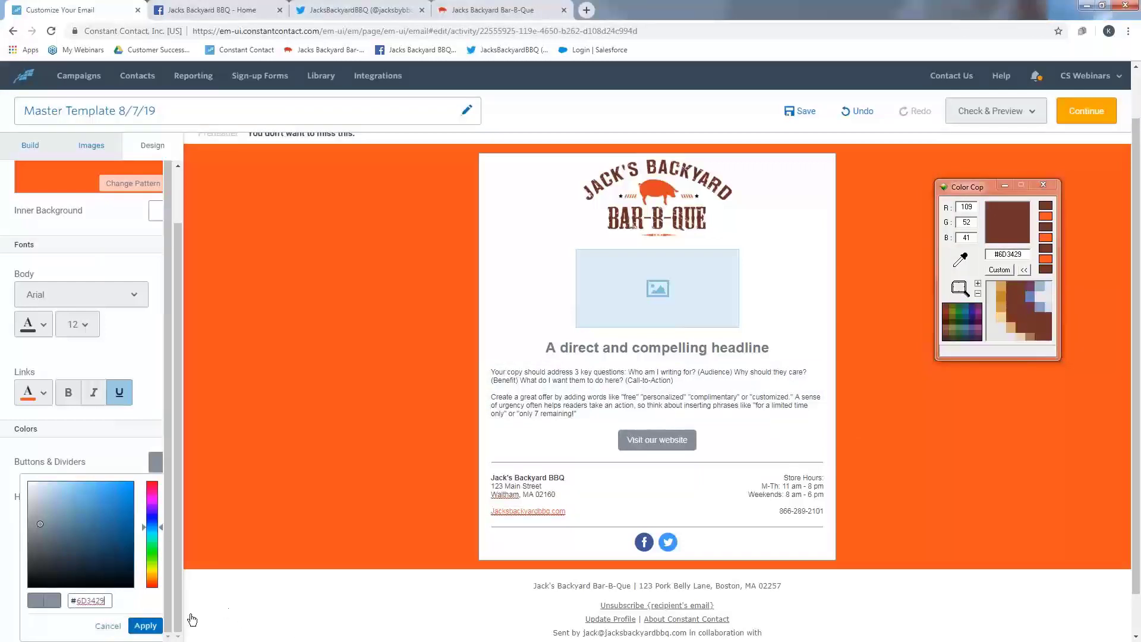
{"action": "left_click", "coordinate": [143, 626]}
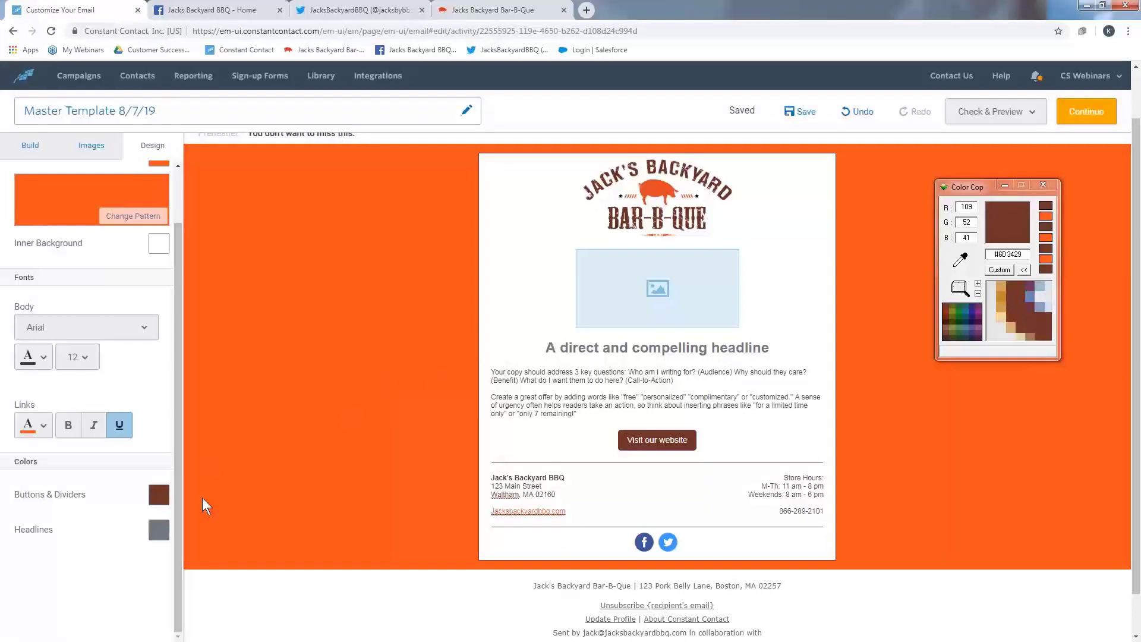
Step: Set the headline colour to the recently used brown and save the master template
{"action": "left_click", "coordinate": [159, 533]}
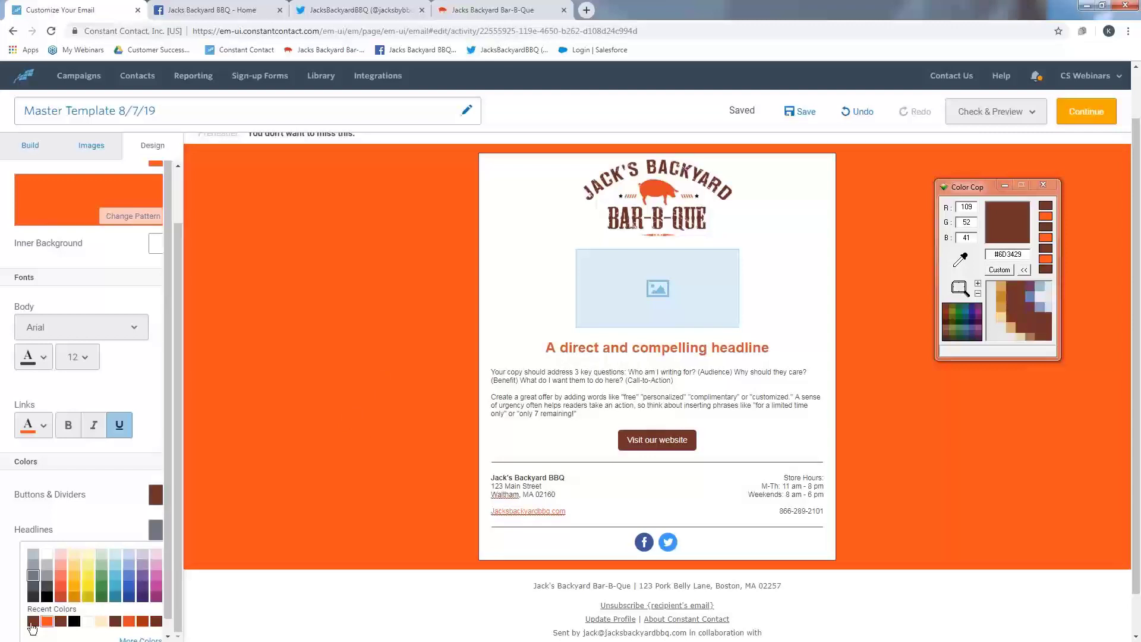
{"action": "left_click", "coordinate": [32, 621]}
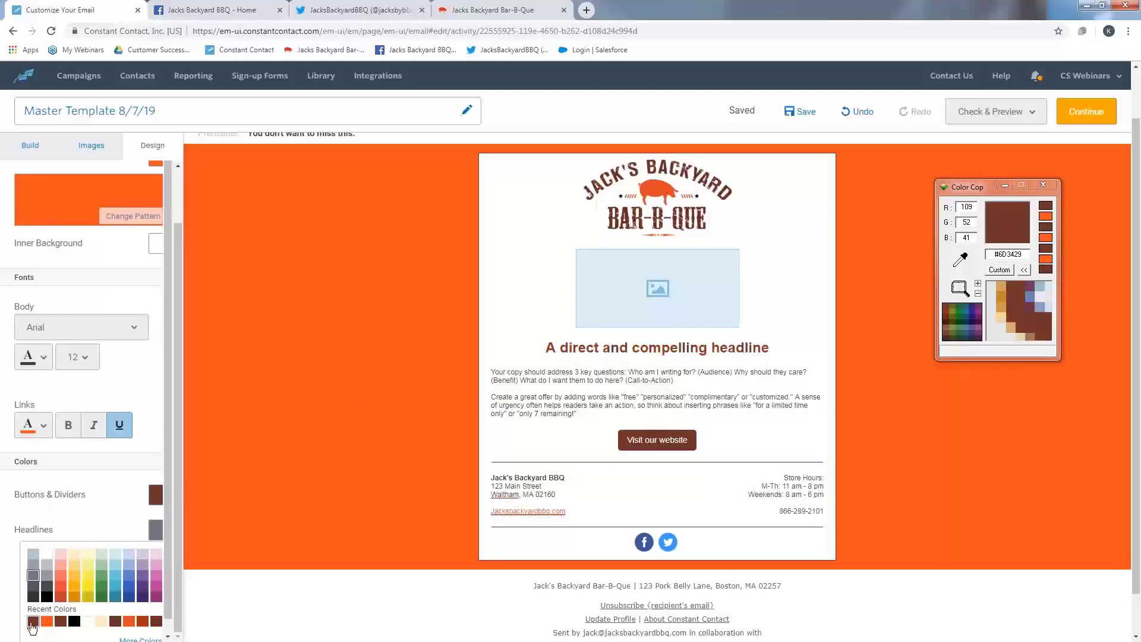
{"action": "left_click", "coordinate": [32, 622]}
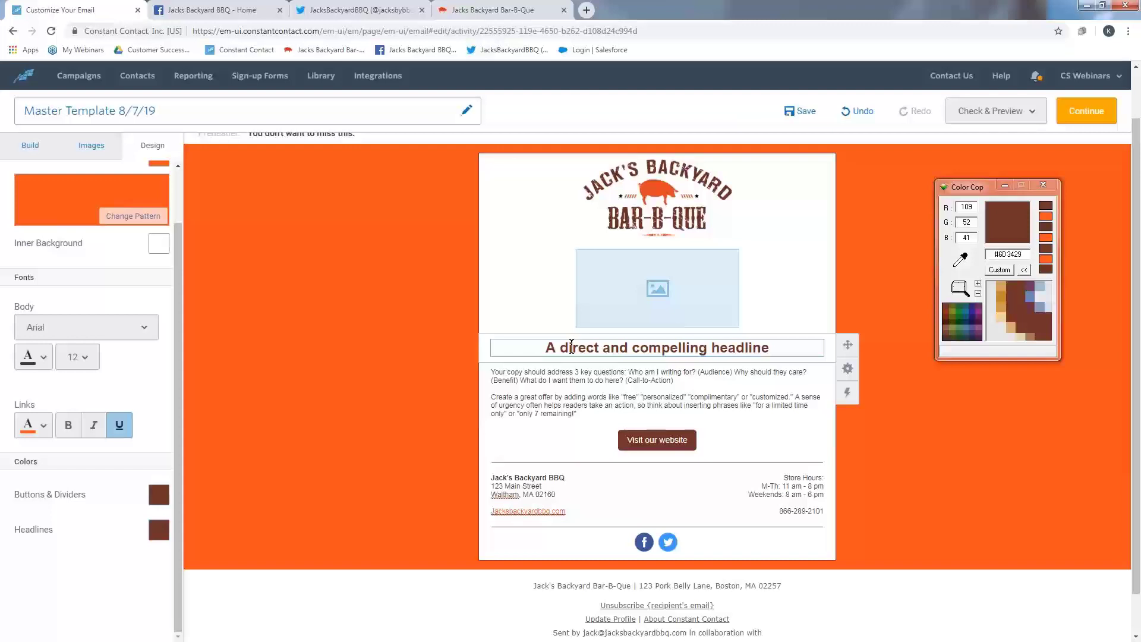
{"action": "left_click", "coordinate": [806, 112]}
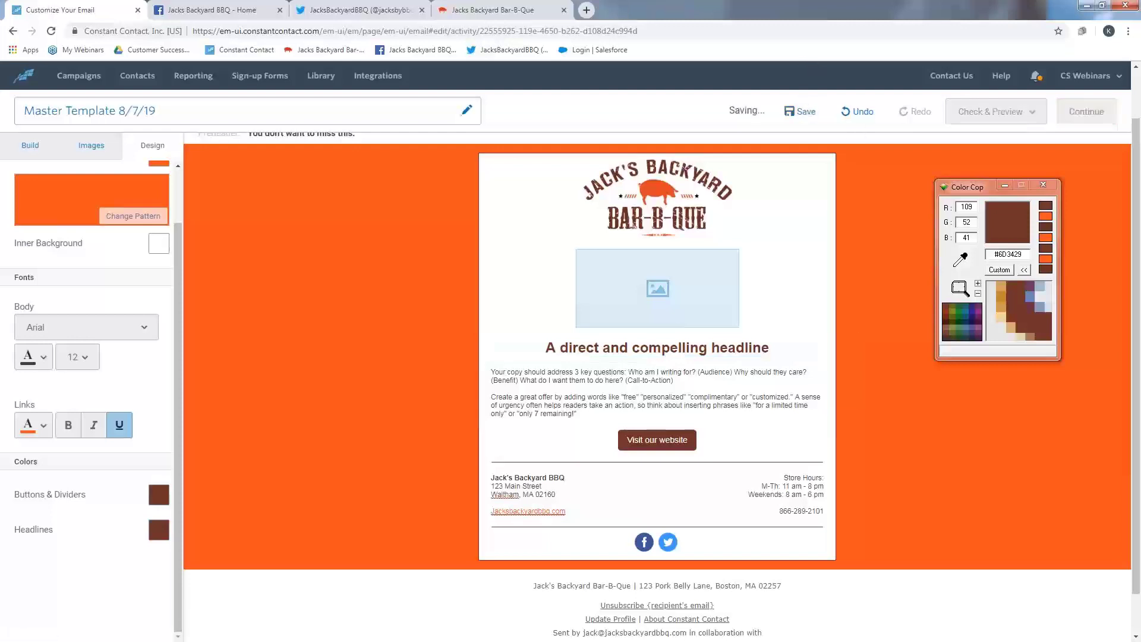
Step: Go to the campaigns list, minimise Color Cop, and start a copy of the Master Template 8/7/19 email
{"action": "left_click", "coordinate": [103, 81]}
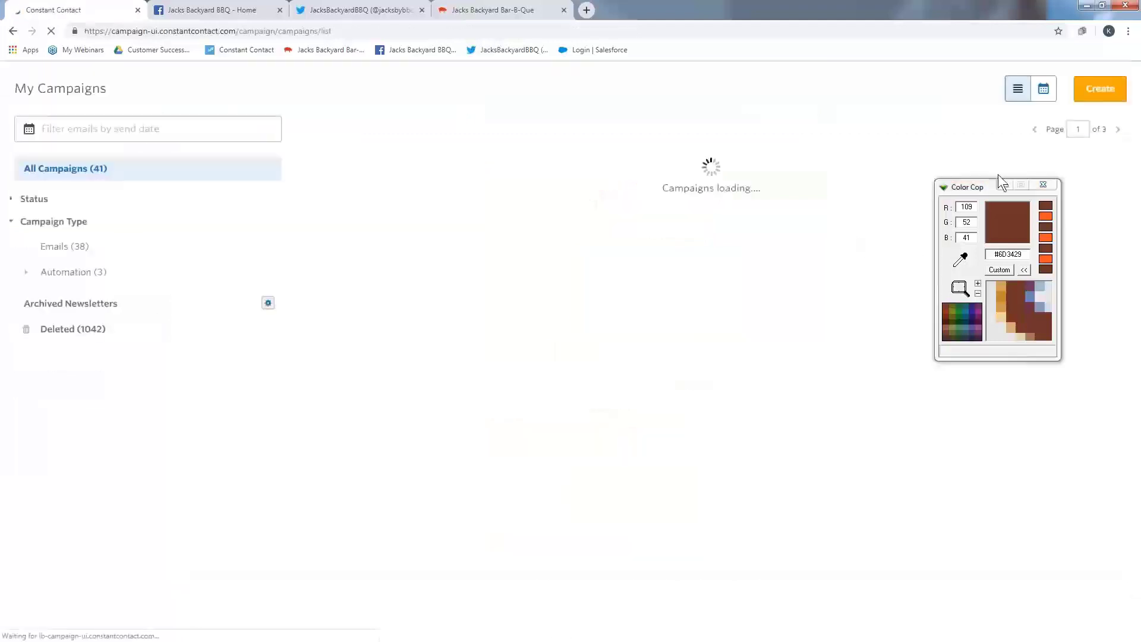
{"action": "left_click", "coordinate": [1004, 185]}
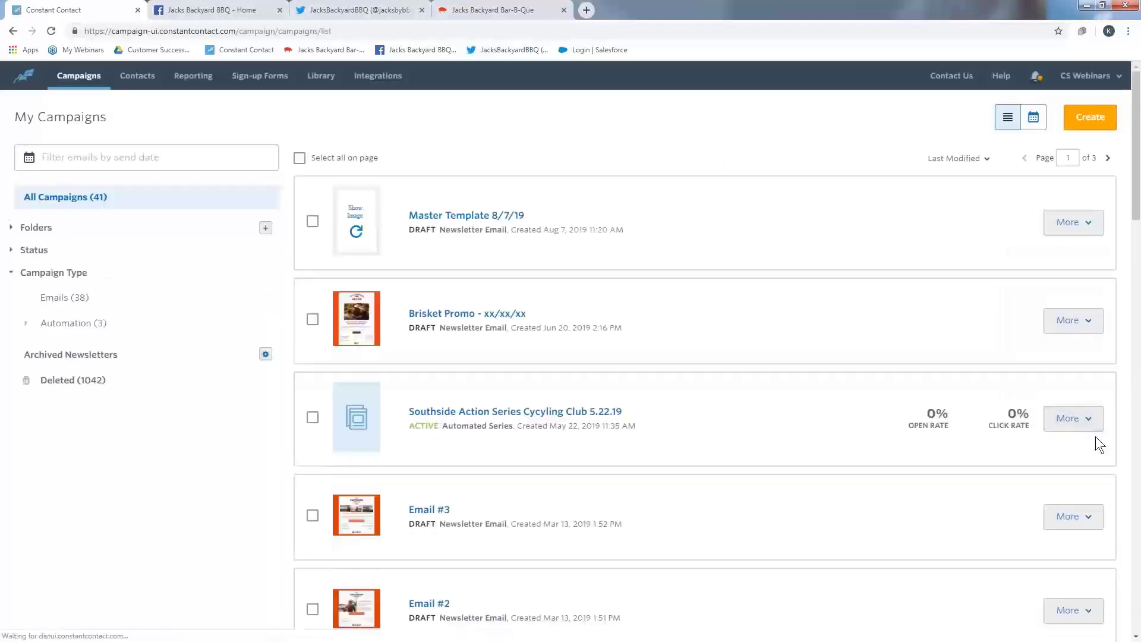
{"action": "left_click", "coordinate": [1077, 234]}
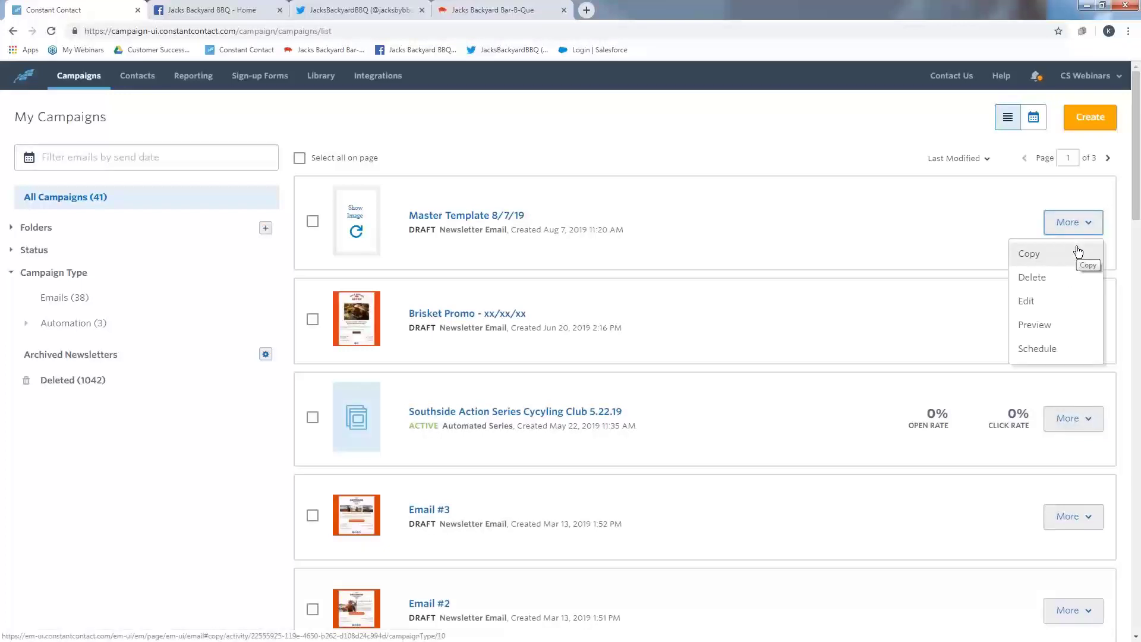
{"action": "left_click", "coordinate": [1078, 251]}
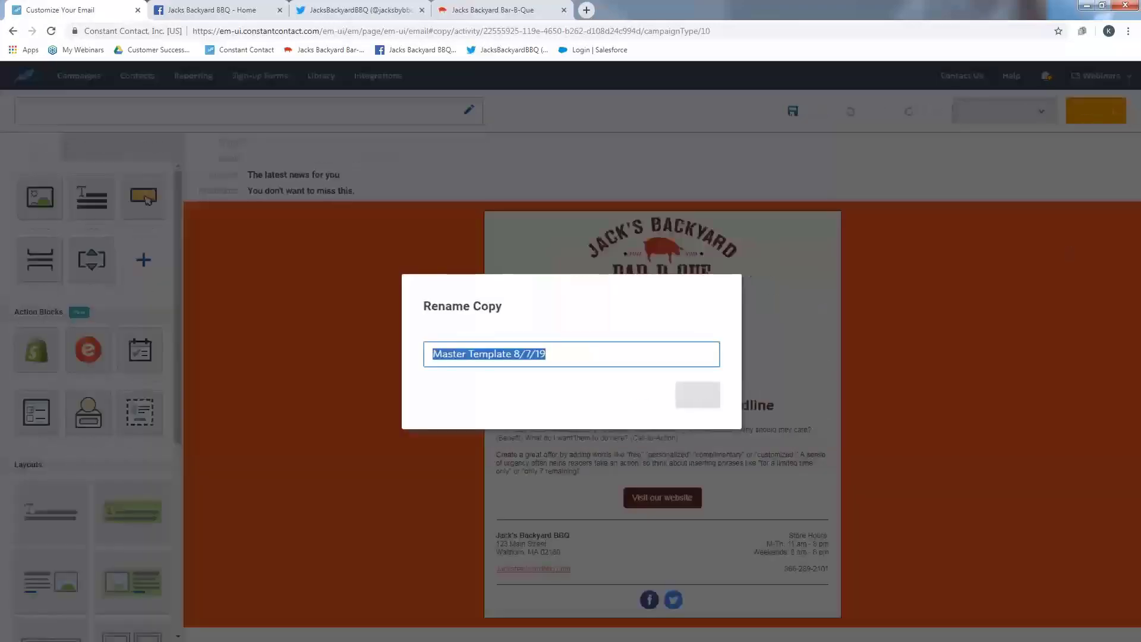
Step: Name the copied campaign "Brisket Promotion 8/7/19" and save it
{"action": "left_click", "coordinate": [475, 355]}
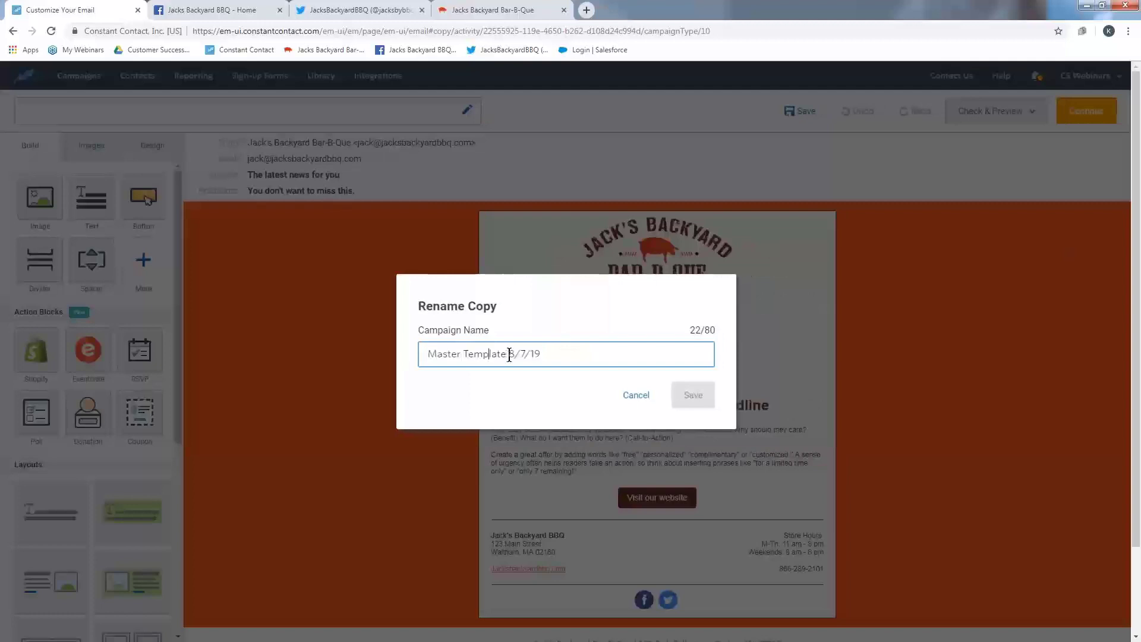
{"action": "left_click_drag", "start_coordinate": [508, 355], "coordinate": [409, 354]}
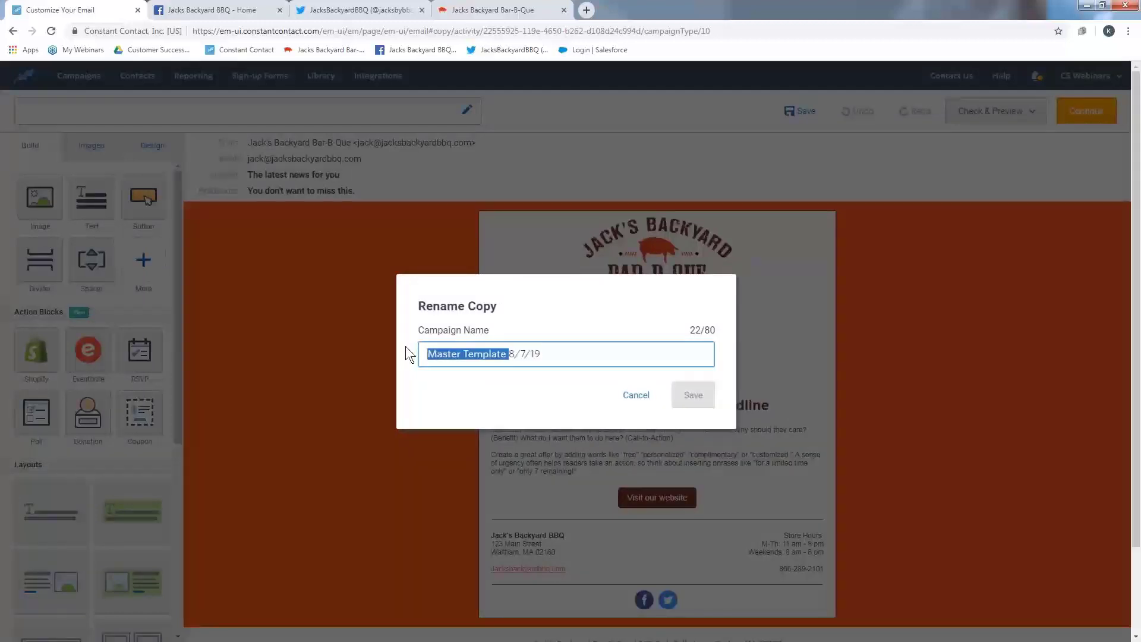
{"action": "key", "text": "BackSpace"}
{"action": "type", "text": "Brisk"}
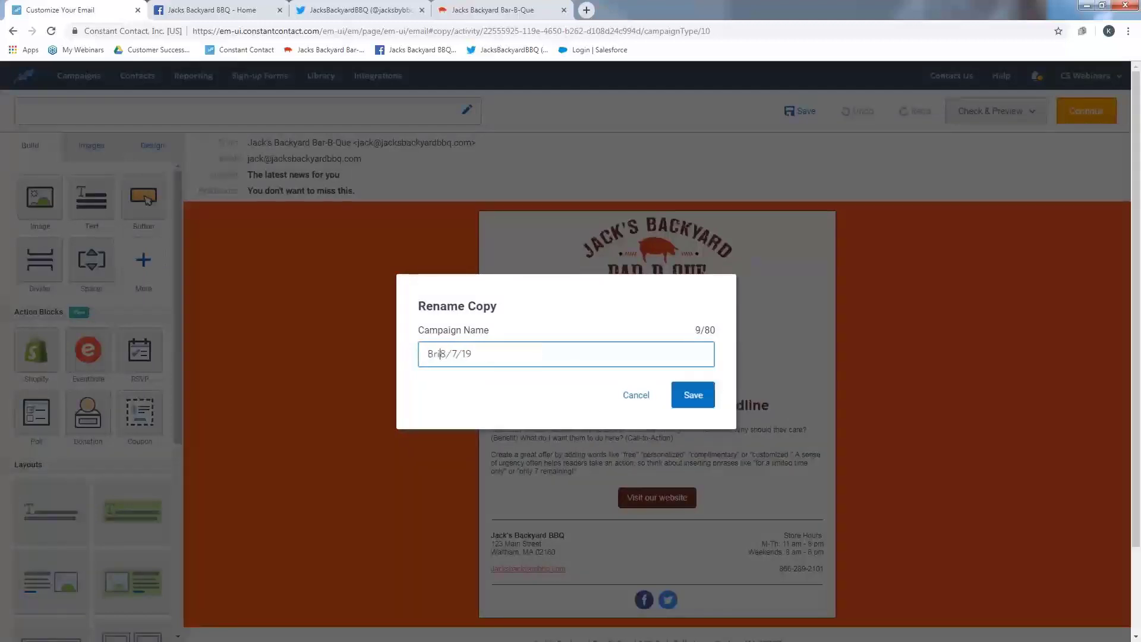
{"action": "type", "text": "et Promotion"}
{"action": "left_click", "coordinate": [710, 404]}
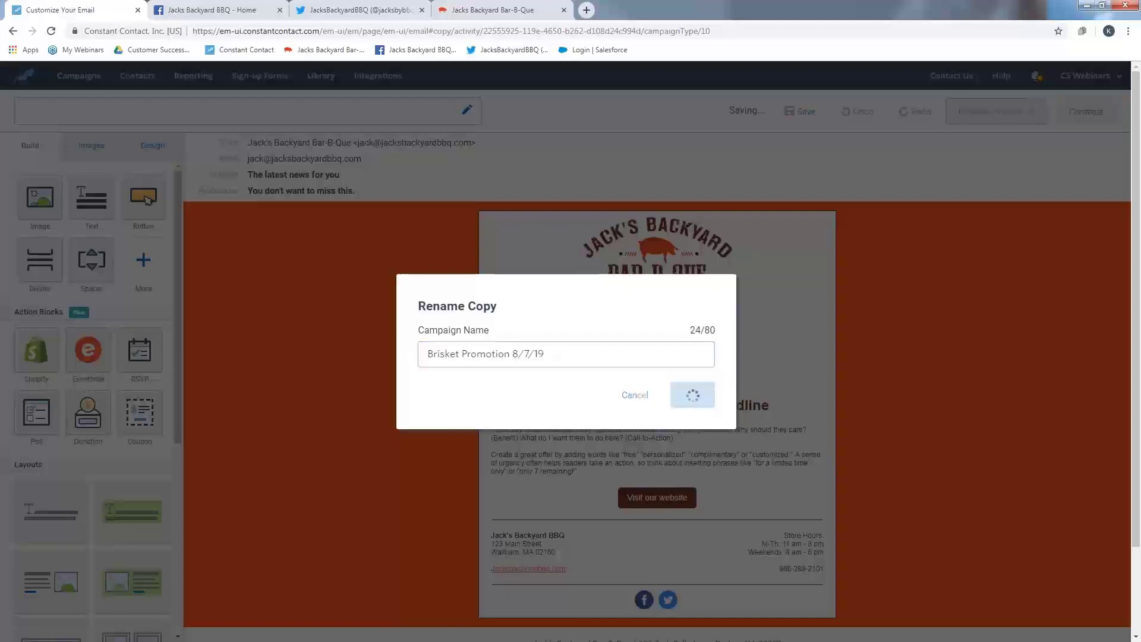
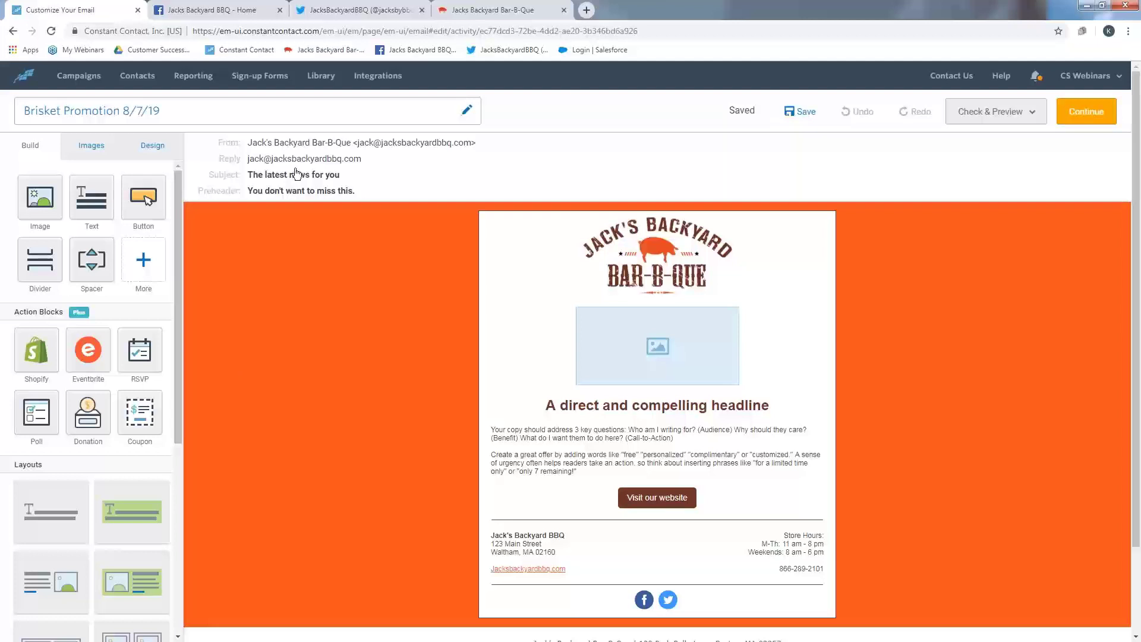
Step: Set the email's subject to "Bring a friend for smoked brisket." and its preheader to "You don't want to miss this deal!"
{"action": "left_click", "coordinate": [297, 174]}
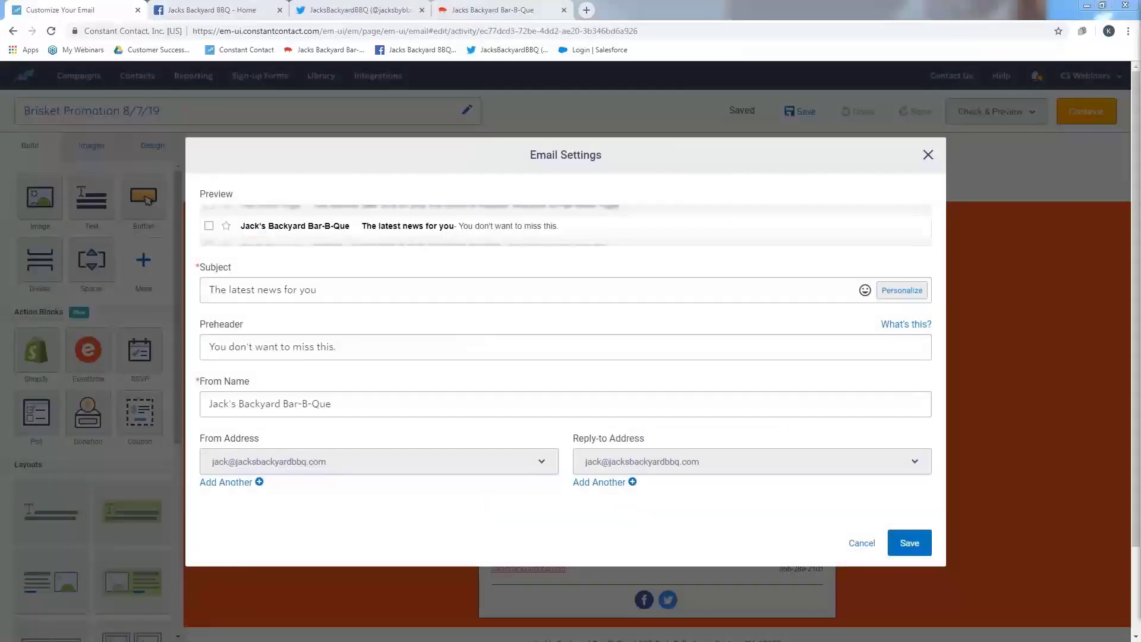
{"action": "triple_click", "coordinate": [321, 291]}
{"action": "type", "text": "Bring a friend for smoked brisket."}
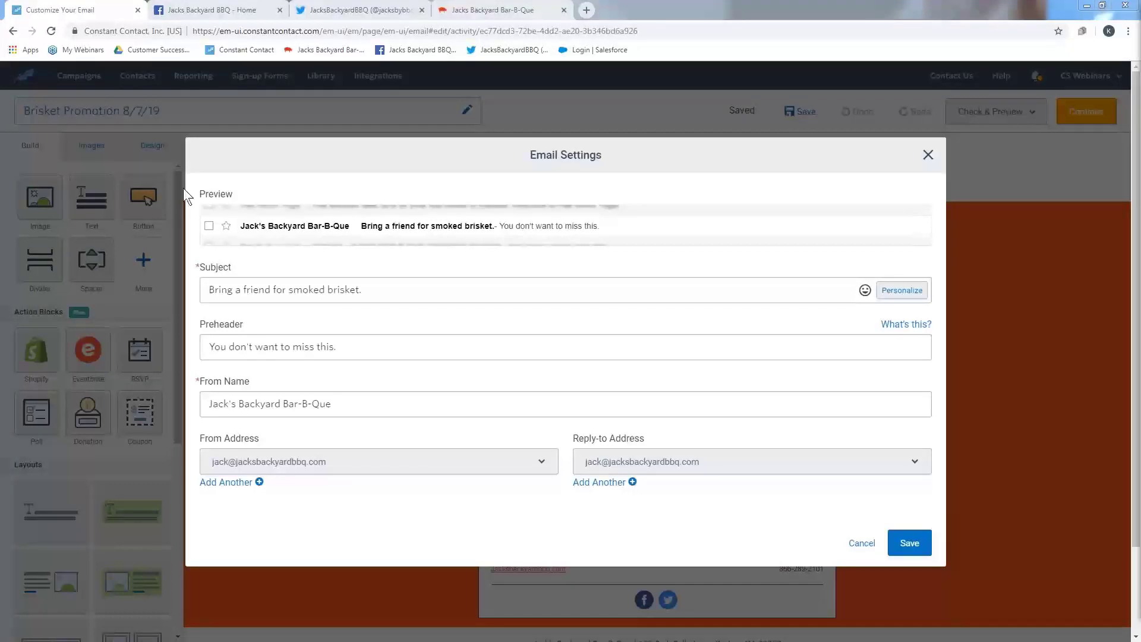
{"action": "triple_click", "coordinate": [347, 344]}
{"action": "type", "text": "You don't want to miss this deal!"}
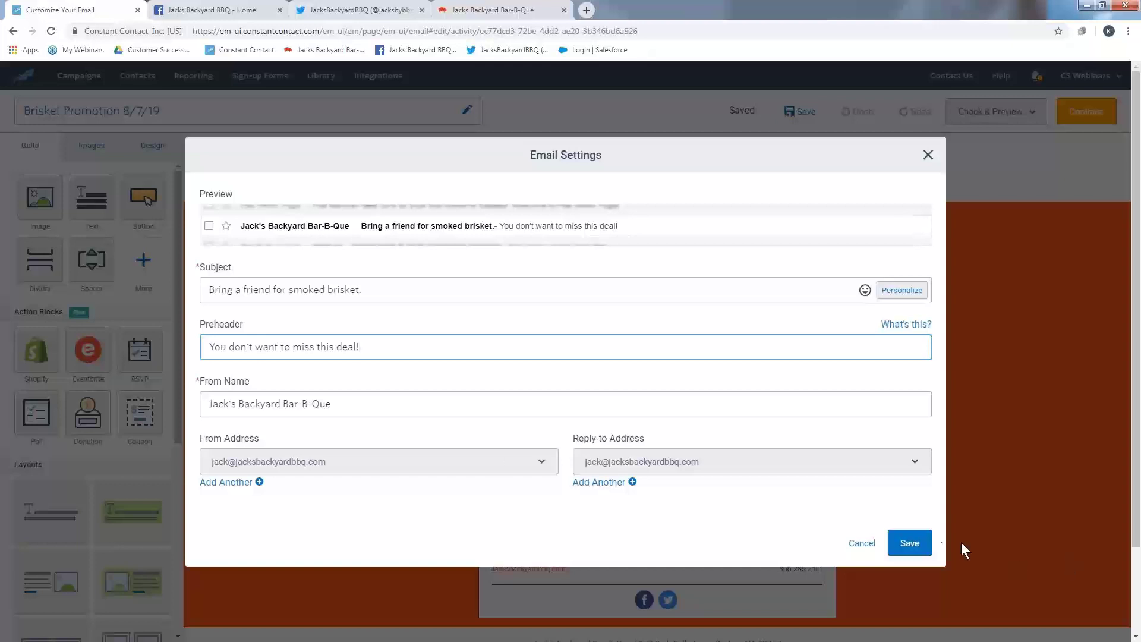
{"action": "left_click", "coordinate": [921, 545]}
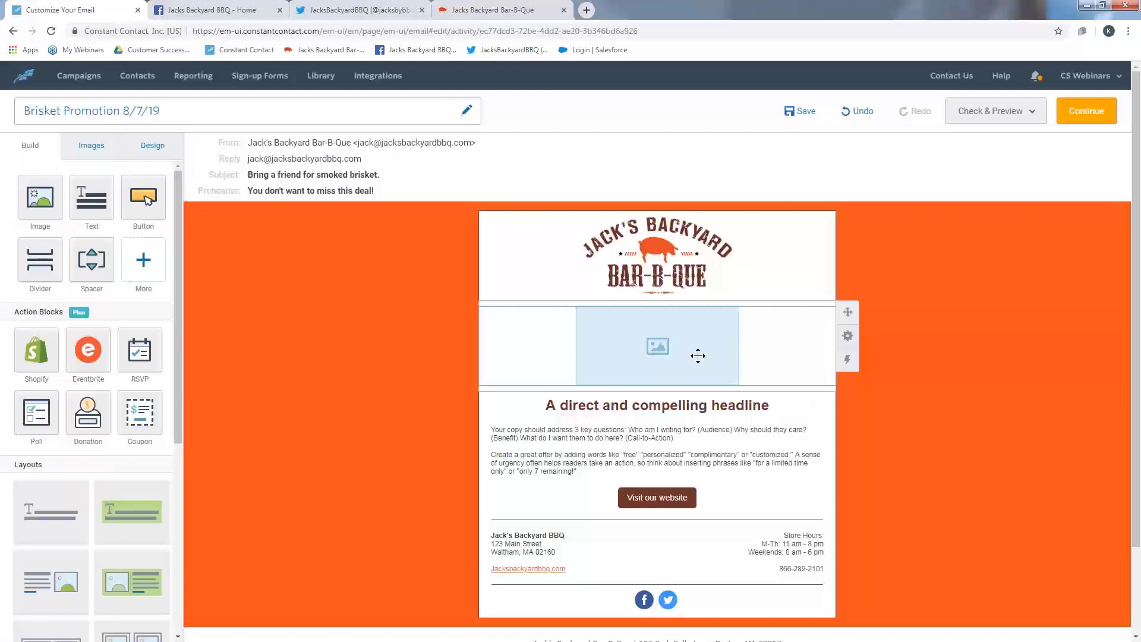
Step: Place Brisket Photo.jpg from the image library in the empty image placeholder and enlarge it to most of the email's width
{"action": "left_click", "coordinate": [97, 149]}
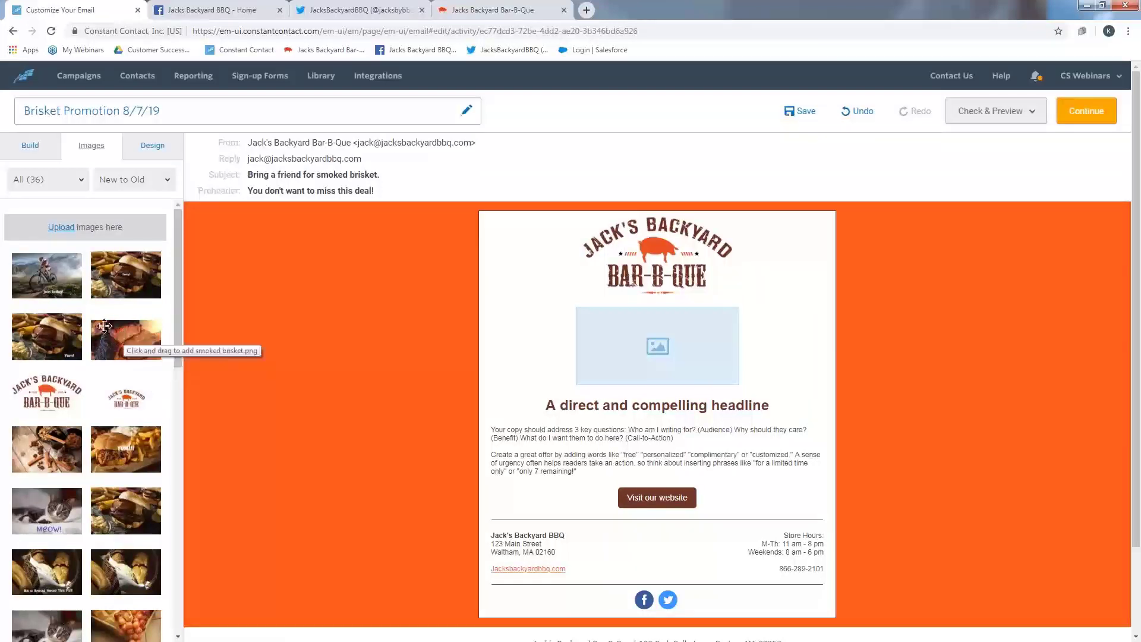
{"action": "left_click", "coordinate": [61, 228]}
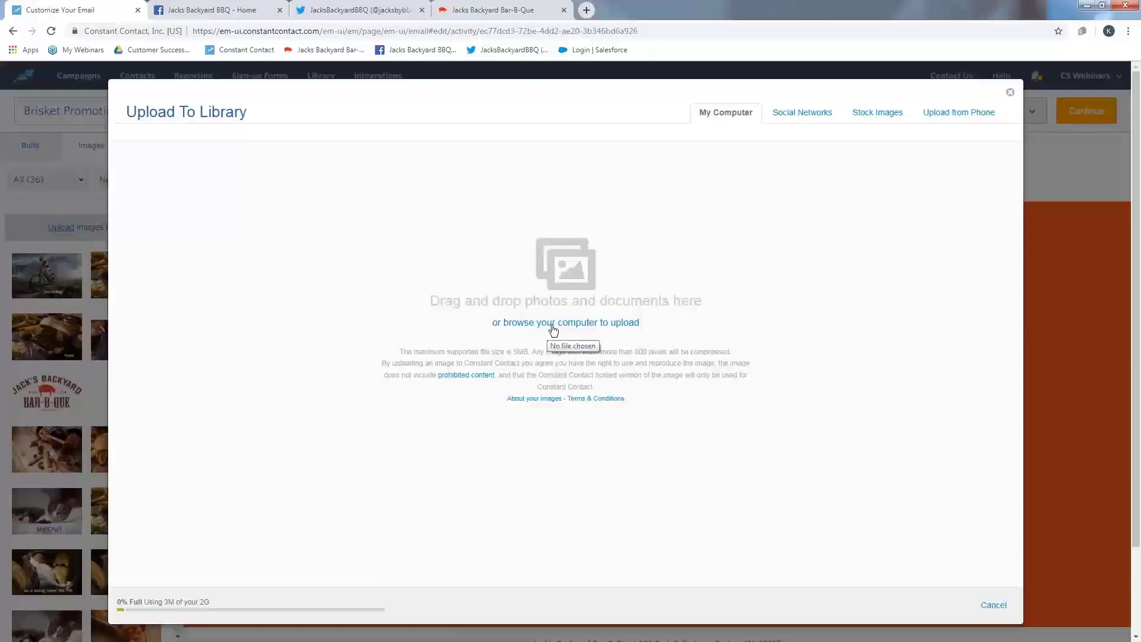
{"action": "left_click", "coordinate": [1010, 94]}
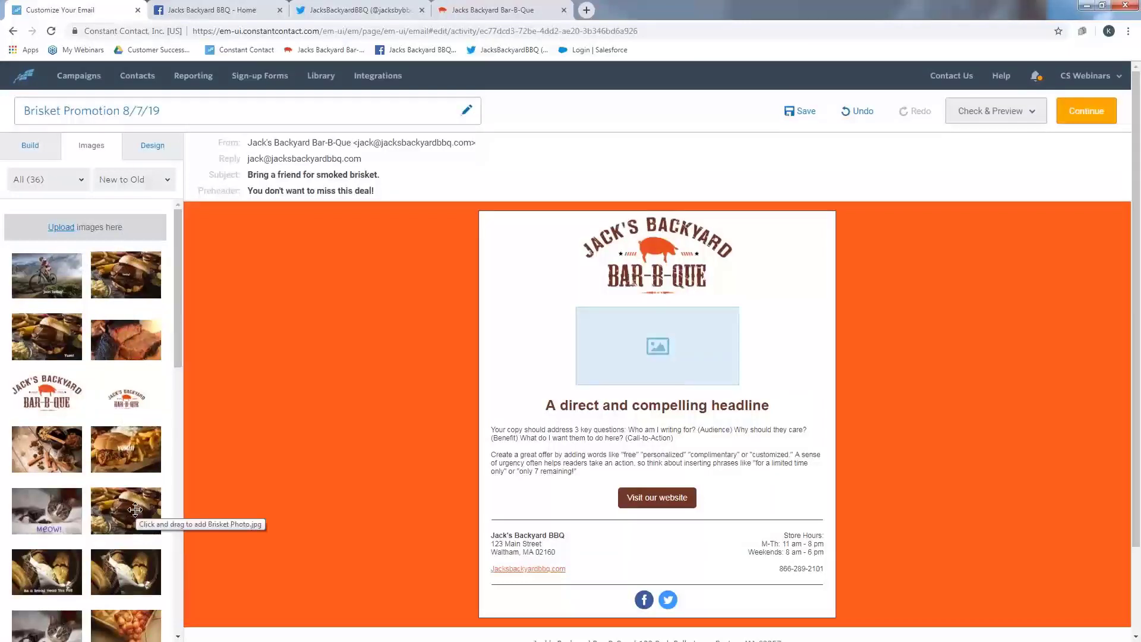
{"action": "left_click_drag", "start_coordinate": [135, 510], "coordinate": [659, 352]}
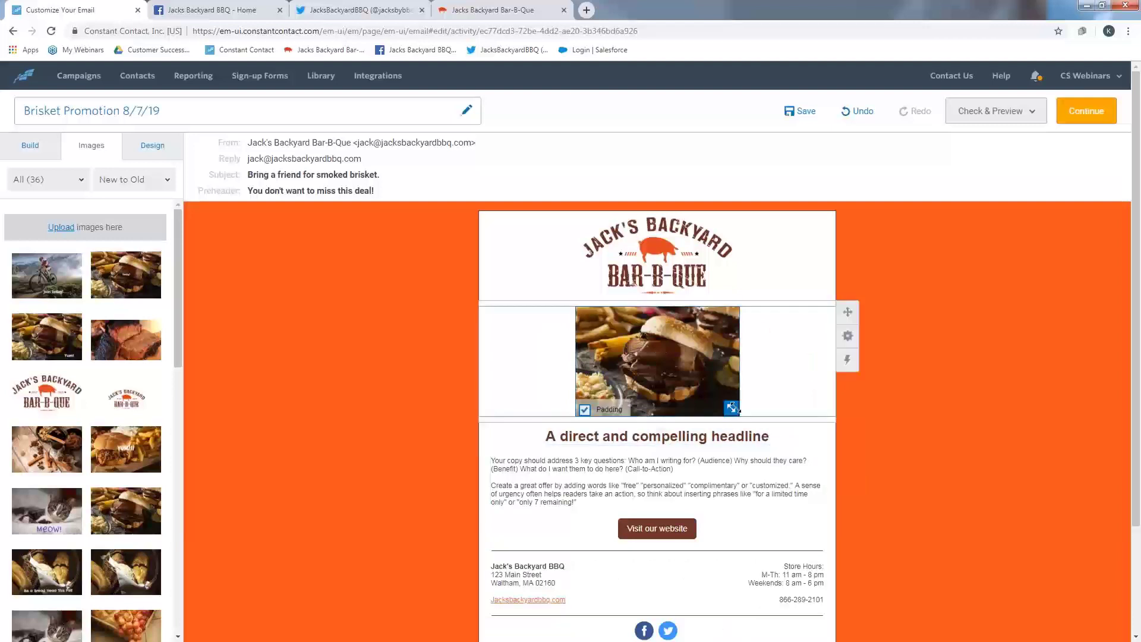
{"action": "left_click_drag", "start_coordinate": [737, 409], "coordinate": [789, 483]}
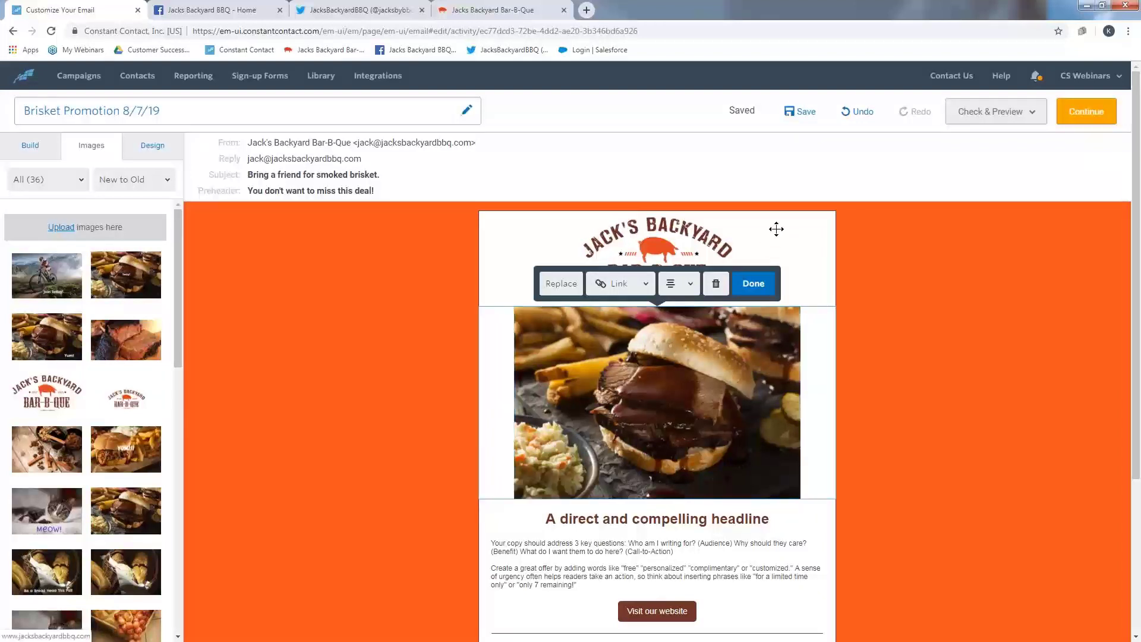
{"action": "left_click", "coordinate": [645, 284]}
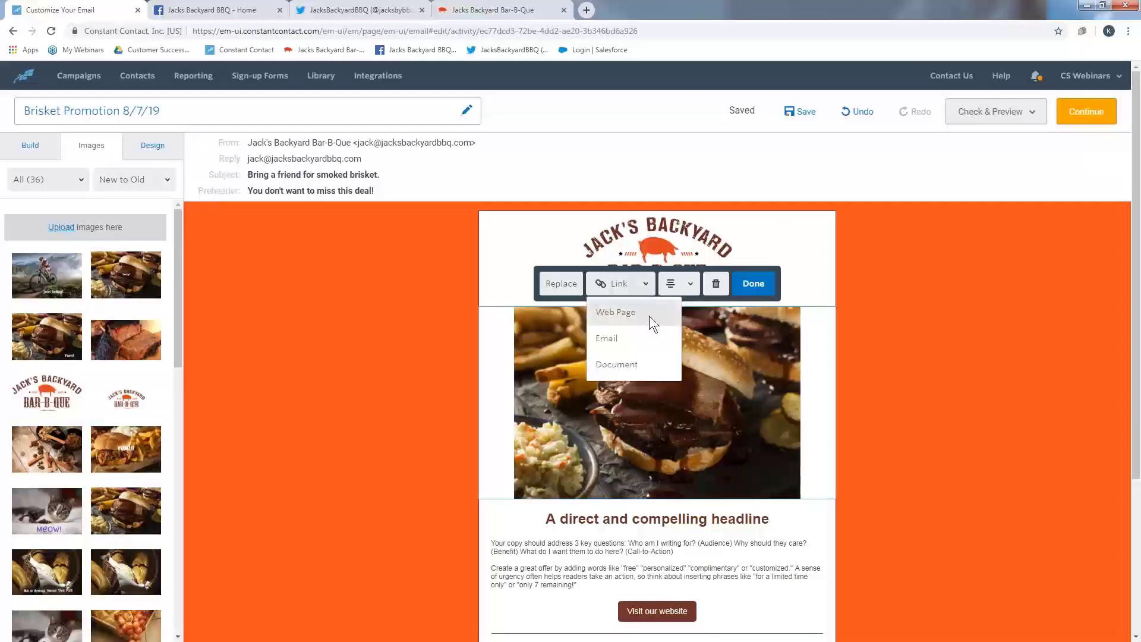
{"action": "left_click", "coordinate": [615, 312]}
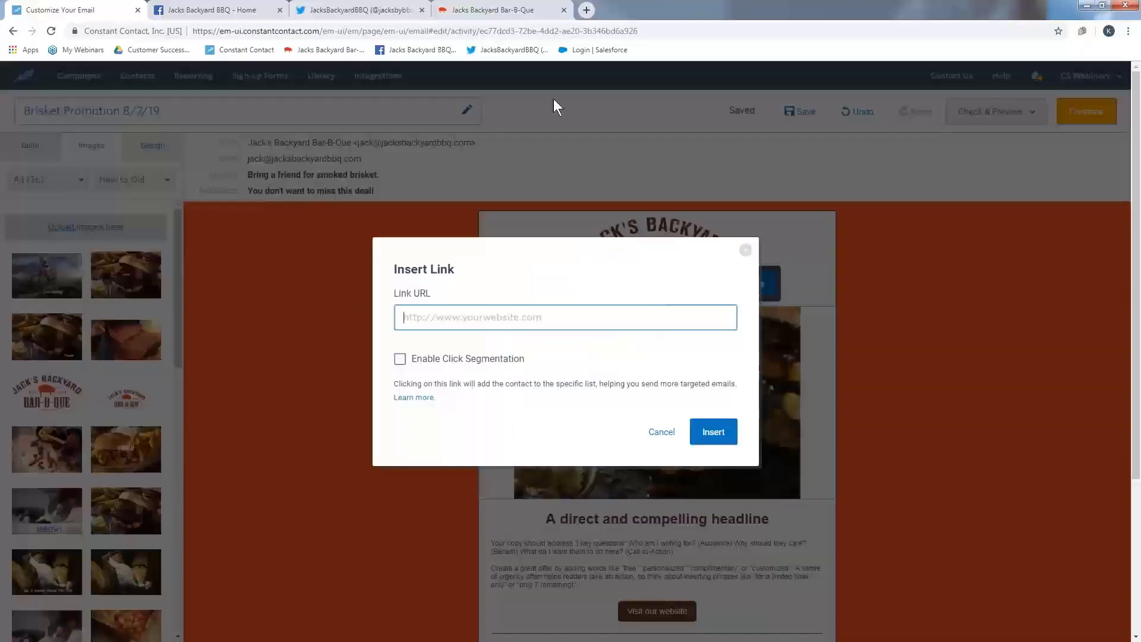
{"action": "left_click", "coordinate": [516, 10]}
{"action": "left_click", "coordinate": [514, 31]}
{"action": "key", "text": "ctrl+c"}
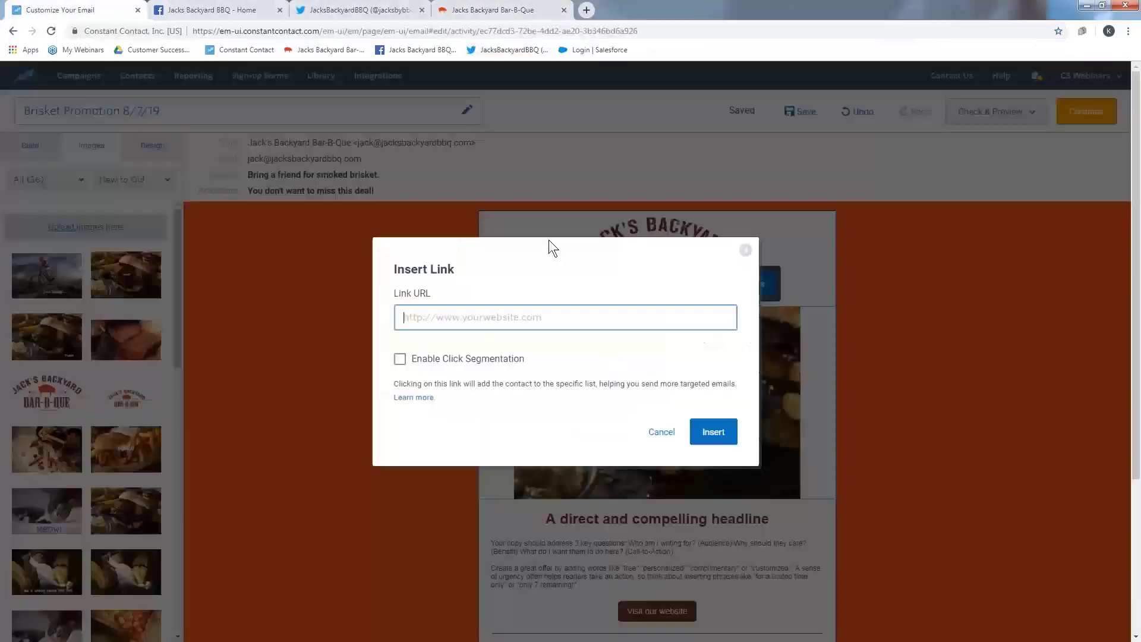
{"action": "left_click", "coordinate": [84, 9]}
{"action": "key", "text": "ctrl+v"}
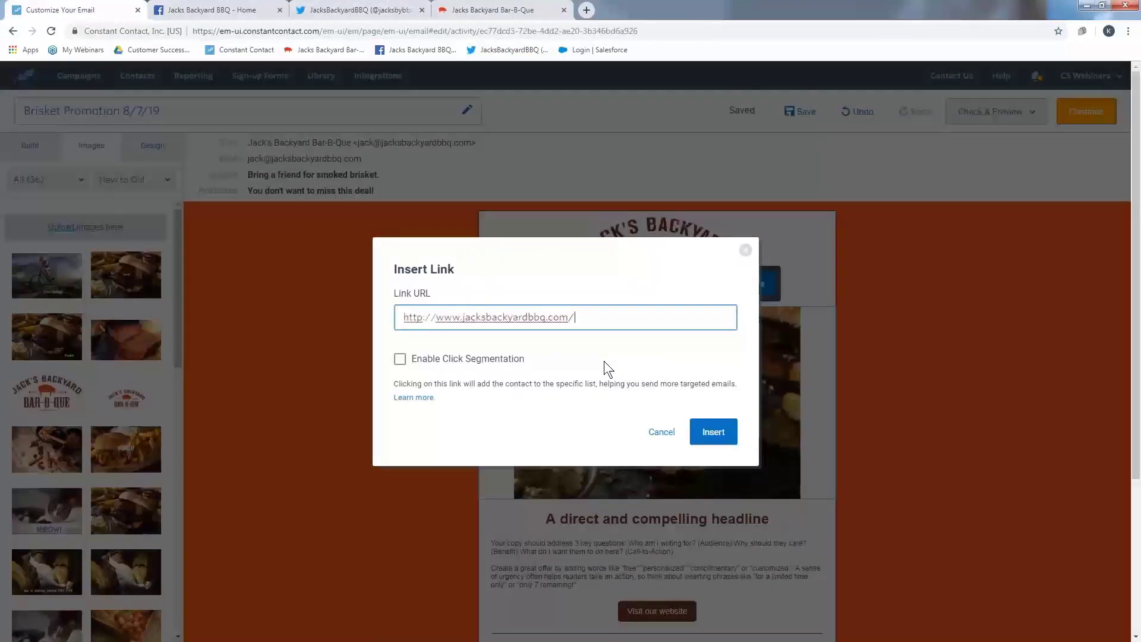
{"action": "left_click", "coordinate": [713, 432]}
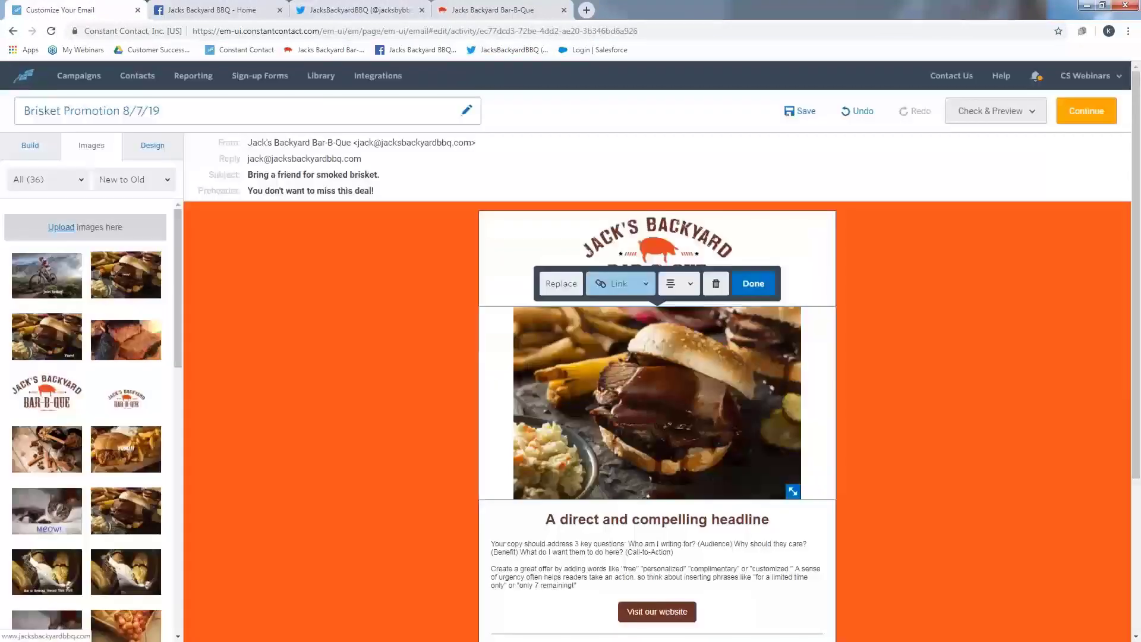
Step: Replace the placeholder headline below the brisket photo with "Buy one smoked brisket entree, get the second at half price."
{"action": "left_click", "coordinate": [753, 283]}
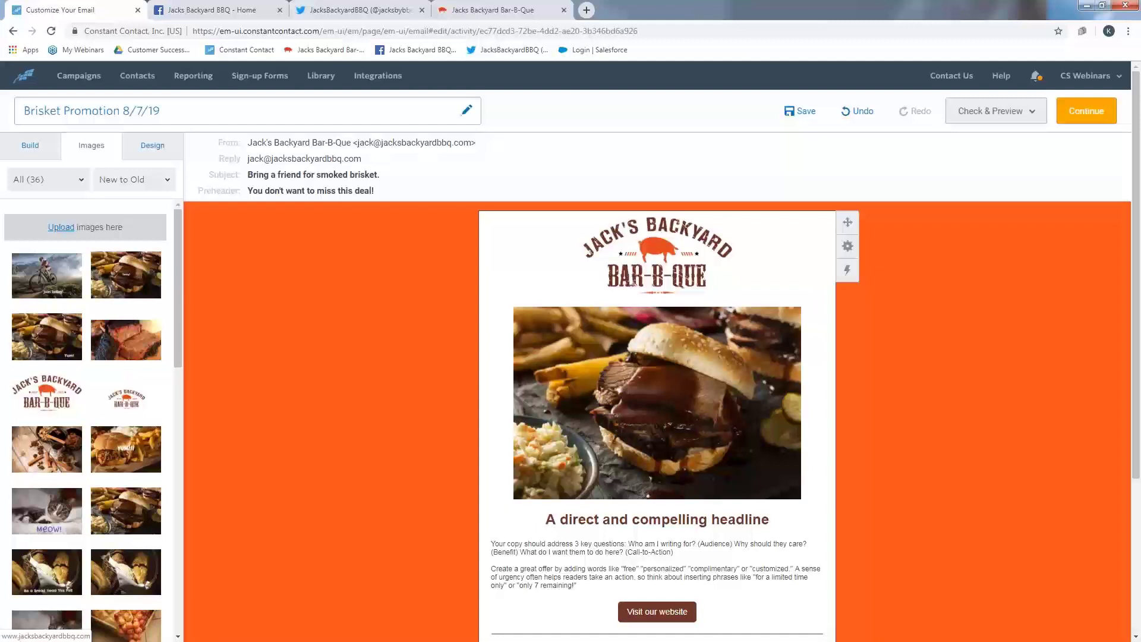
{"action": "scroll", "coordinate": [707, 356], "scroll_direction": "down", "scroll_amount": 3}
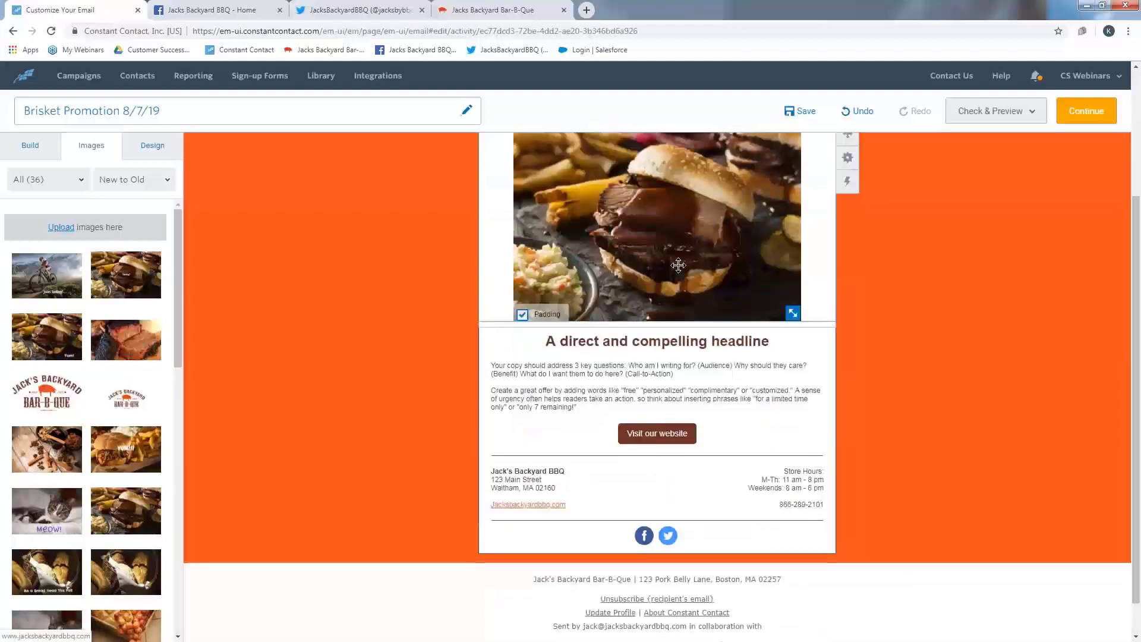
{"action": "left_click", "coordinate": [704, 344]}
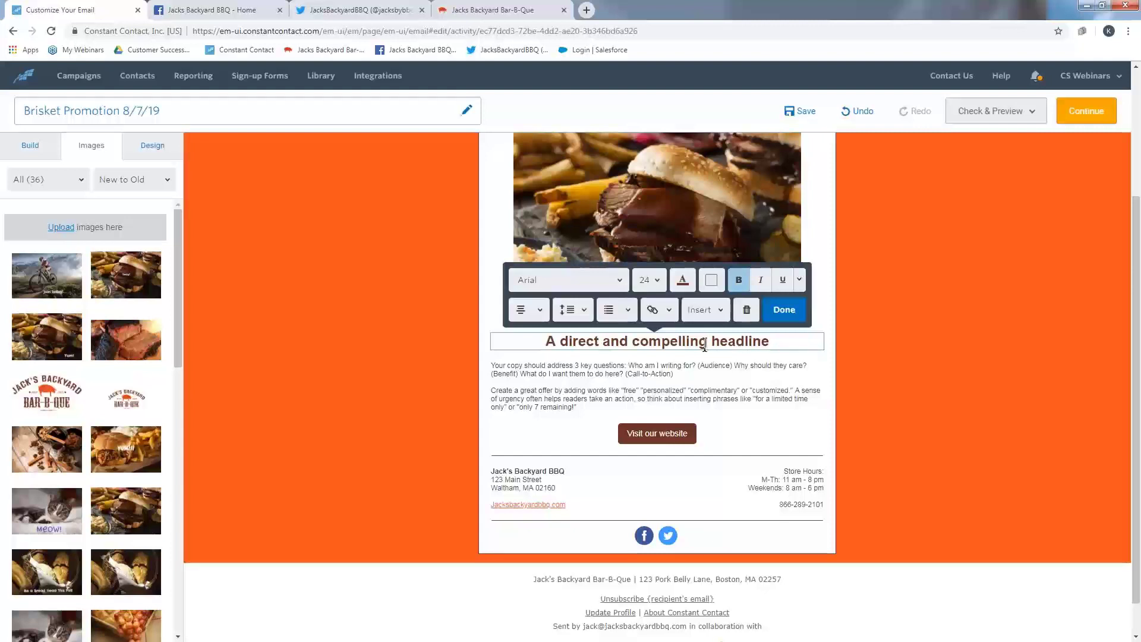
{"action": "left_click_drag", "start_coordinate": [787, 341], "coordinate": [538, 338]}
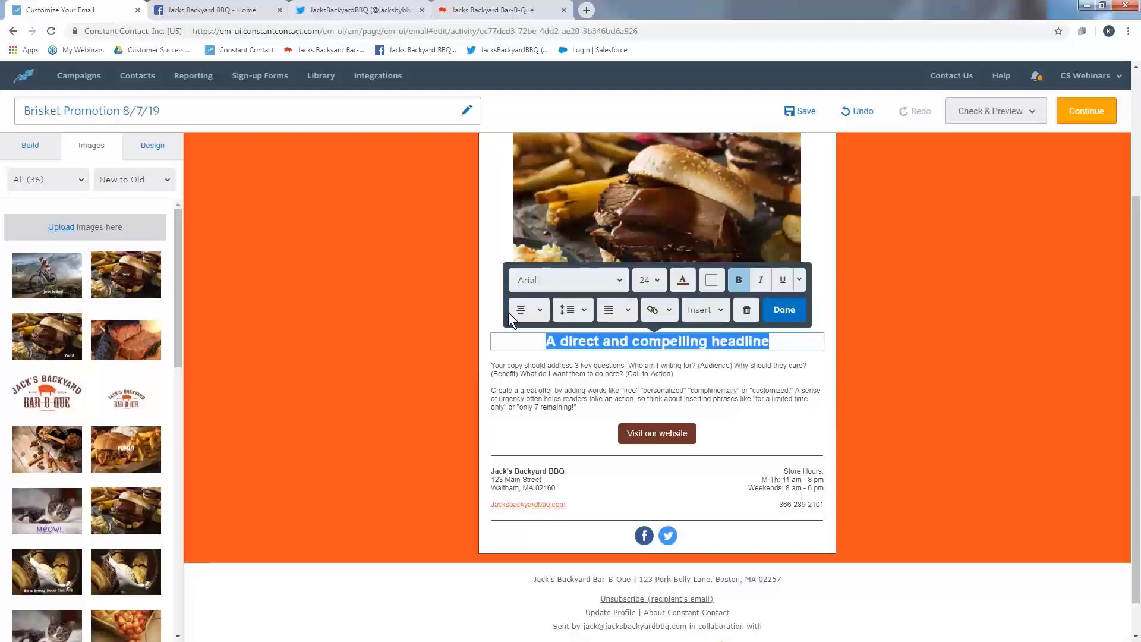
{"action": "key", "text": "BackSpace"}
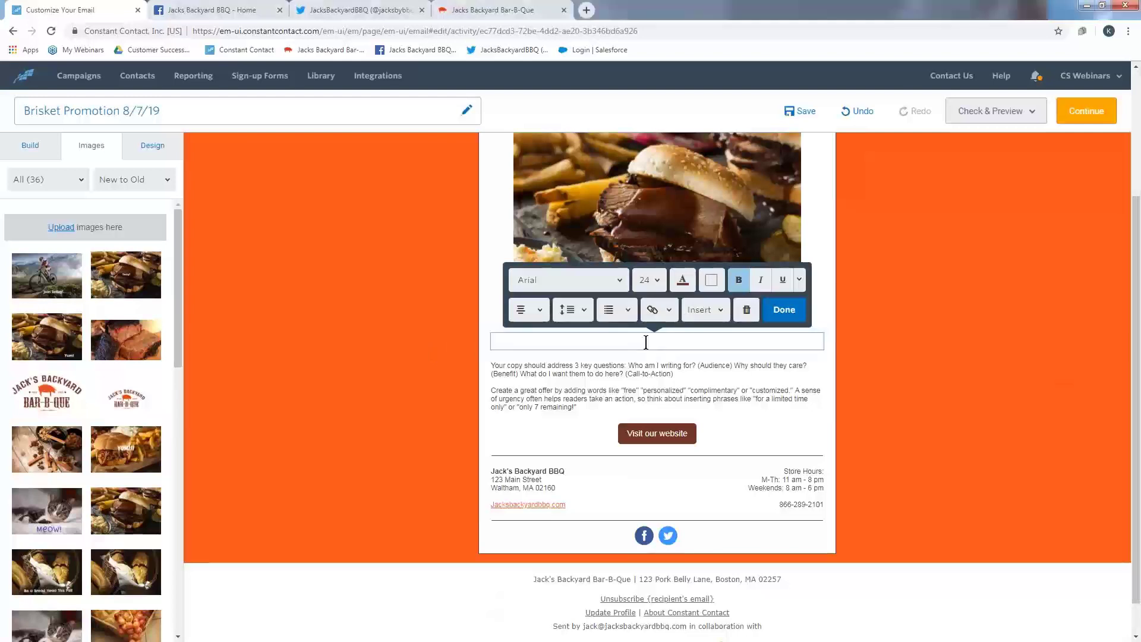
{"action": "type", "text": "Buy one smoked brisket entree, get the second at half price."}
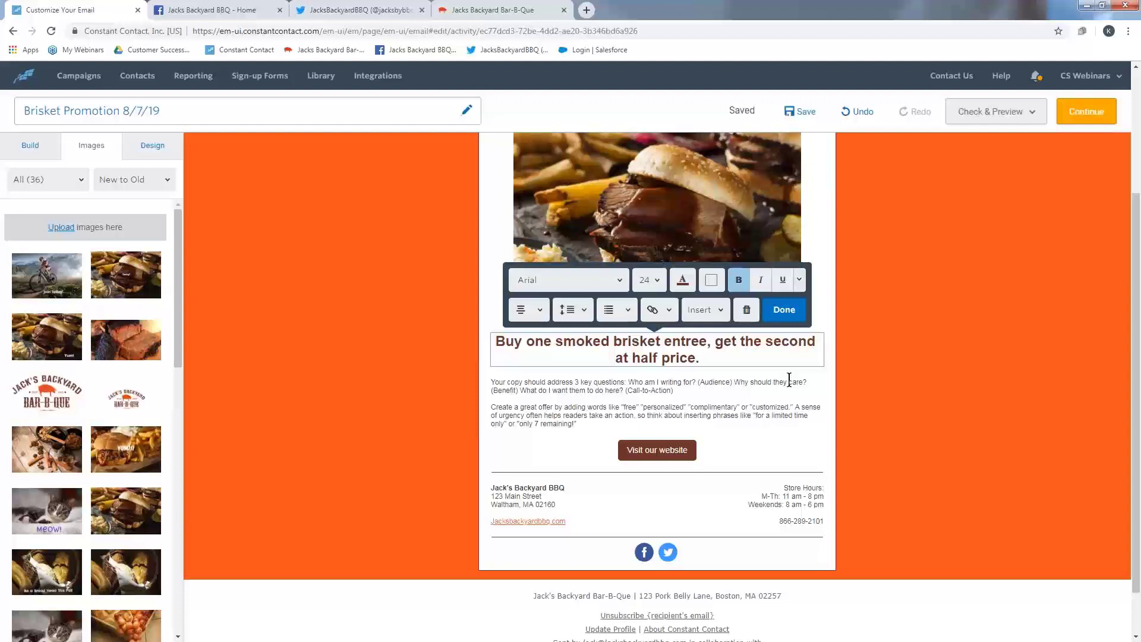
{"action": "left_click", "coordinate": [792, 313]}
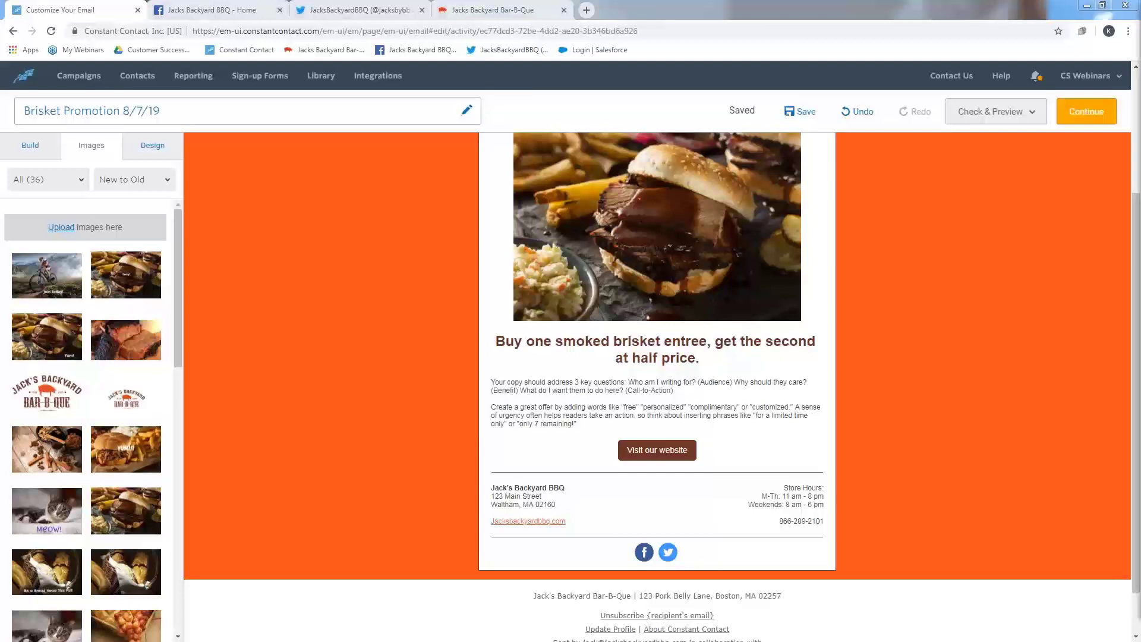
Step: Replace the placeholder body text with the copied smoked brisket offer ending Sunday at 9:00 pm, removing the line break after "experience"
{"action": "left_click", "coordinate": [577, 424]}
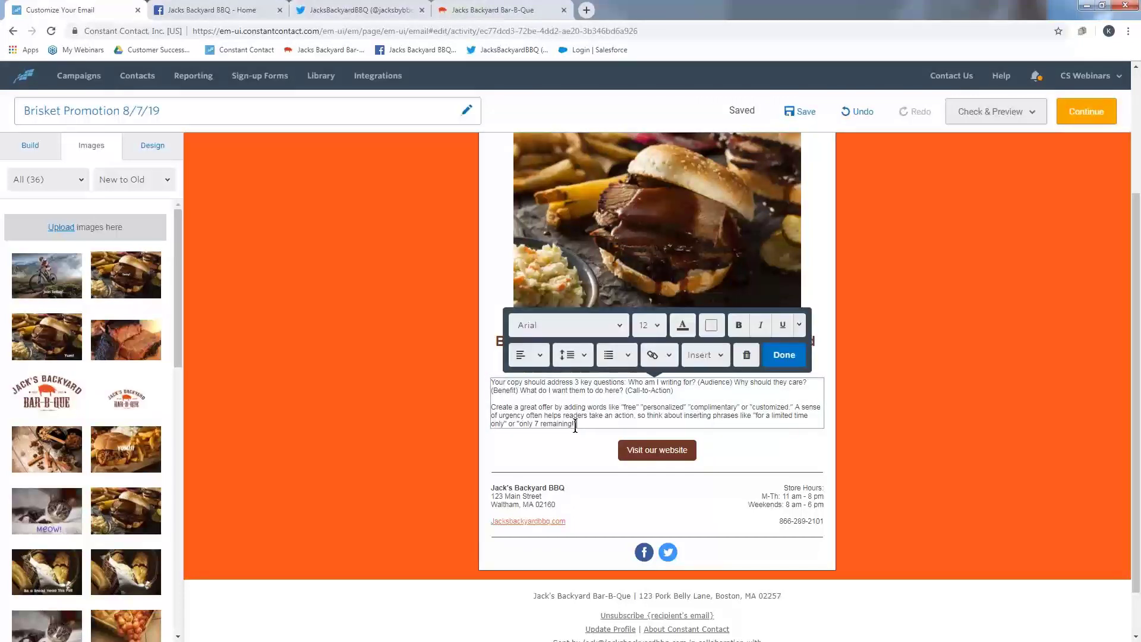
{"action": "left_click_drag", "start_coordinate": [575, 426], "coordinate": [472, 377]}
{"action": "key", "text": "BackSpace"}
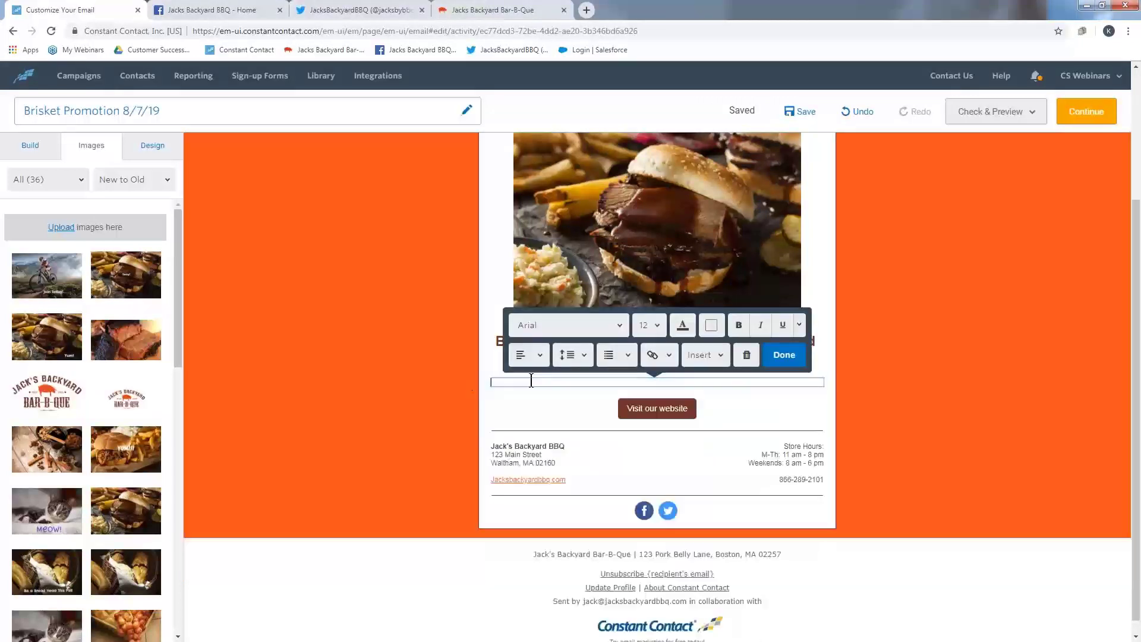
{"action": "right_click", "coordinate": [531, 381]}
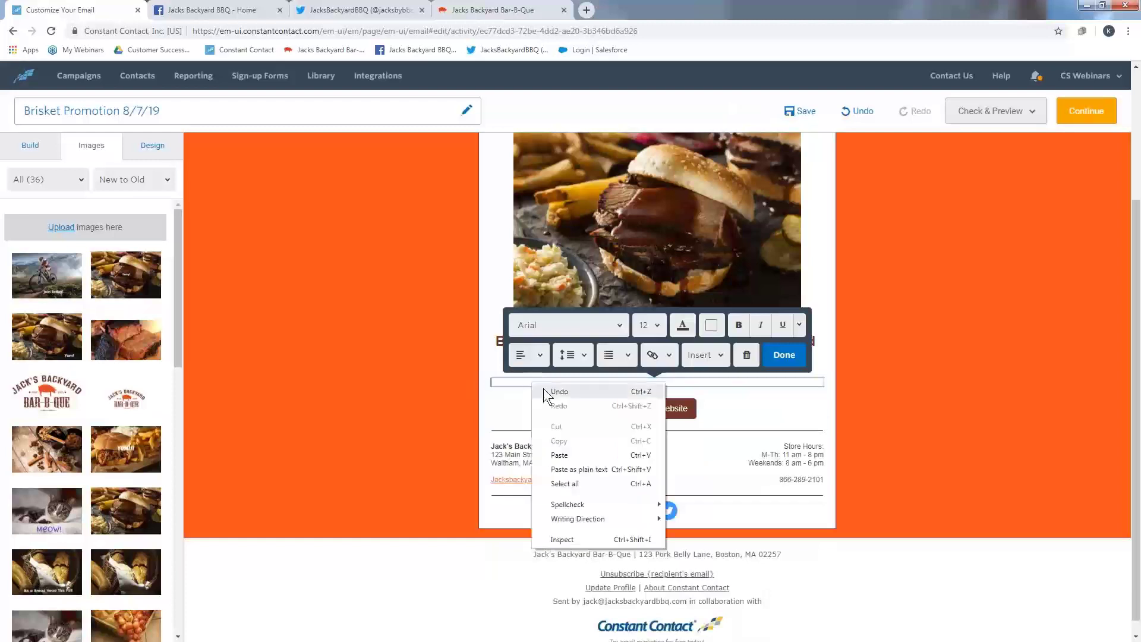
{"action": "left_click", "coordinate": [560, 455]}
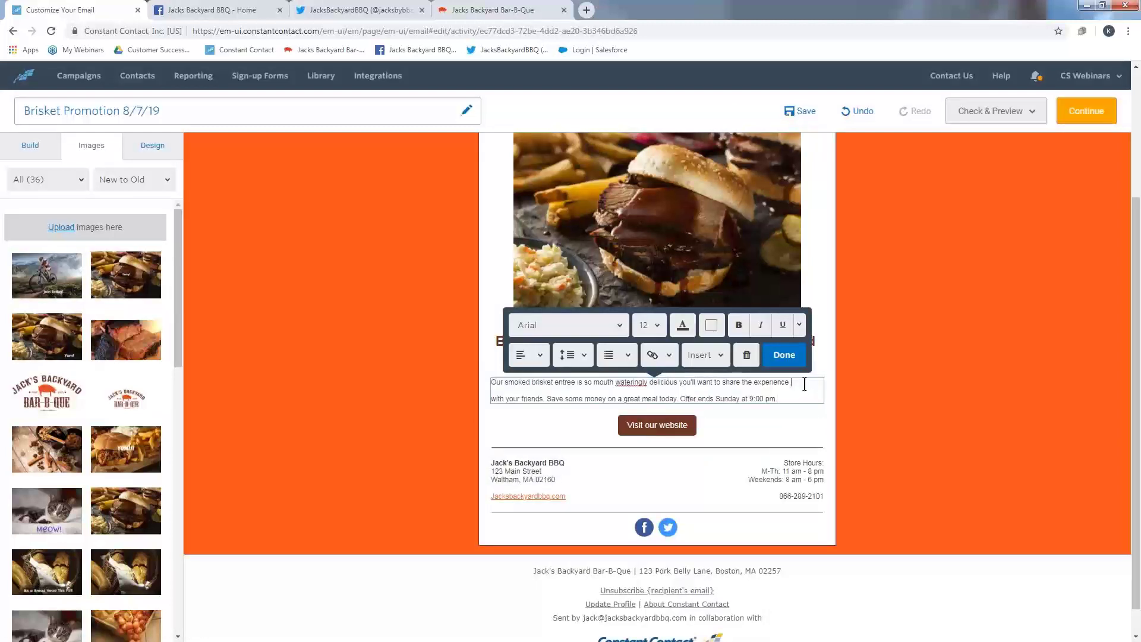
{"action": "key", "text": "Delete"}
{"action": "key", "text": "Delete"}
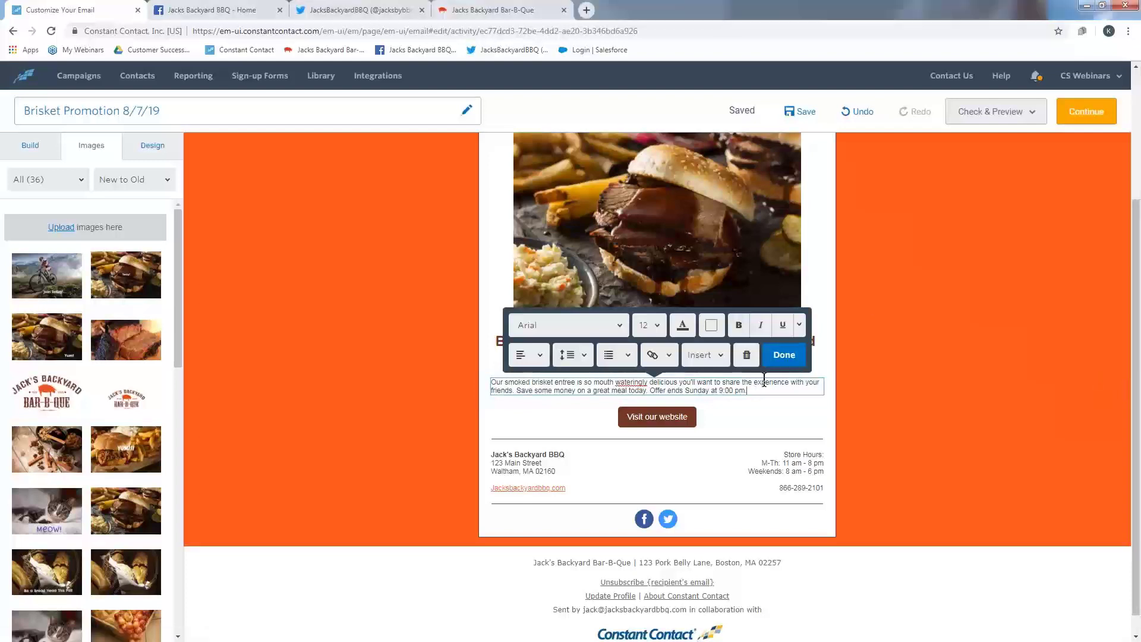
Step: Add a second body paragraph reading "Make a reservation to ensure you can take advantage of this deal."
{"action": "key", "text": "Return"}
{"action": "type", "text": "Make a reservation to ensure you can take advantage of this deal."}
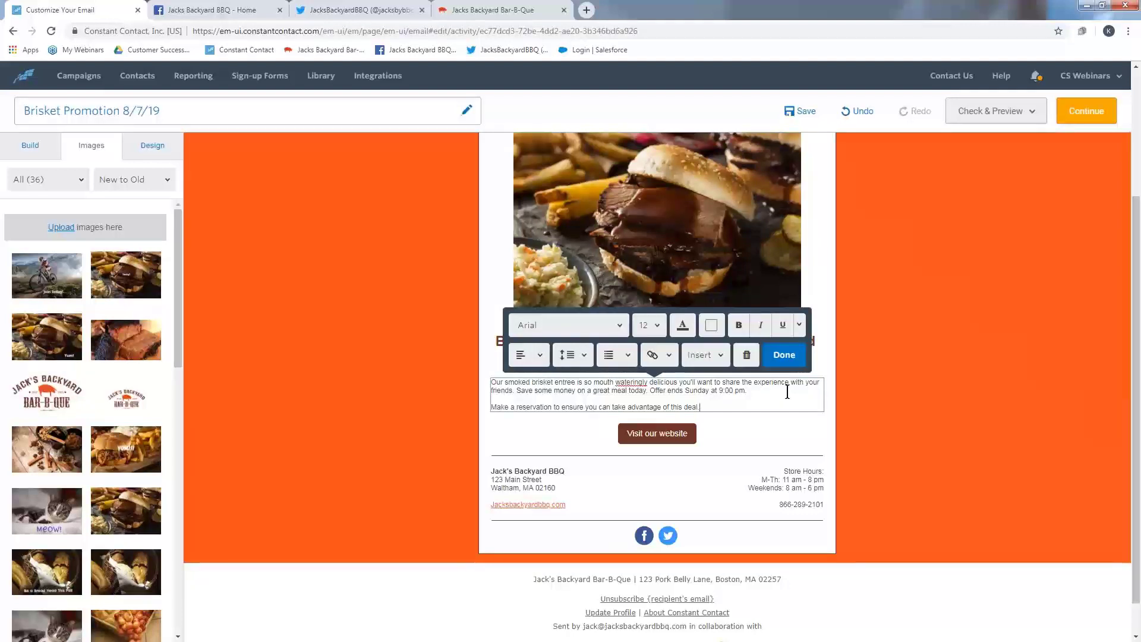
{"action": "left_click", "coordinate": [783, 354]}
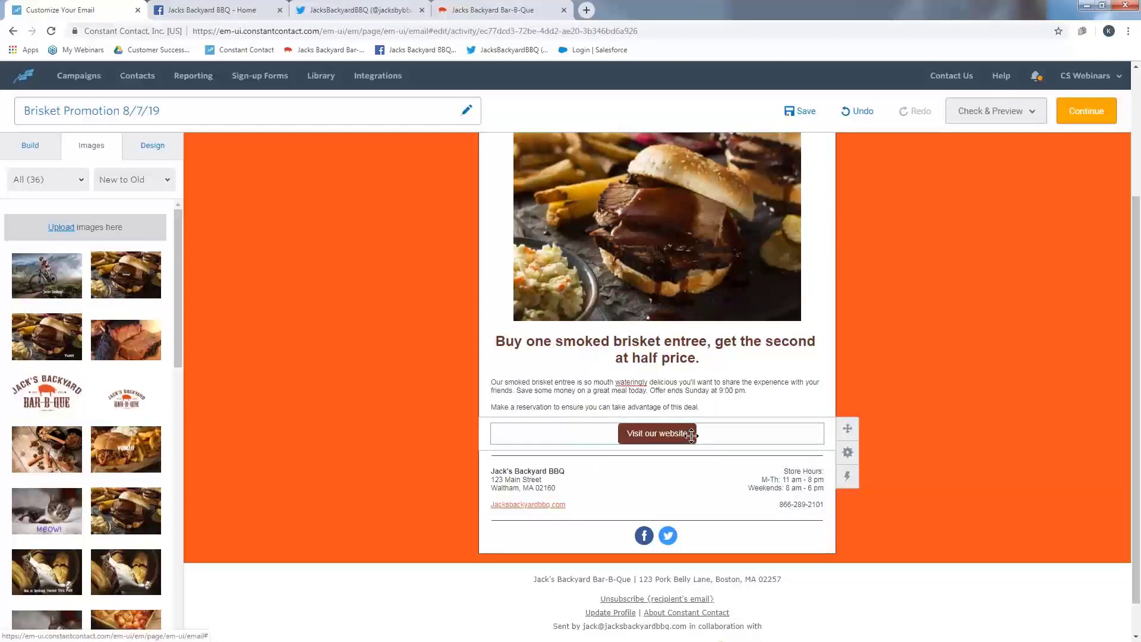
Step: Change the label of the "Visit our website" button to "Make a Reservation"
{"action": "left_click", "coordinate": [672, 435]}
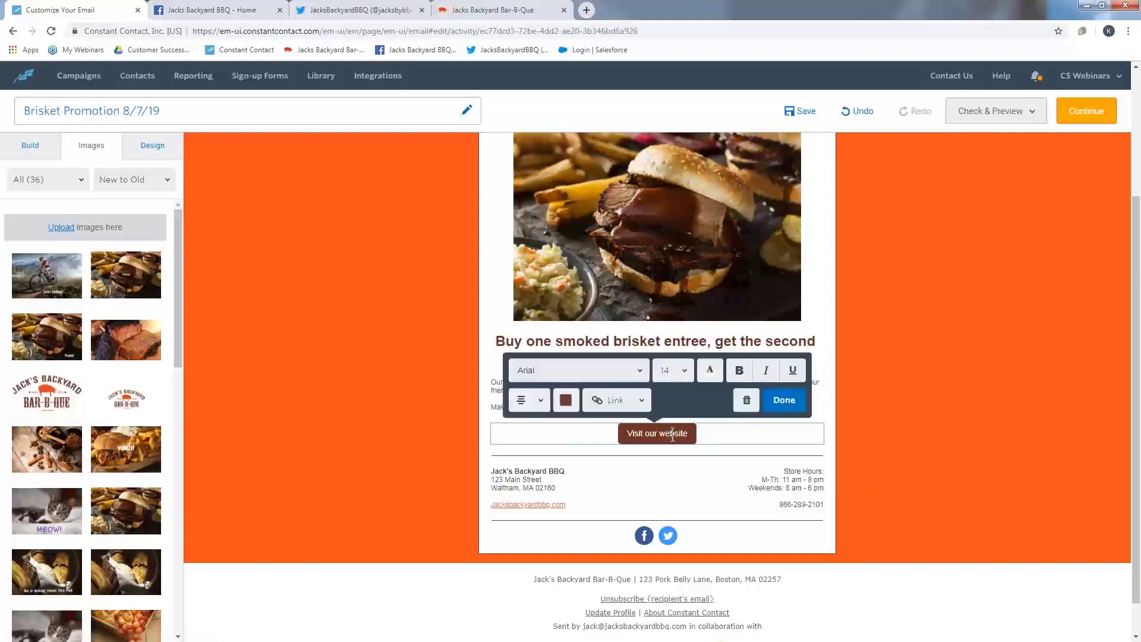
{"action": "double_click", "coordinate": [672, 434]}
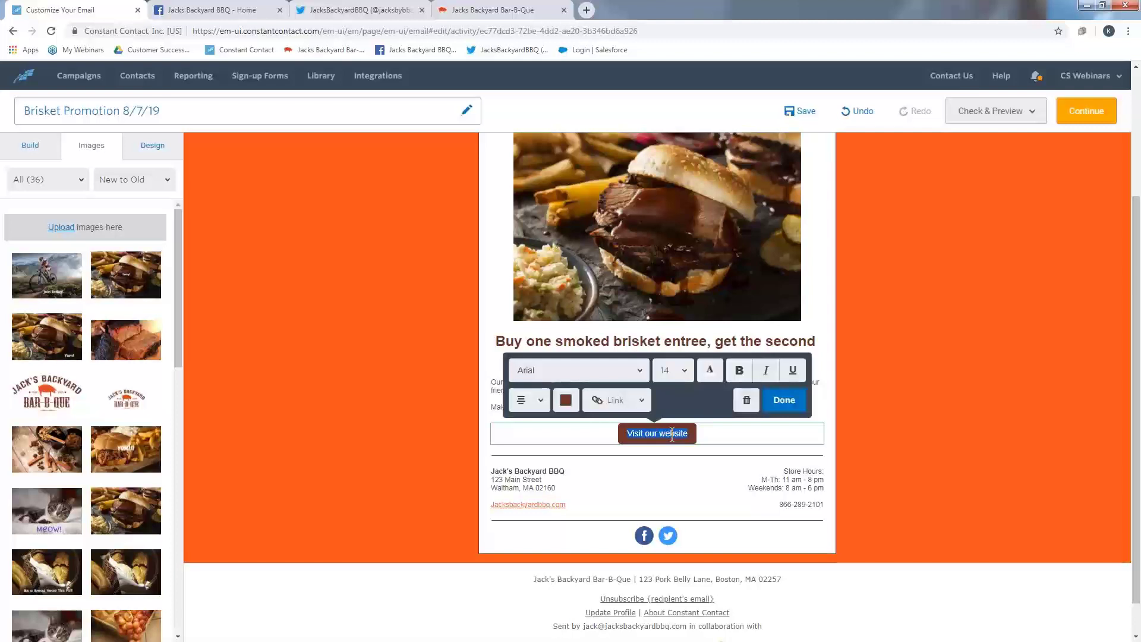
{"action": "type", "text": "Make a R"}
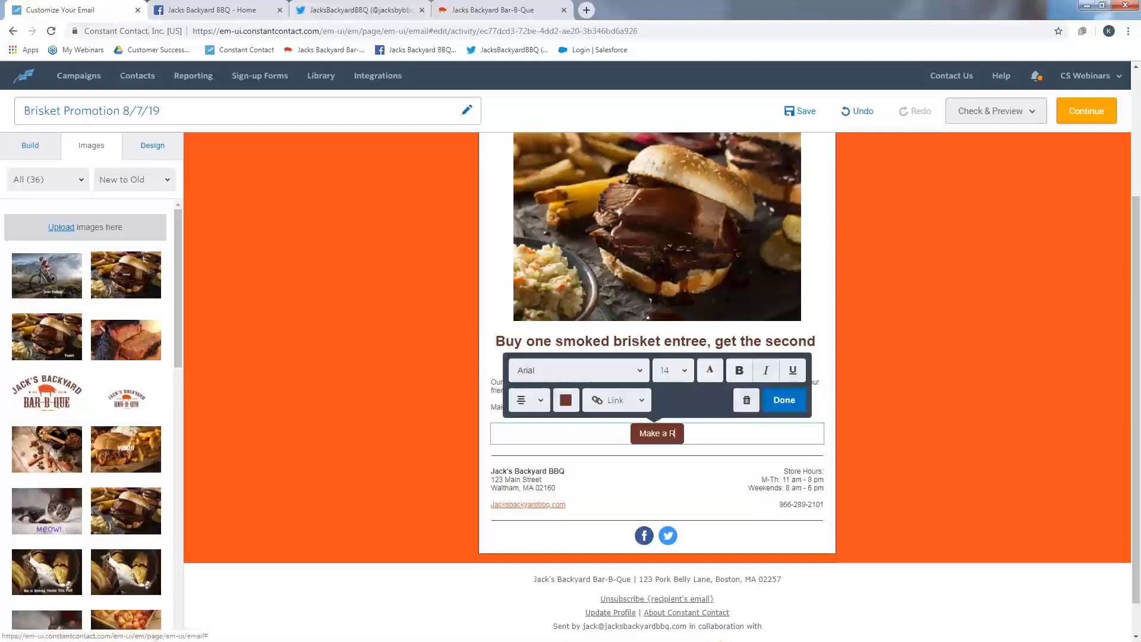
{"action": "type", "text": "eser"}
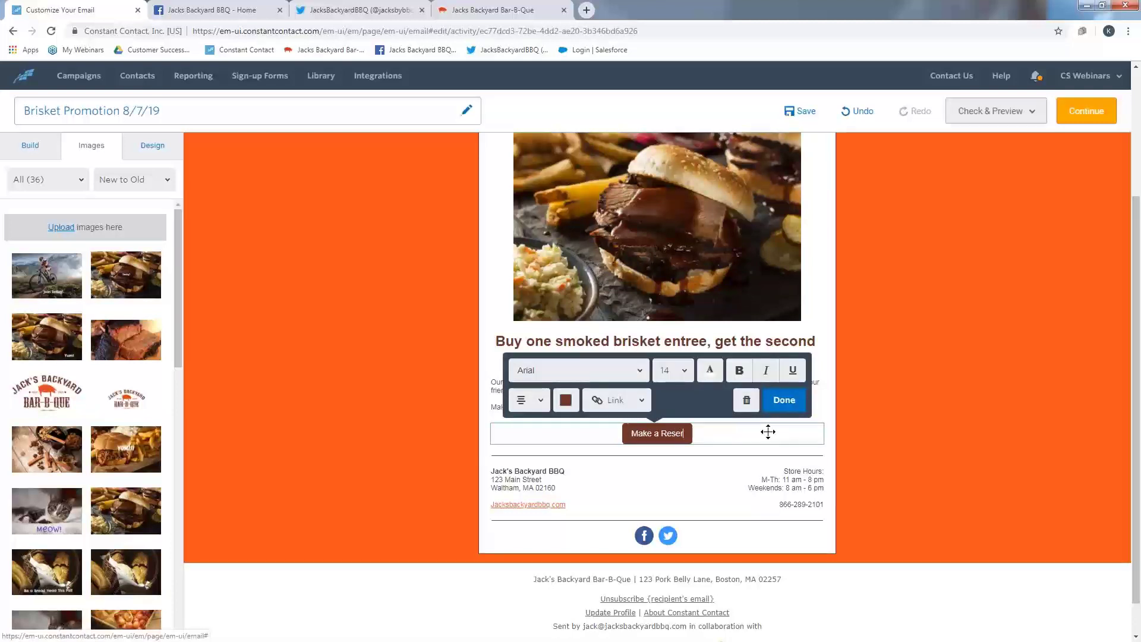
{"action": "type", "text": "v"}
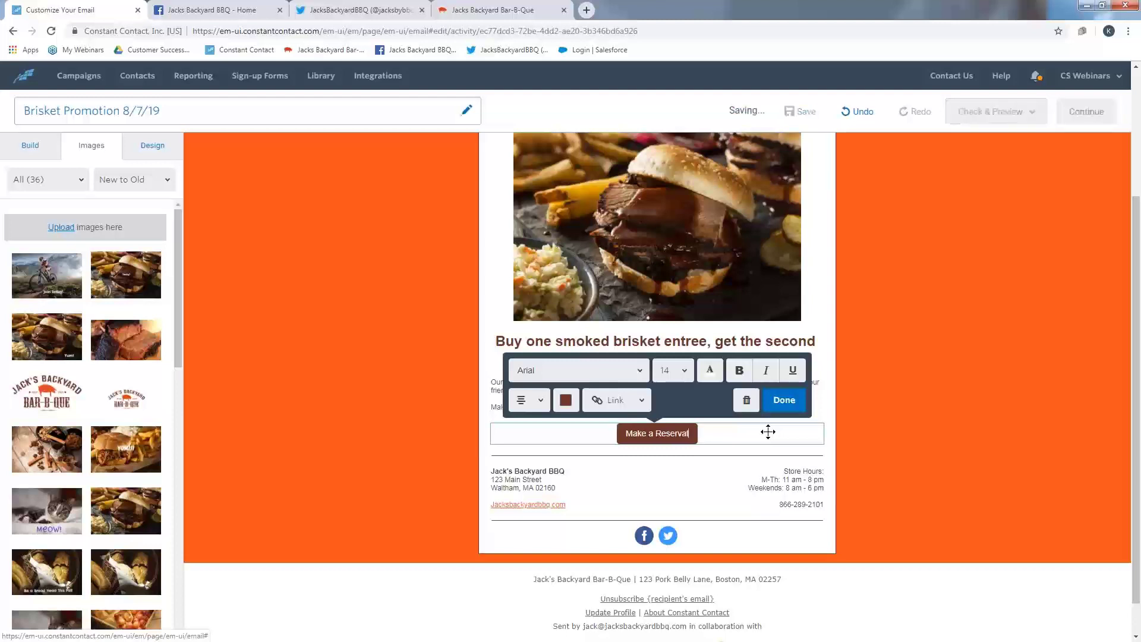
{"action": "type", "text": "ation"}
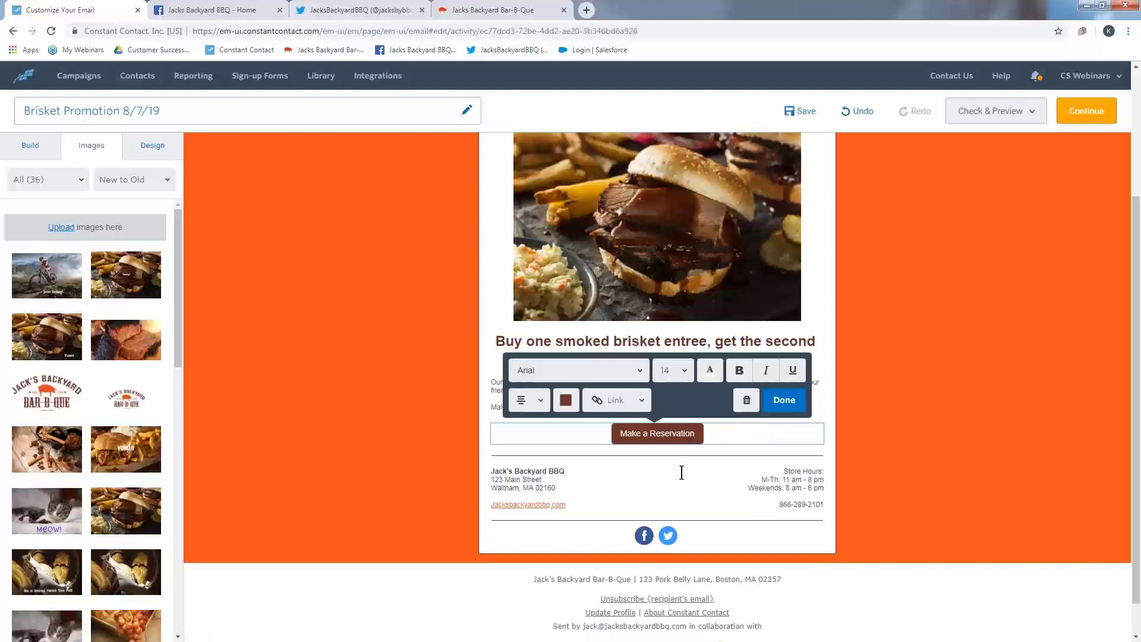
{"action": "left_click", "coordinate": [635, 409]}
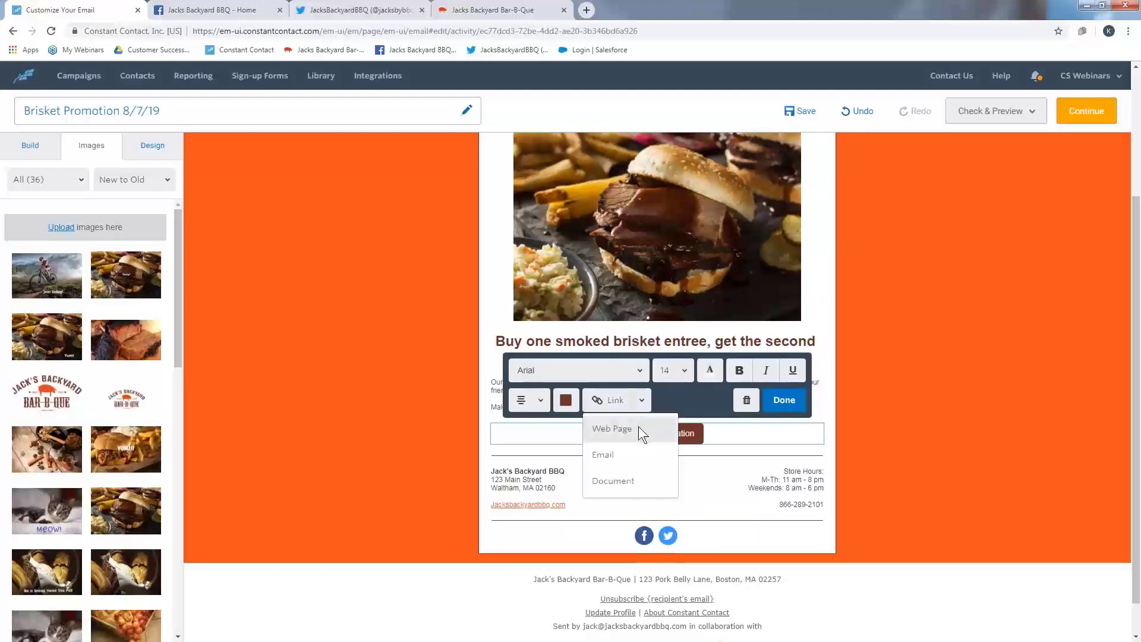
{"action": "left_click", "coordinate": [638, 426]}
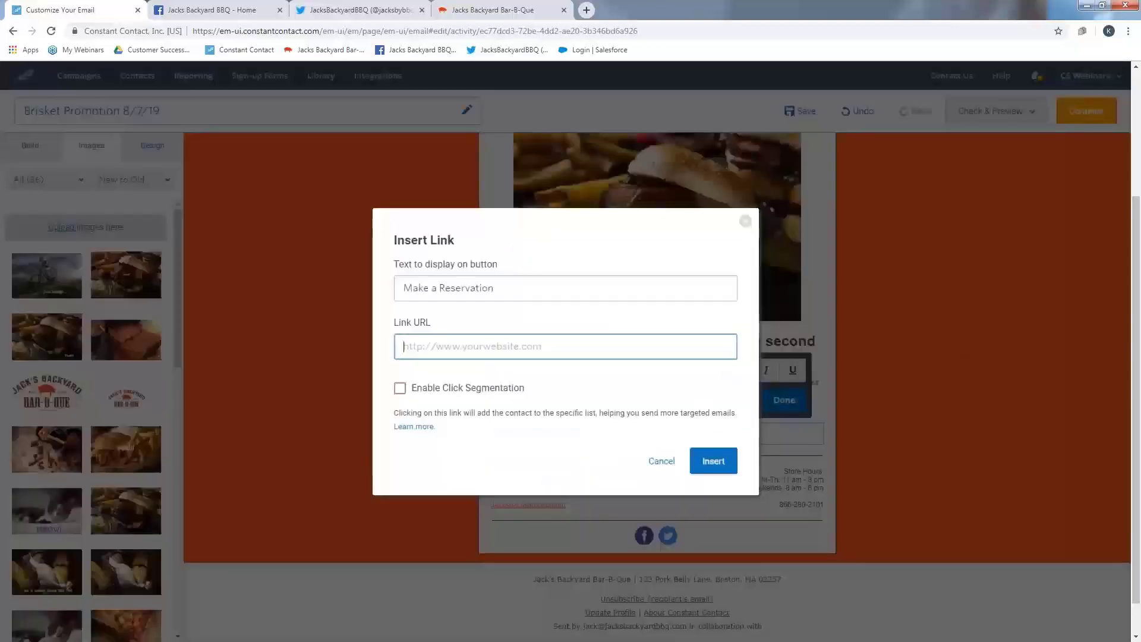
{"action": "left_click", "coordinate": [493, 9]}
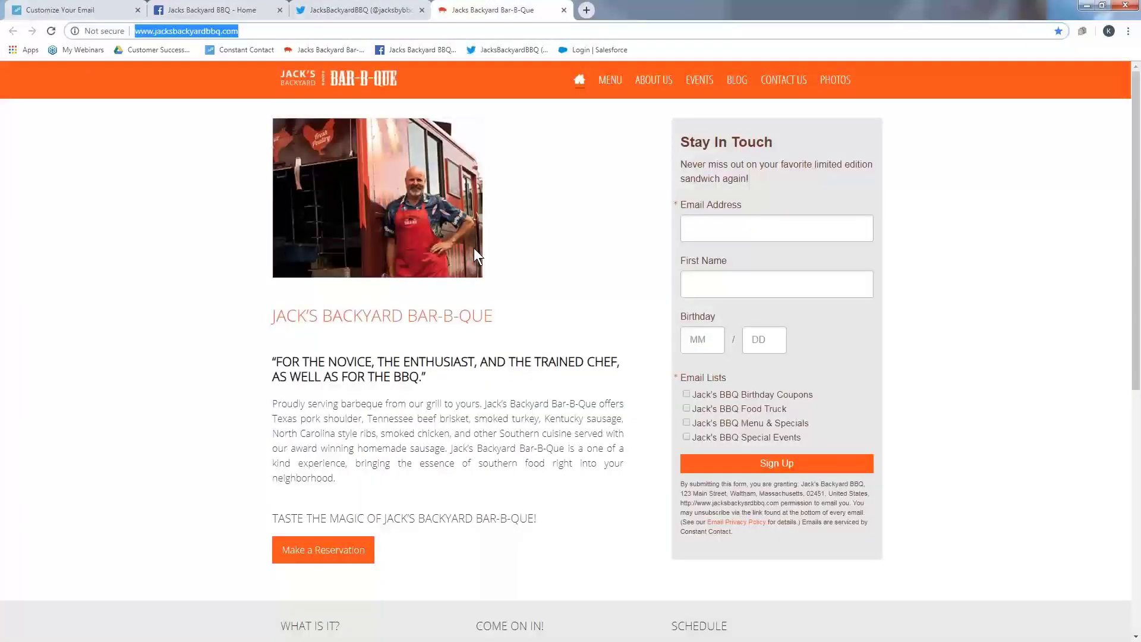
{"action": "right_click", "coordinate": [339, 551]}
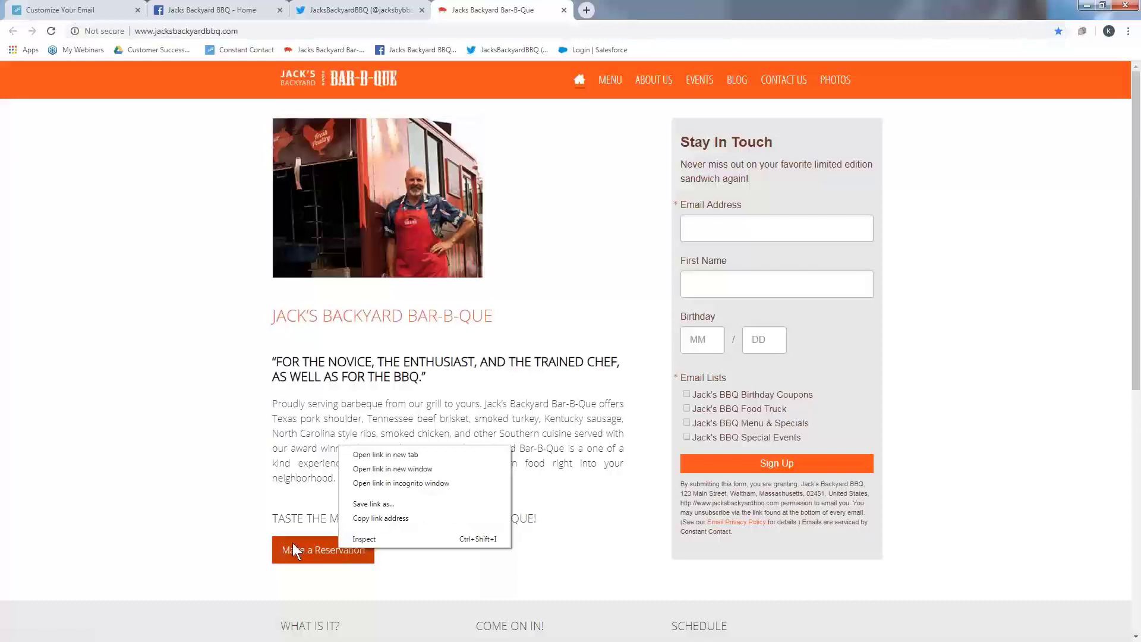
{"action": "left_click", "coordinate": [369, 518]}
{"action": "left_click", "coordinate": [57, 9]}
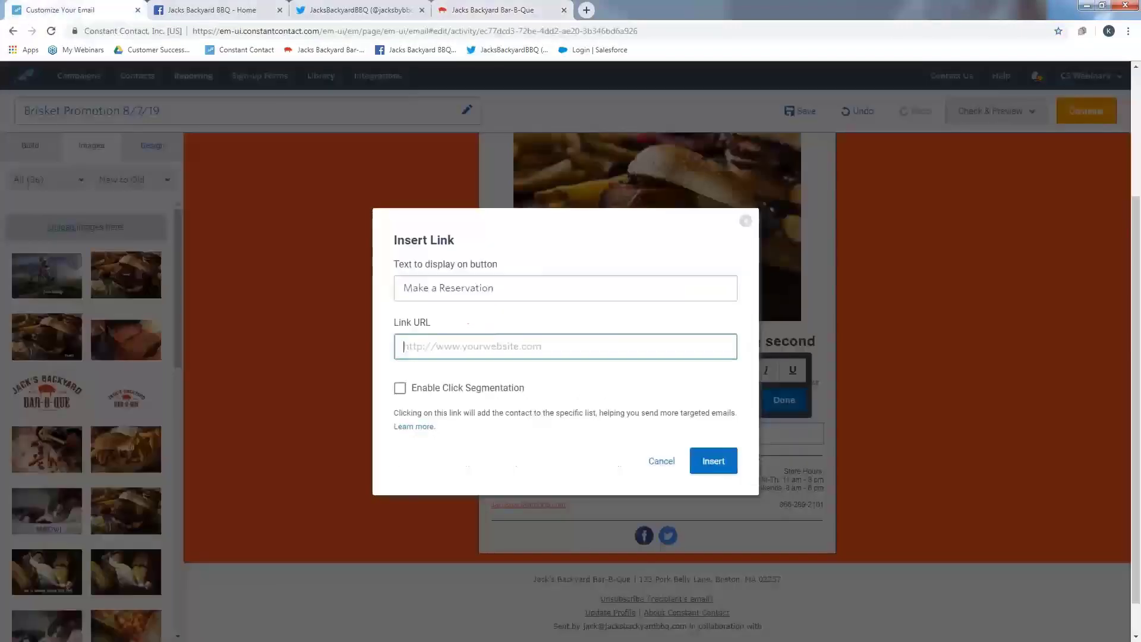
{"action": "right_click", "coordinate": [604, 347]}
{"action": "left_click", "coordinate": [634, 419]}
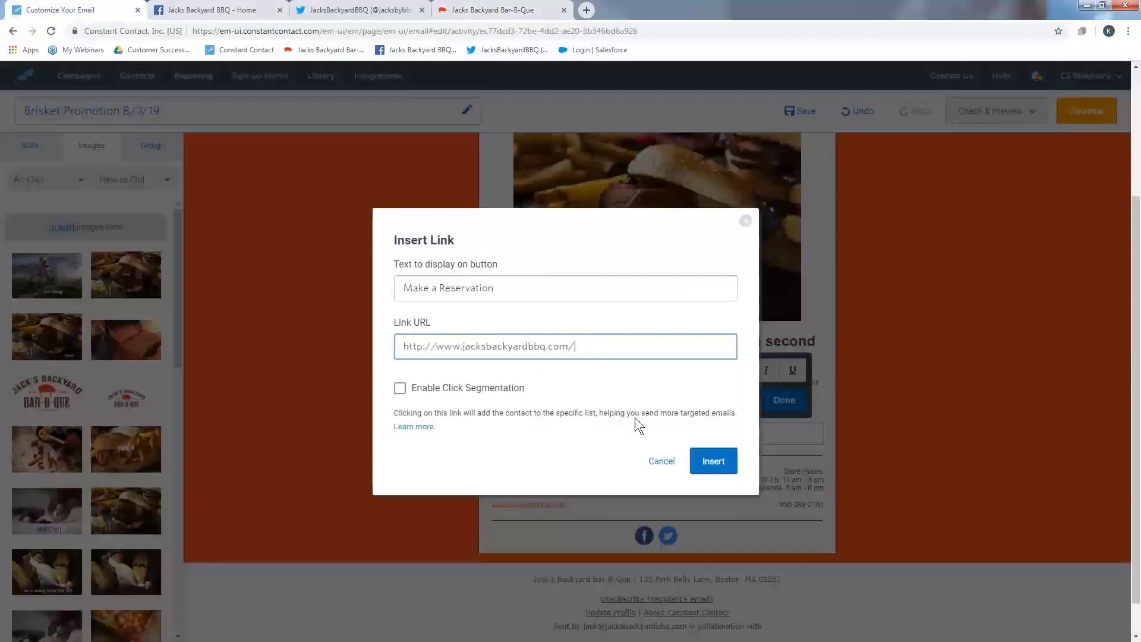
{"action": "left_click", "coordinate": [714, 461]}
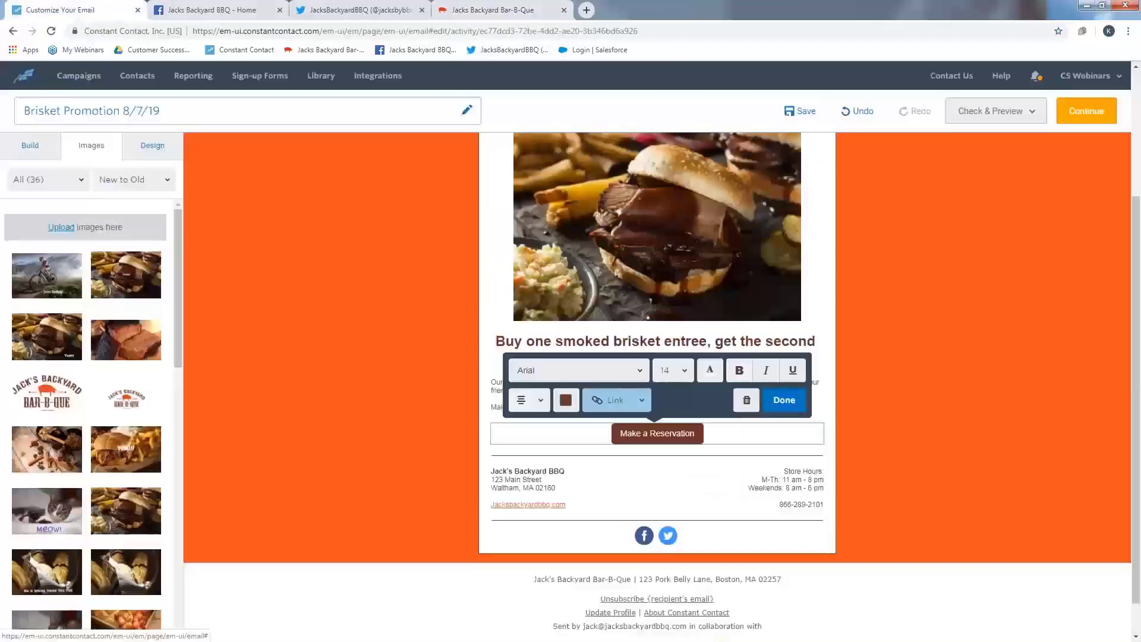
{"action": "left_click", "coordinate": [785, 407]}
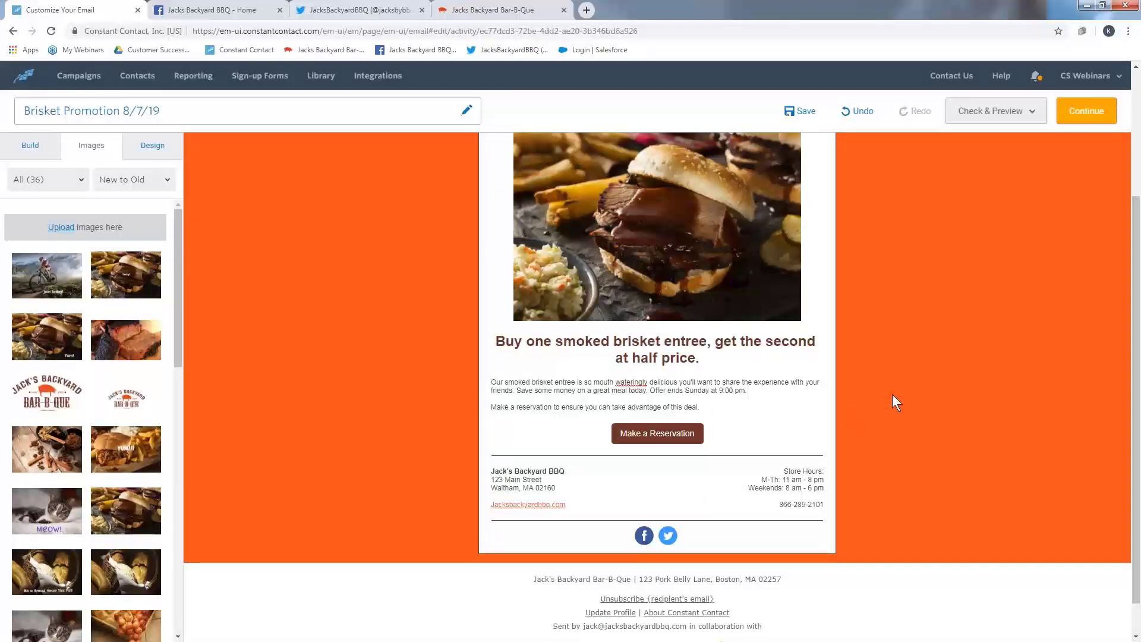
Step: Check the brisket promotion email for errors and close the results
{"action": "left_click", "coordinate": [985, 113]}
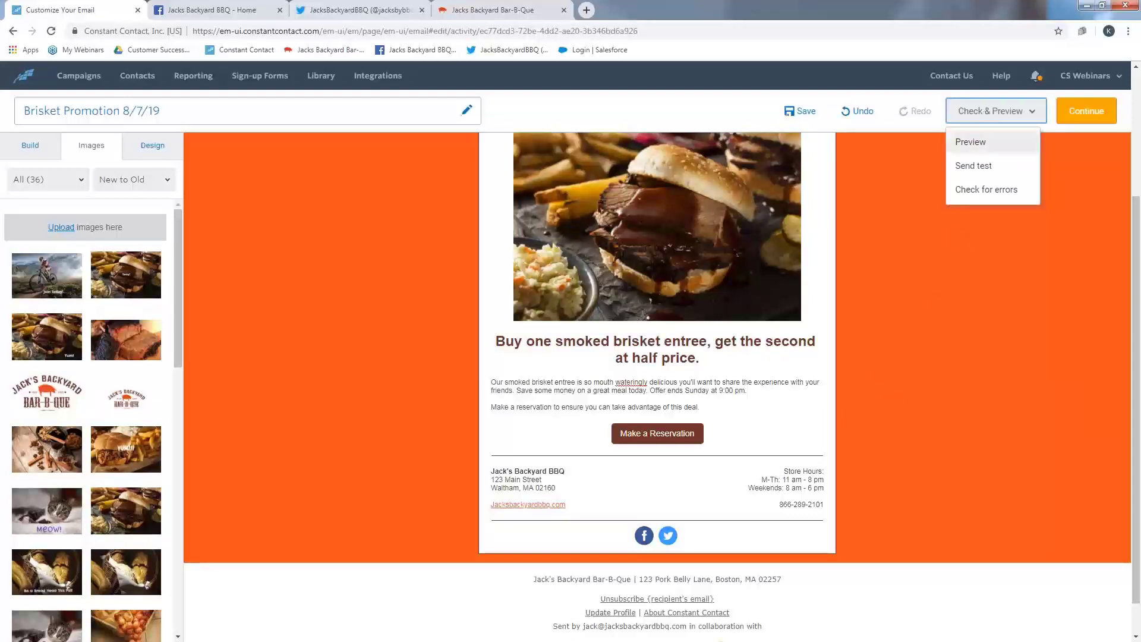
{"action": "left_click", "coordinate": [1019, 198]}
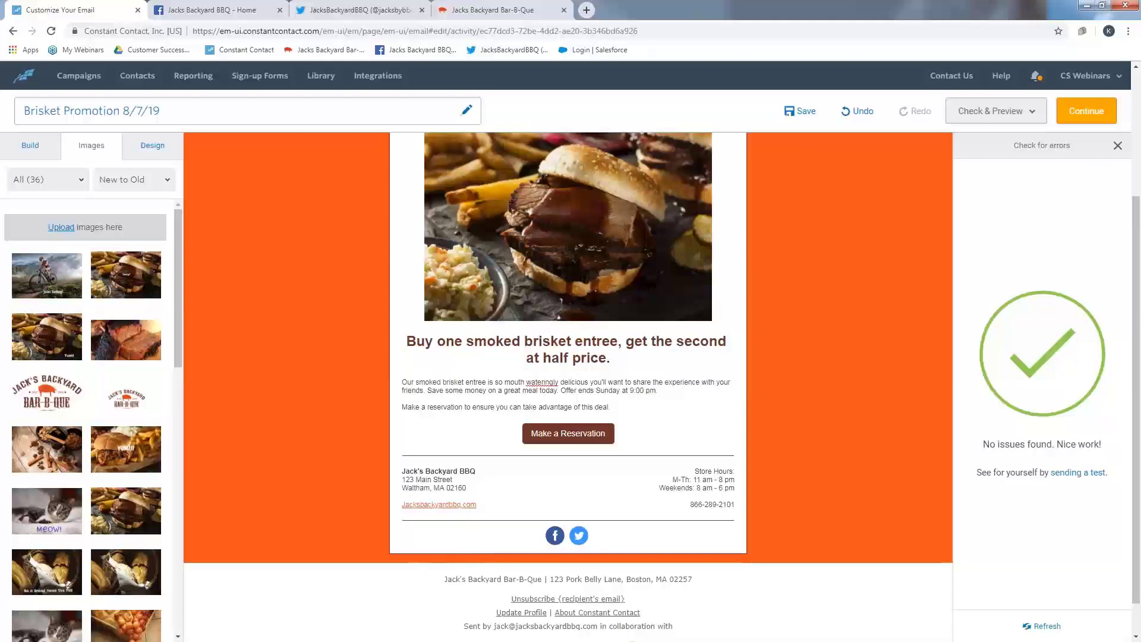
{"action": "left_click", "coordinate": [1117, 147]}
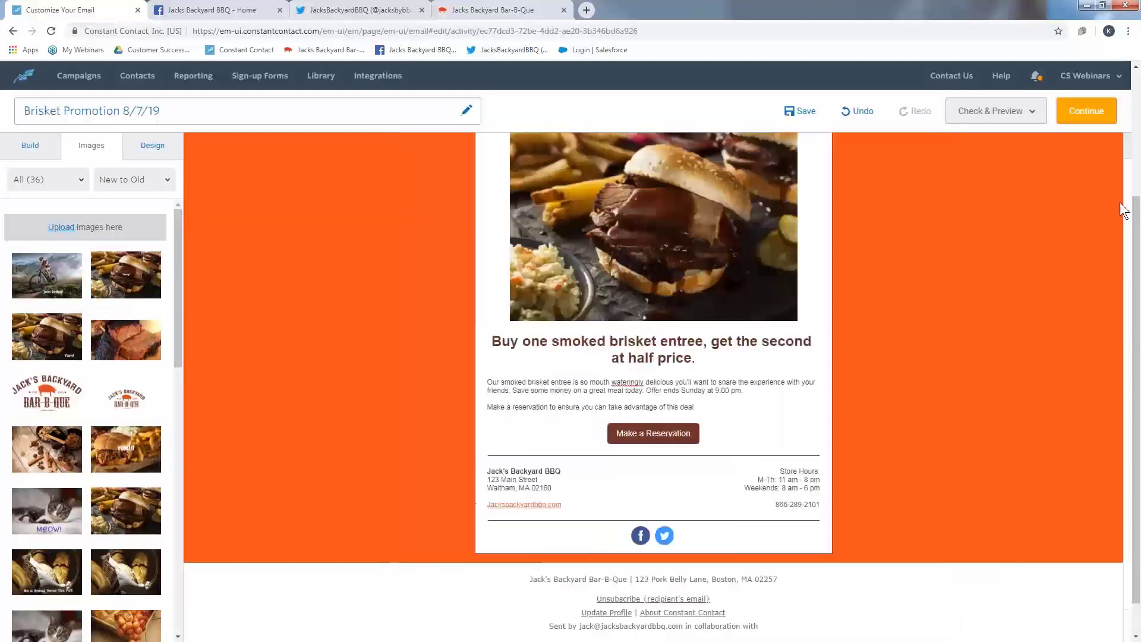
Step: Preview the email in the desktop view and test the Make a Reservation button's link, closing the page it opens
{"action": "left_click", "coordinate": [1003, 119]}
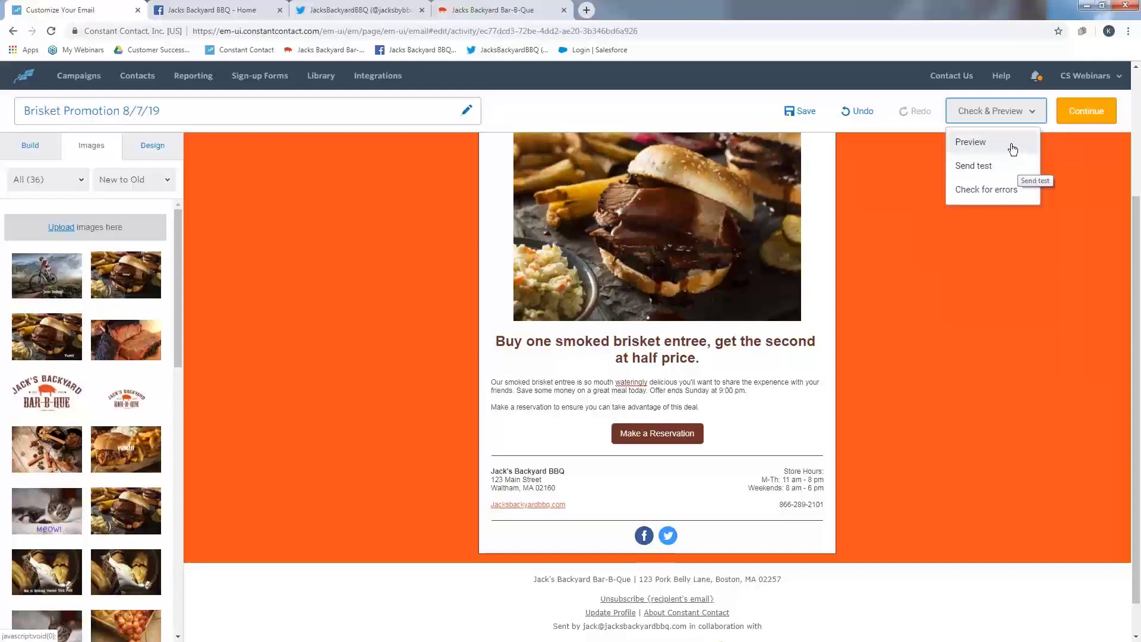
{"action": "left_click", "coordinate": [1010, 144]}
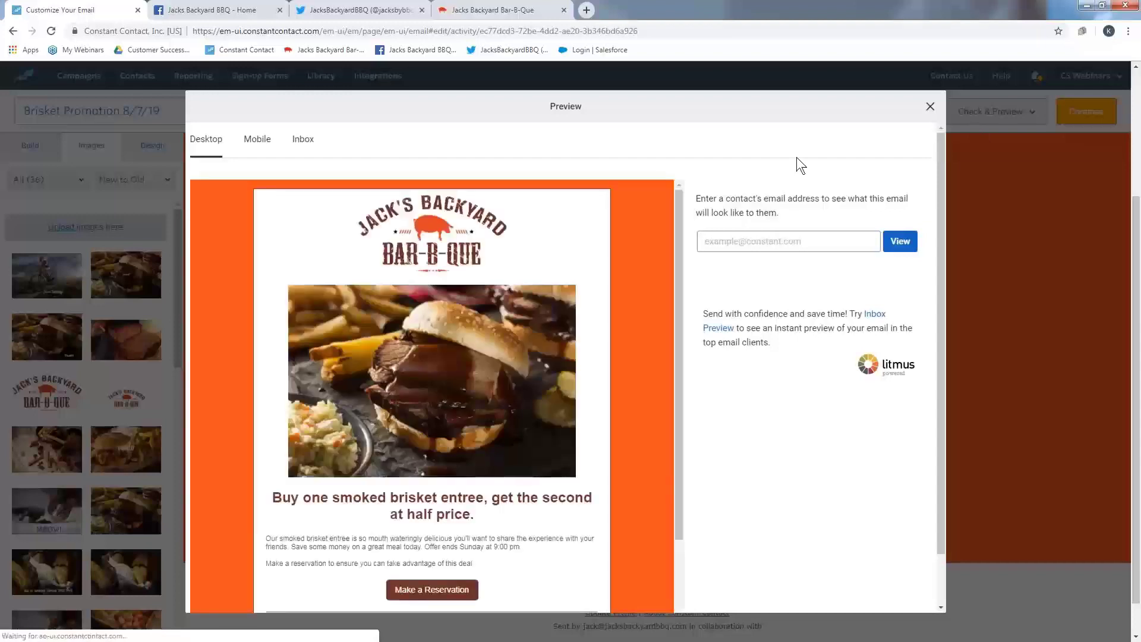
{"action": "left_click", "coordinate": [430, 595]}
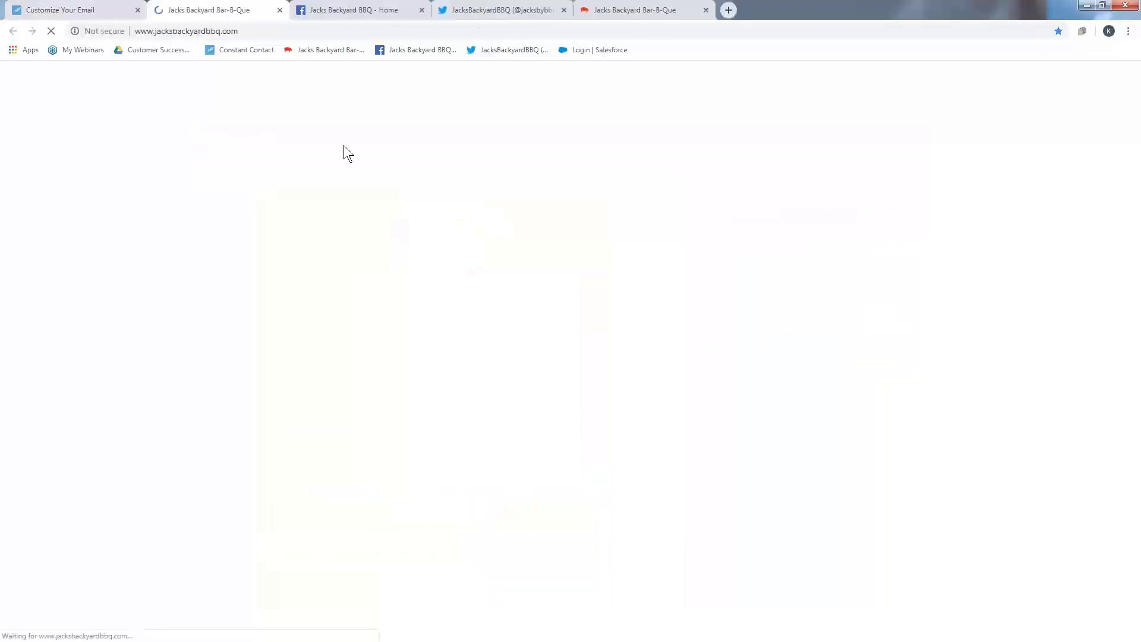
{"action": "left_click", "coordinate": [279, 10]}
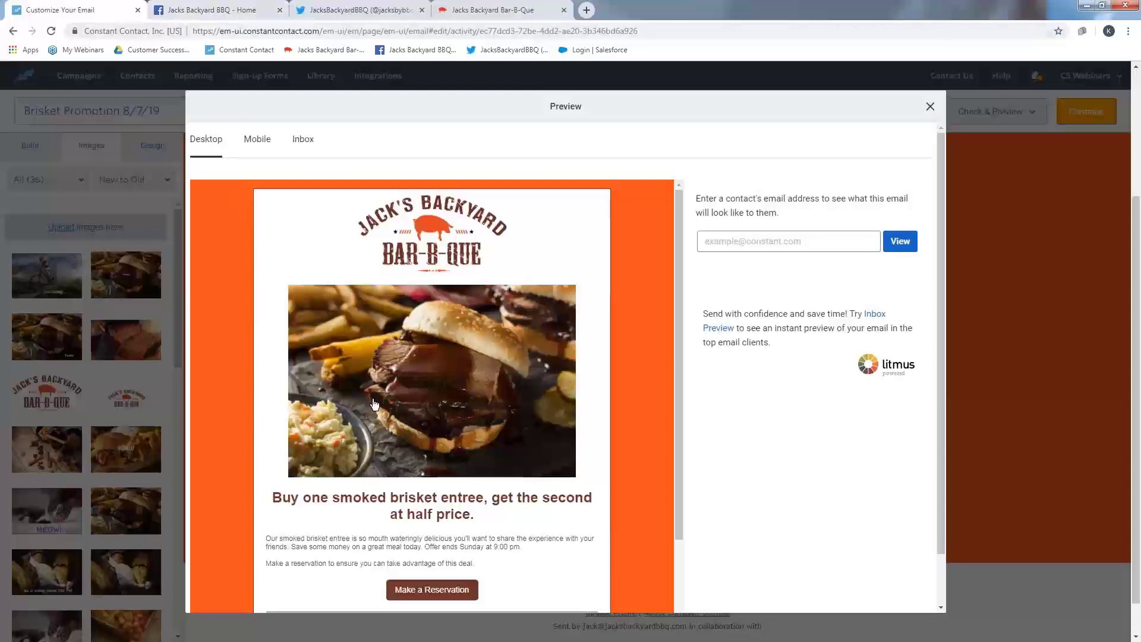
Step: Review the rest of the brisket email in the desktop preview, compare it with the mobile preview, and close the preview
{"action": "scroll", "coordinate": [243, 208], "scroll_direction": "down", "scroll_amount": 3}
{"action": "scroll", "coordinate": [378, 366], "scroll_direction": "down", "scroll_amount": 1}
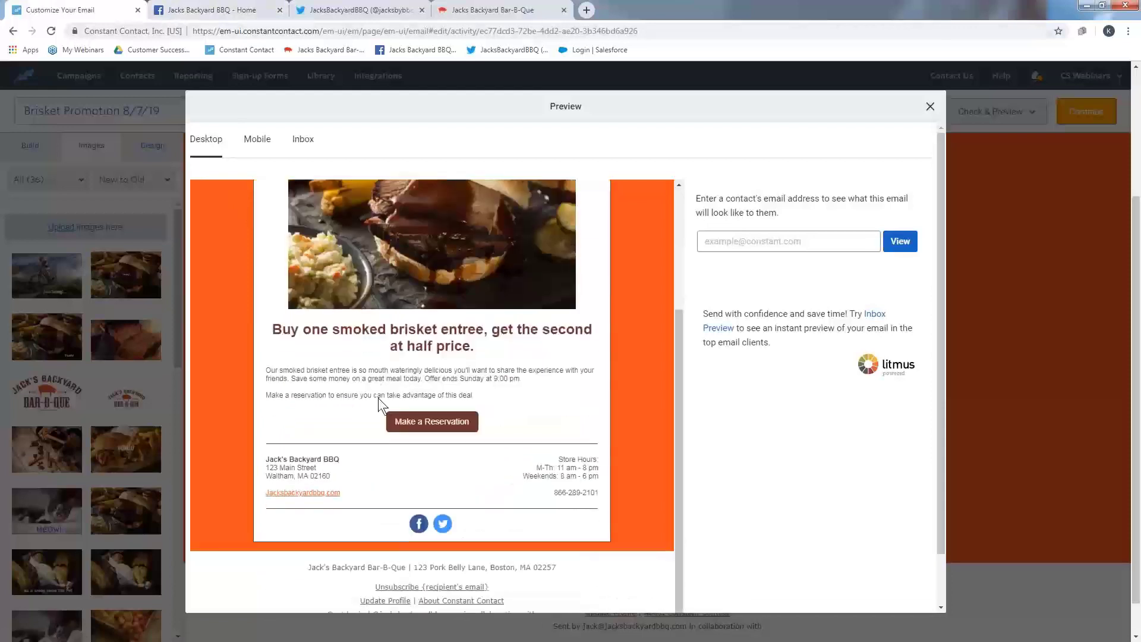
{"action": "left_click", "coordinate": [258, 142]}
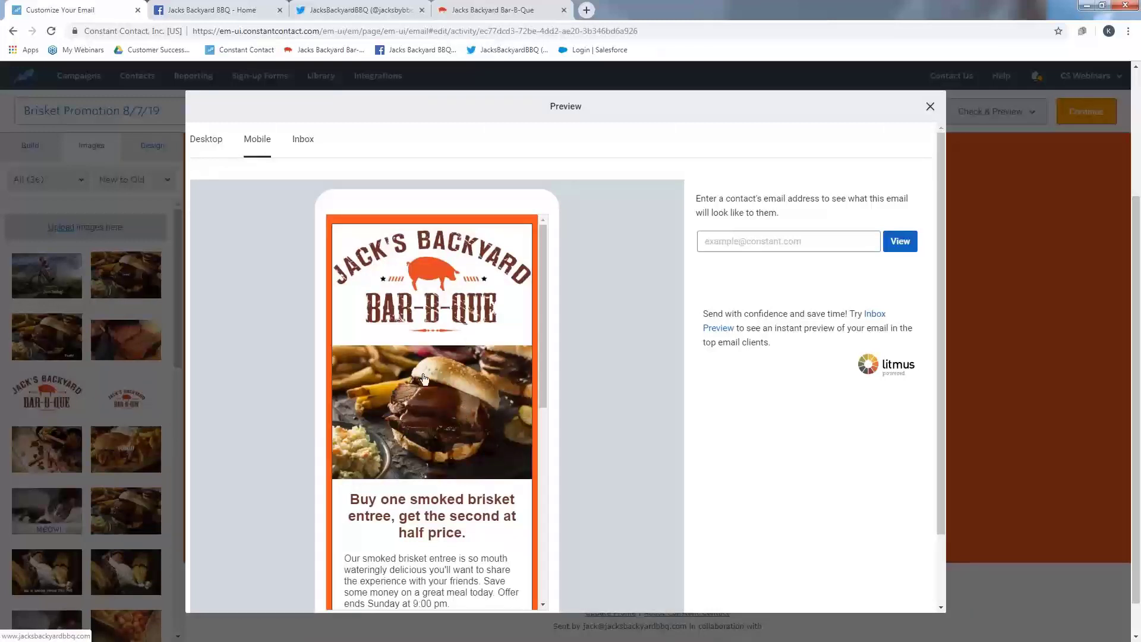
{"action": "left_click", "coordinate": [207, 139]}
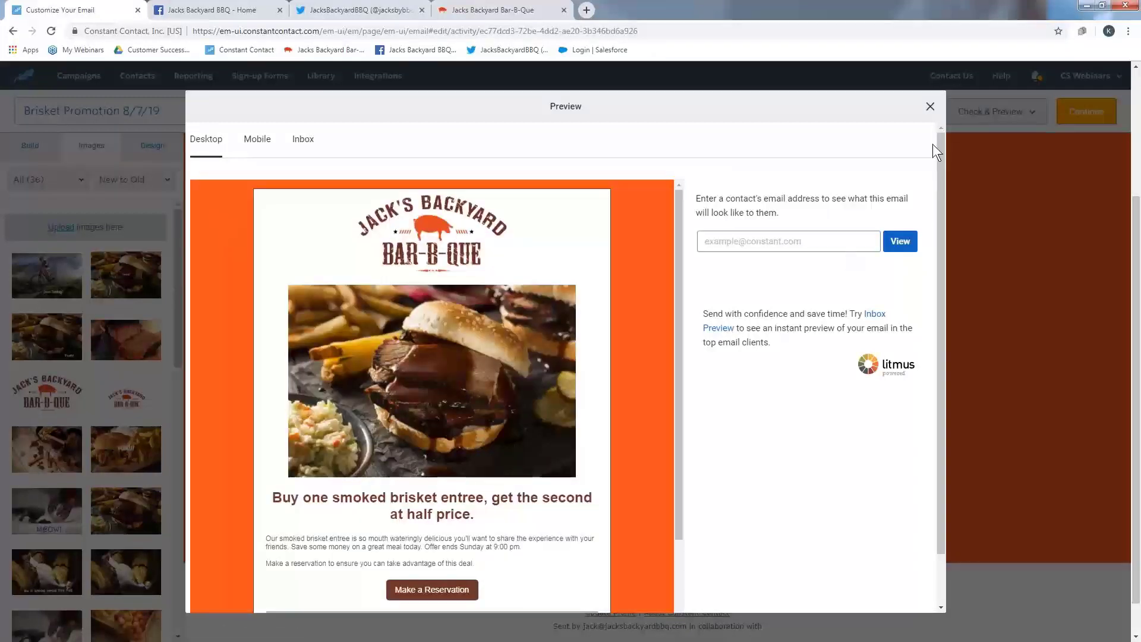
{"action": "left_click", "coordinate": [930, 105]}
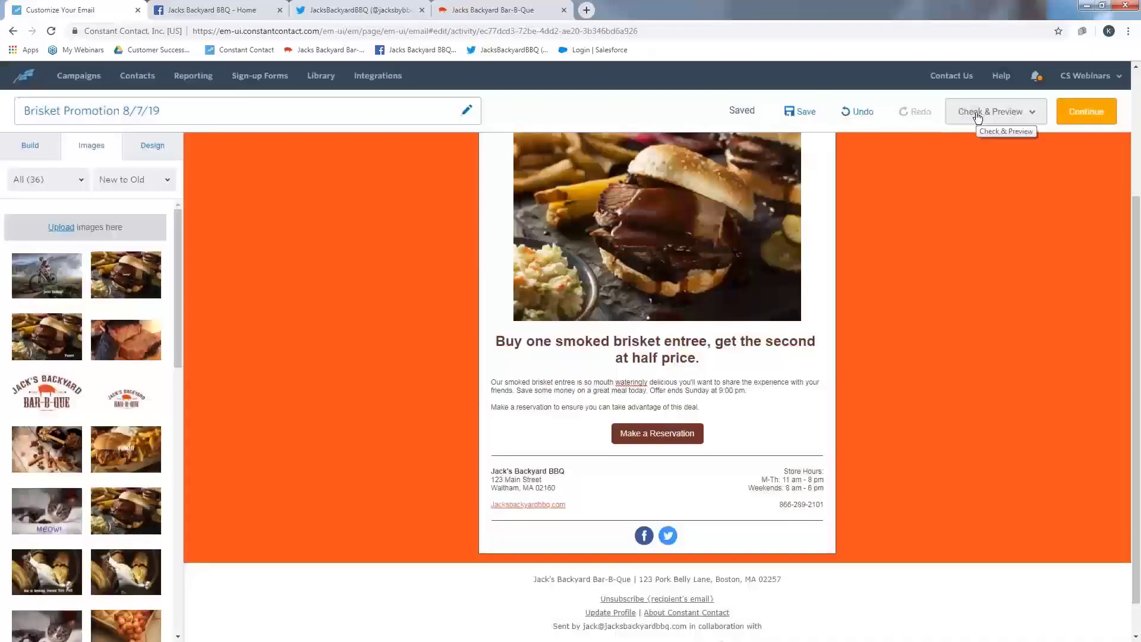
Step: Draft a test send of the email with the personal note "Please check for errors" and close the preview without sending
{"action": "left_click", "coordinate": [977, 117]}
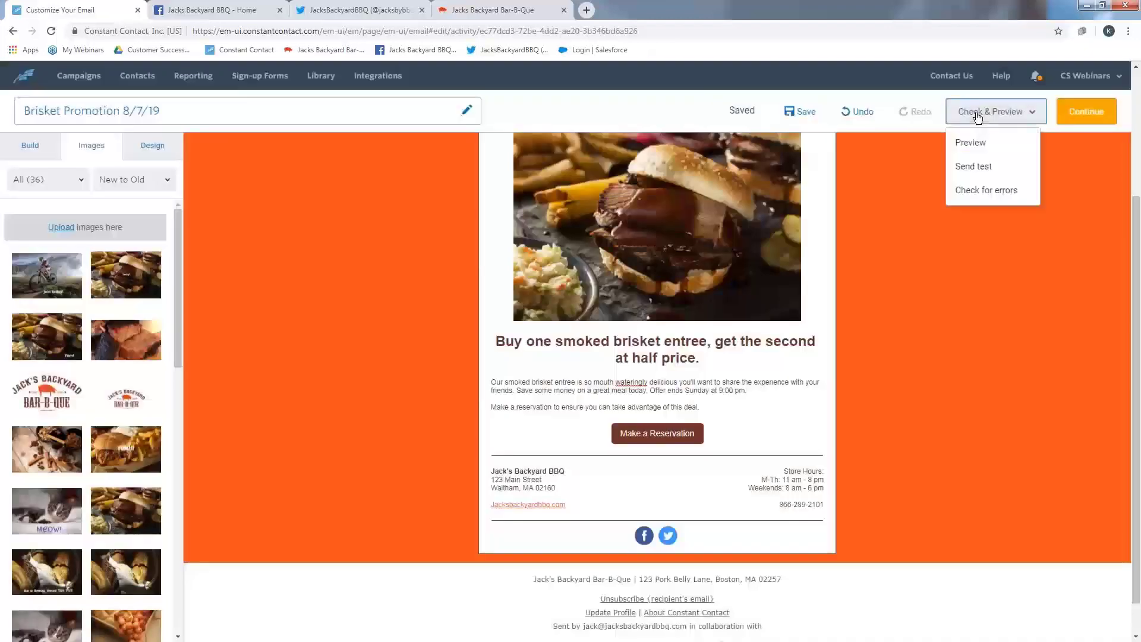
{"action": "left_click", "coordinate": [1002, 165]}
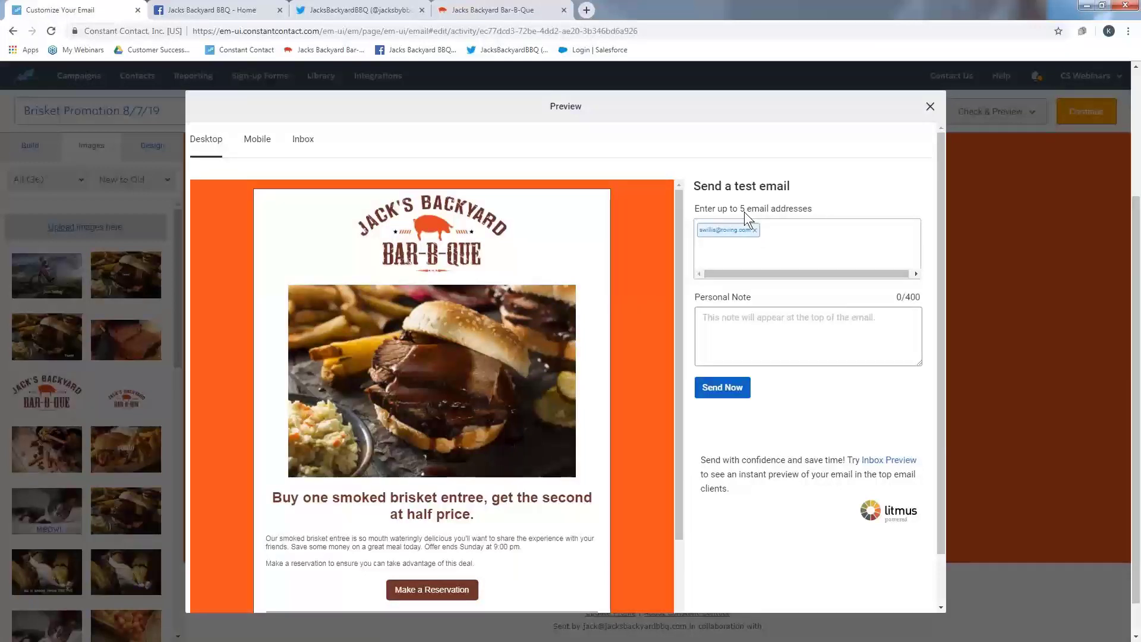
{"action": "left_click", "coordinate": [761, 324]}
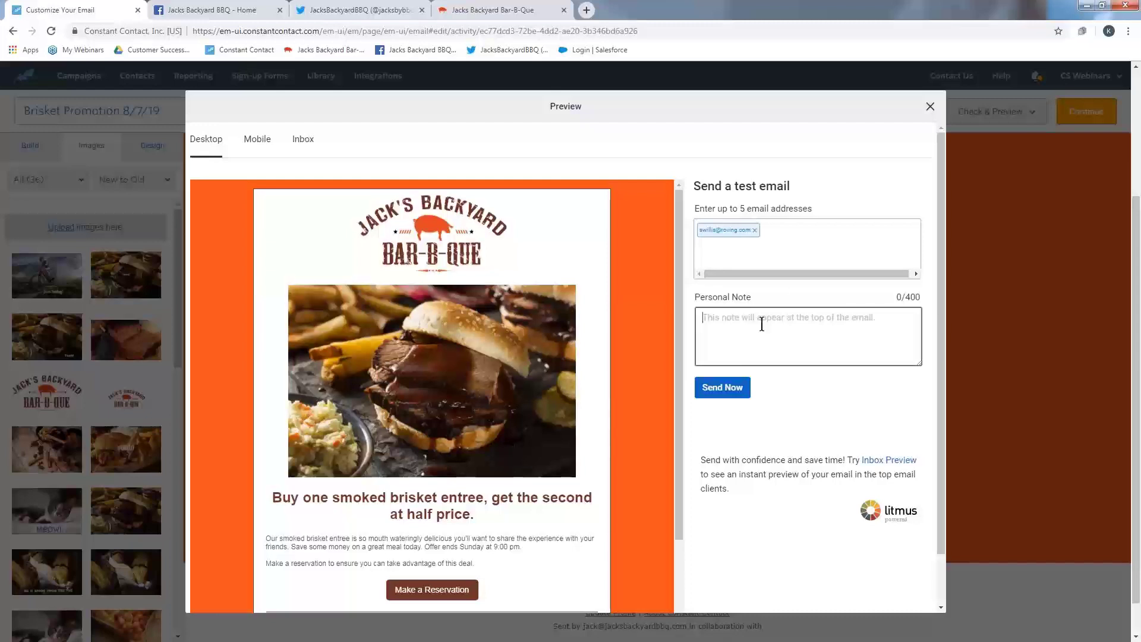
{"action": "type", "text": "Please check"}
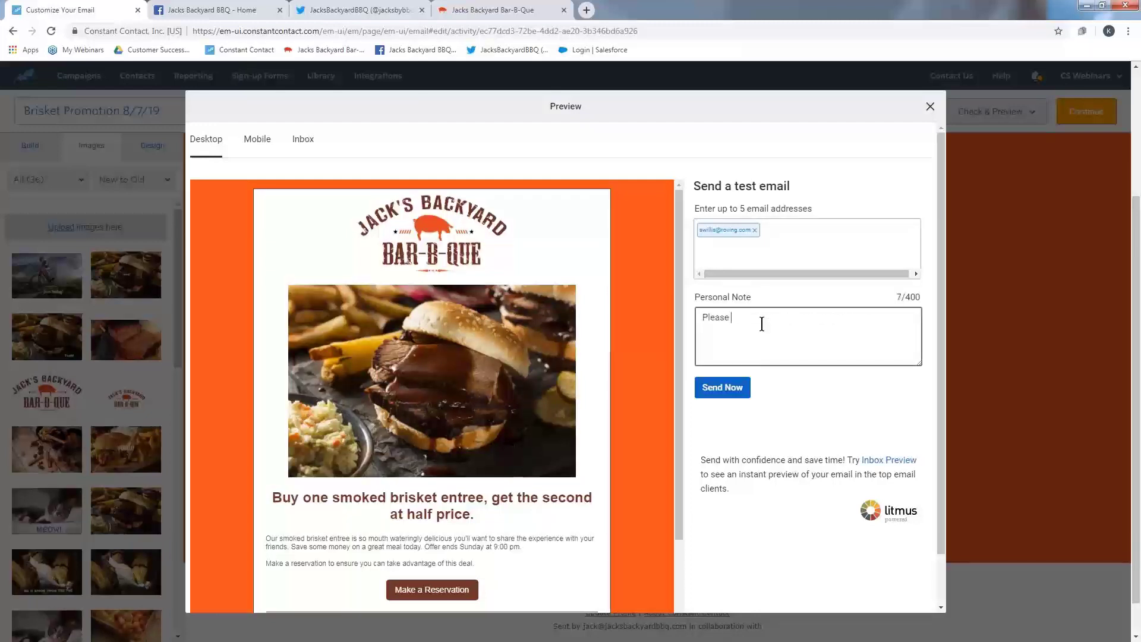
{"action": "type", "text": " for errors"}
{"action": "left_click", "coordinate": [931, 110]}
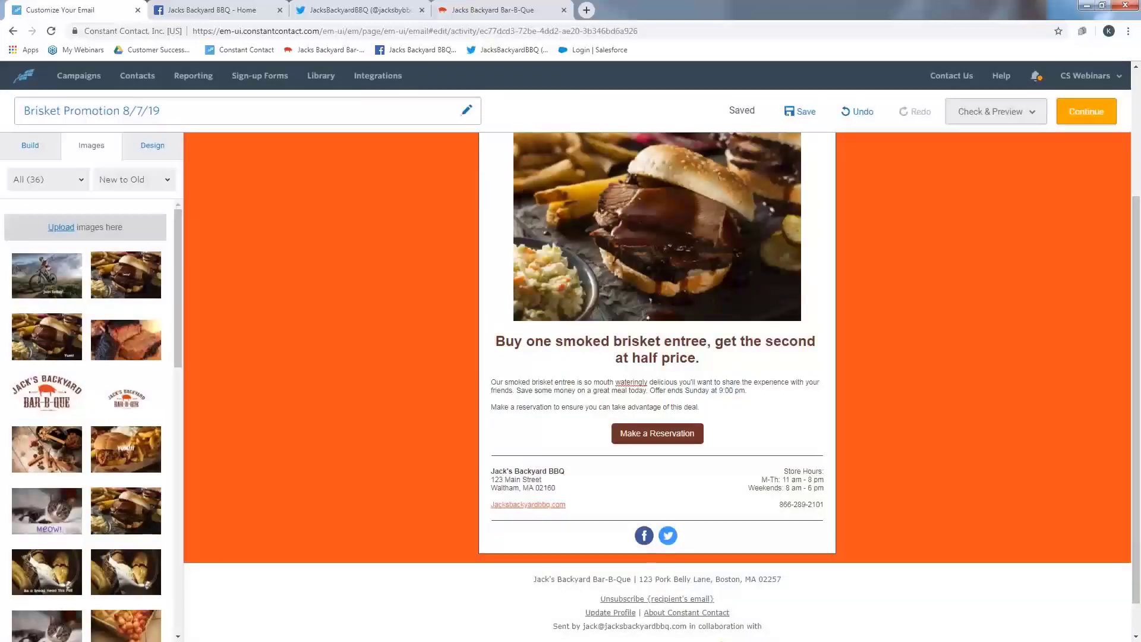
Step: Continue to the email's scheduling page and choose the Specials email list as recipients
{"action": "left_click", "coordinate": [1085, 121]}
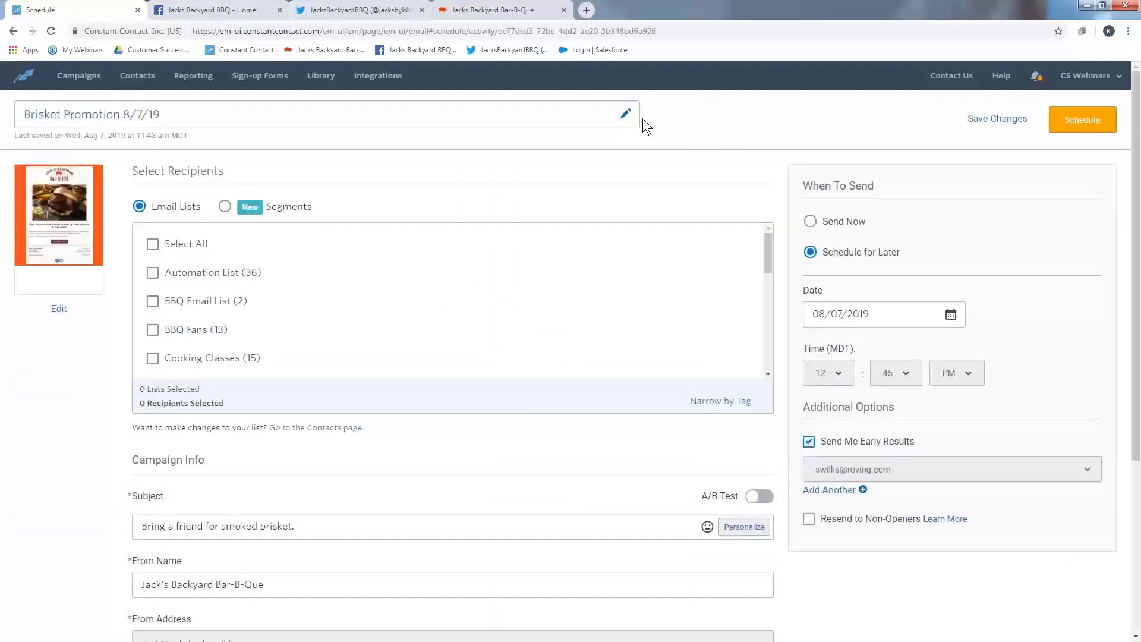
{"action": "scroll", "coordinate": [330, 298], "scroll_direction": "down", "scroll_amount": 3}
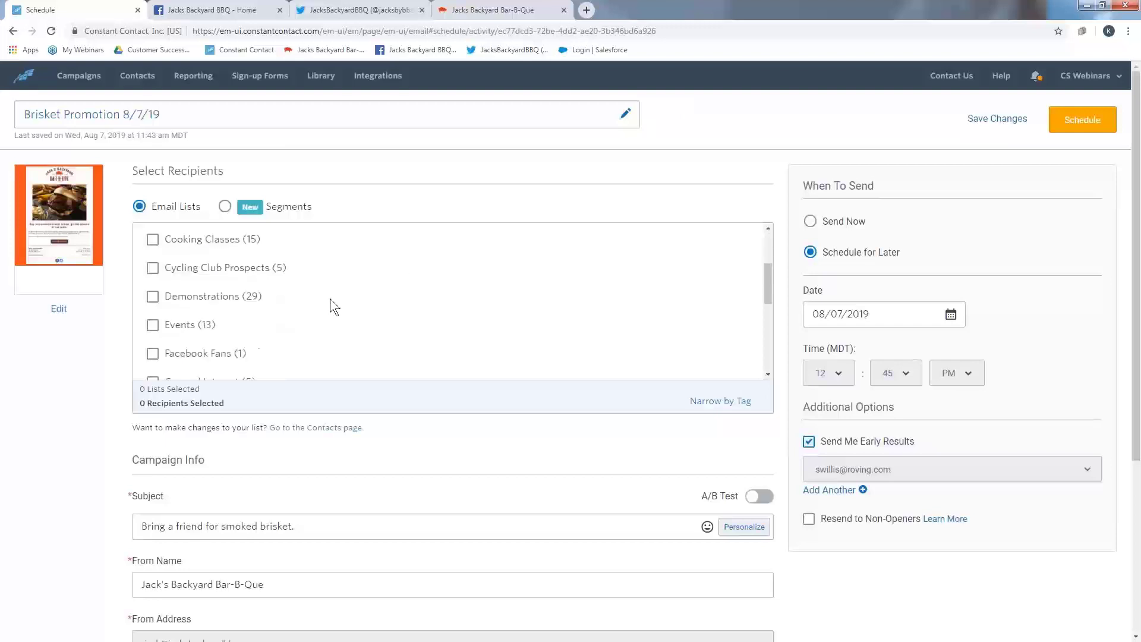
{"action": "scroll", "coordinate": [331, 299], "scroll_direction": "down", "scroll_amount": 5}
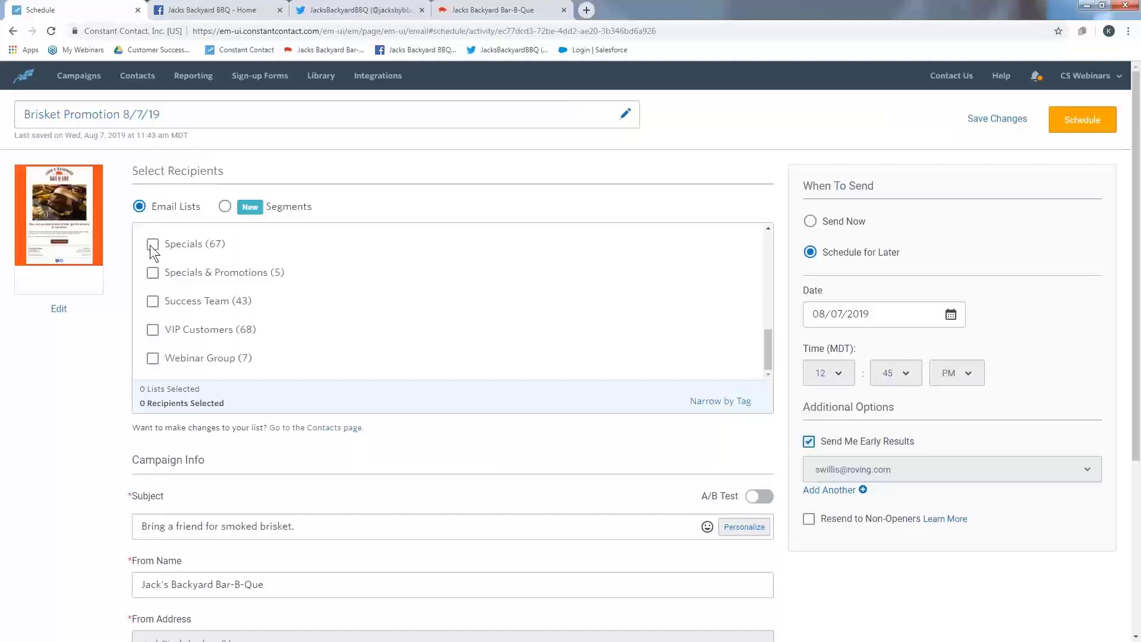
{"action": "left_click", "coordinate": [151, 244]}
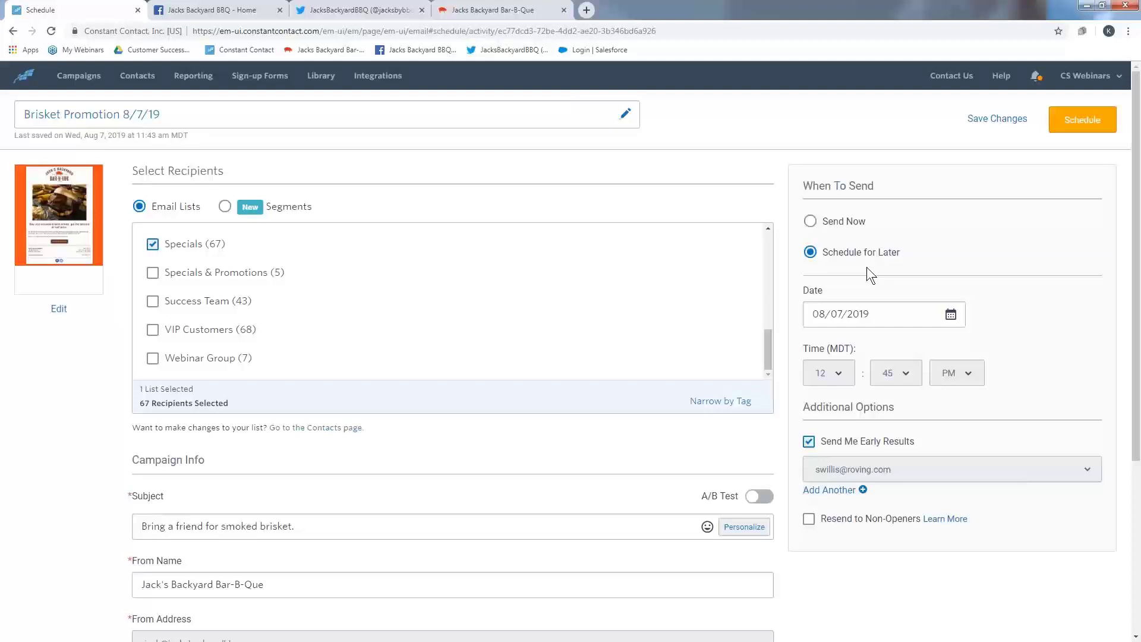
Step: Search the help for "best time to send" and open the article "Find the Best Time to Send an Email" in a new tab
{"action": "left_click", "coordinate": [1009, 86]}
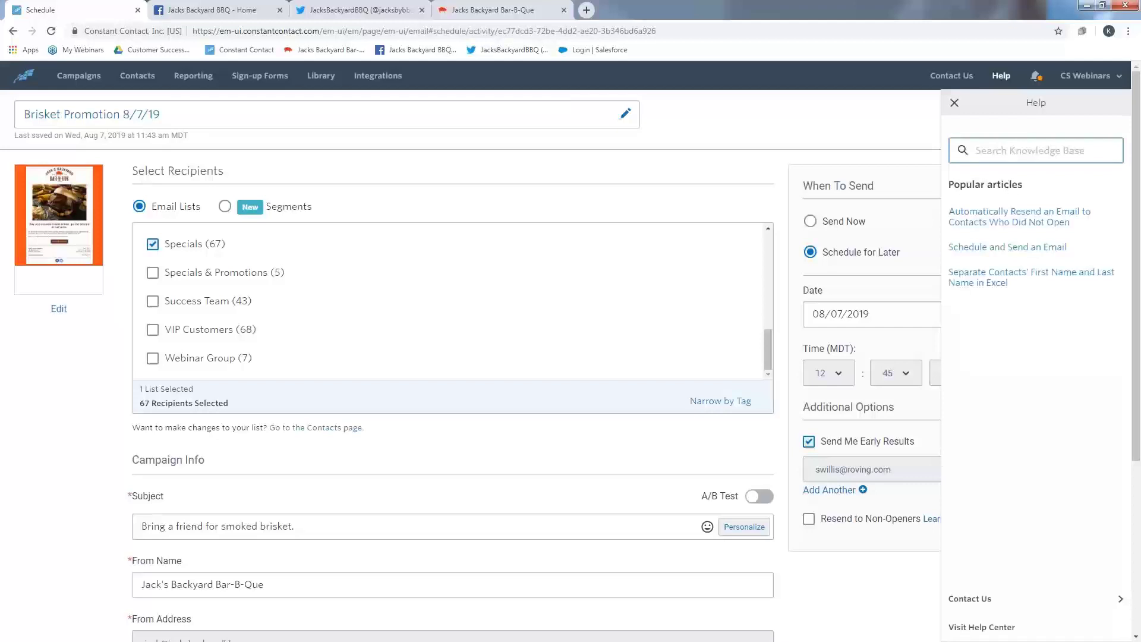
{"action": "type", "text": "best ti"}
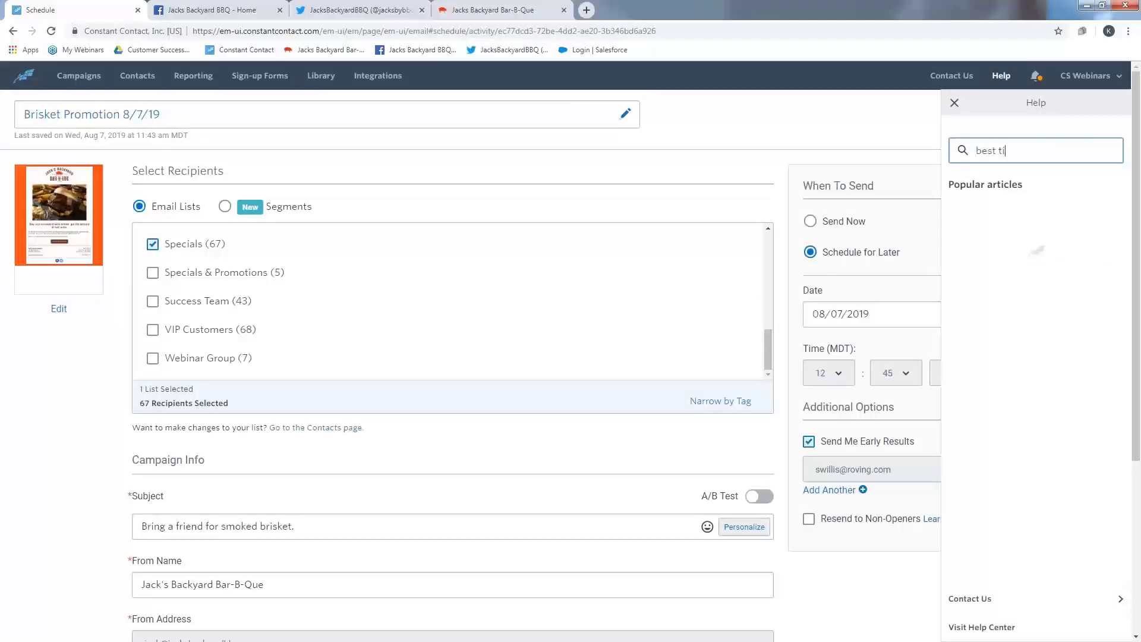
{"action": "type", "text": "me to send"}
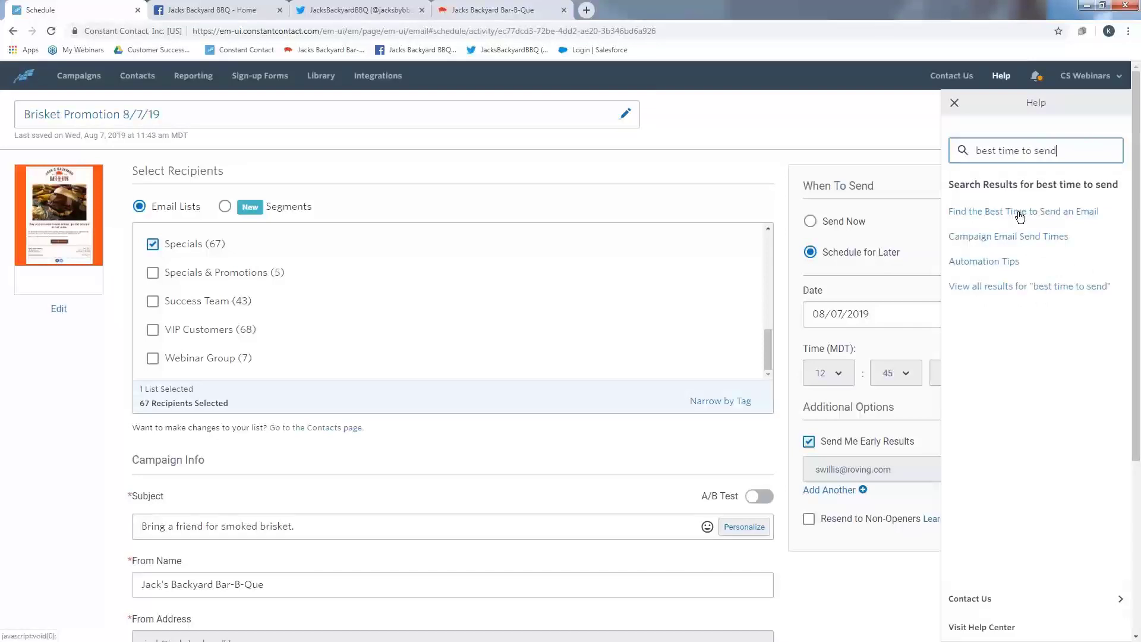
{"action": "left_click", "coordinate": [1019, 213]}
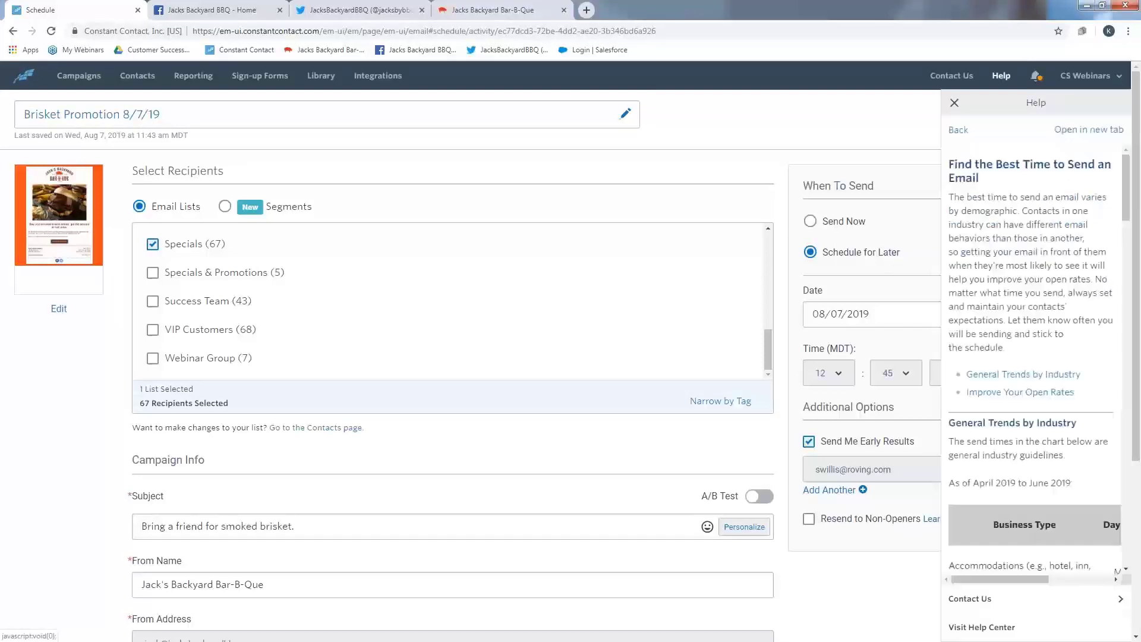
{"action": "left_click", "coordinate": [1089, 129]}
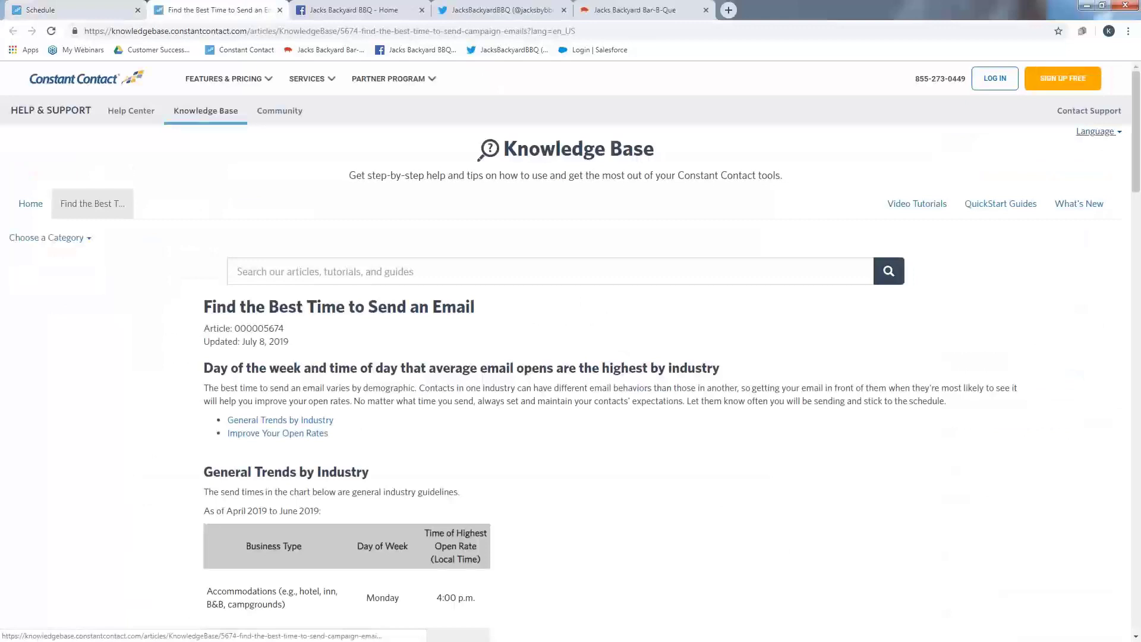
Step: Look up the best send day and time for restaurants in the article's industry table, return to the scheduling page and close the help
{"action": "scroll", "coordinate": [657, 401], "scroll_direction": "down", "scroll_amount": 5}
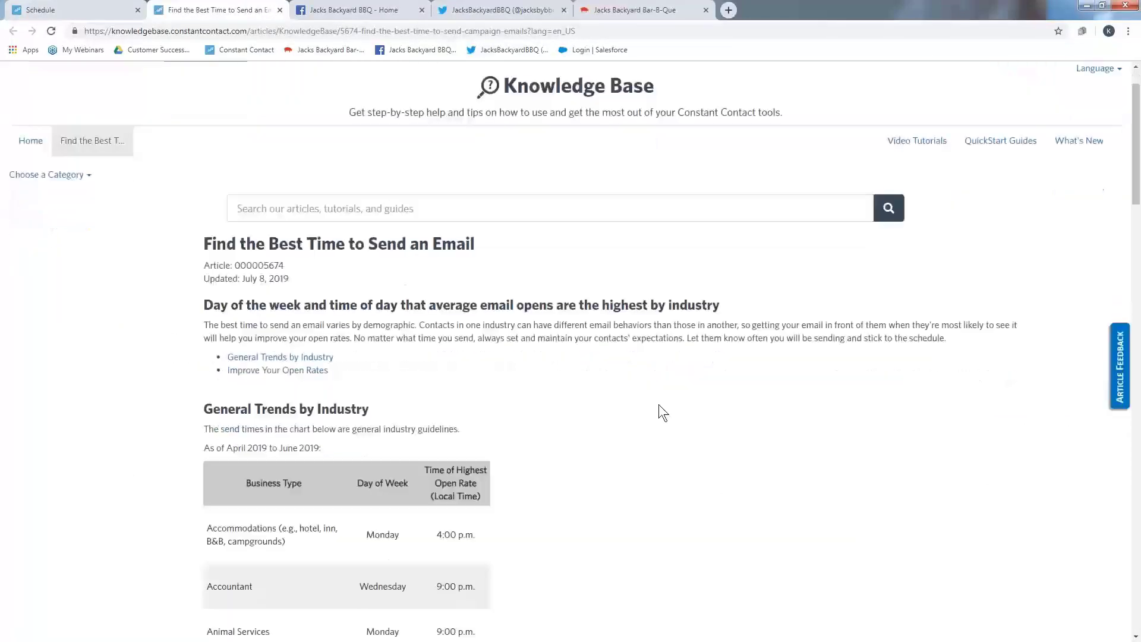
{"action": "scroll", "coordinate": [650, 396], "scroll_direction": "down", "scroll_amount": 10}
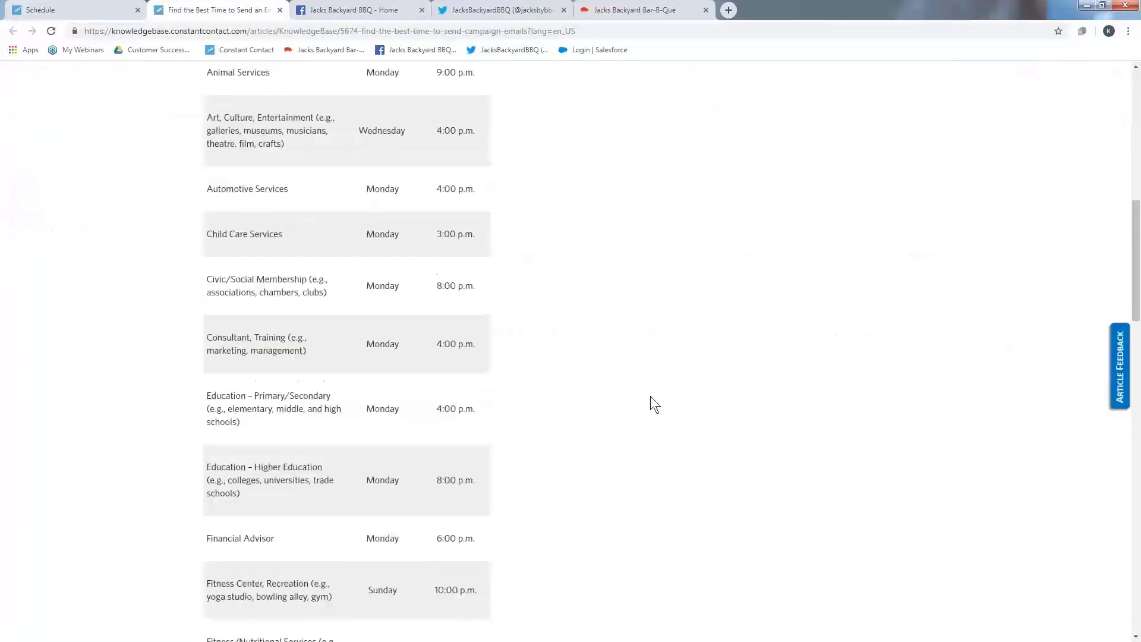
{"action": "scroll", "coordinate": [650, 394], "scroll_direction": "down", "scroll_amount": 12}
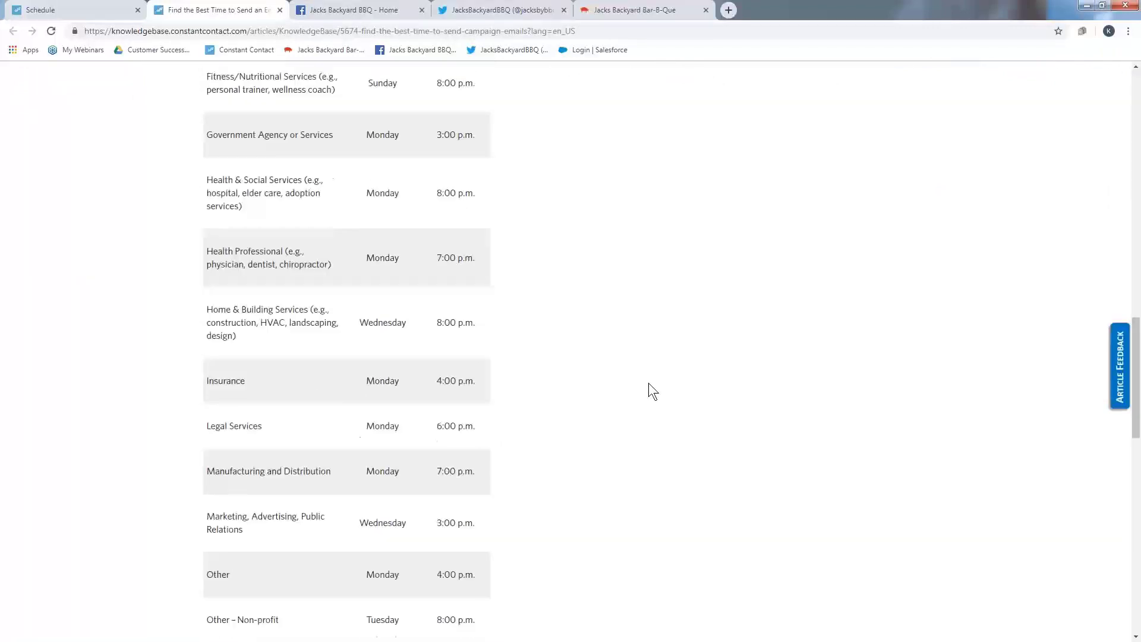
{"action": "scroll", "coordinate": [648, 383], "scroll_direction": "down", "scroll_amount": 4}
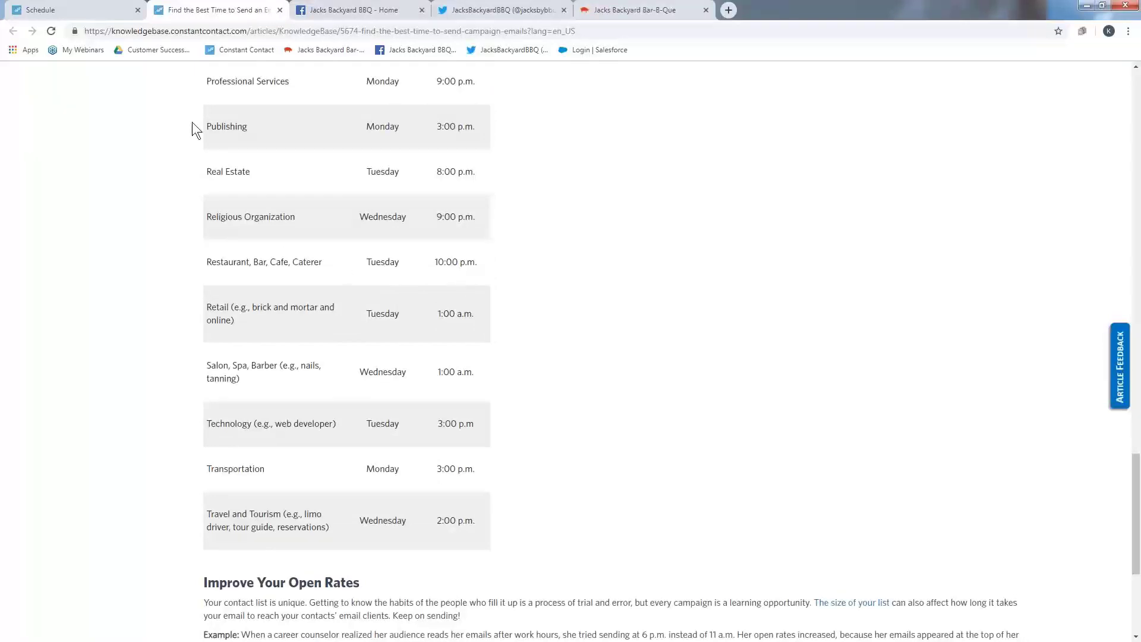
{"action": "left_click", "coordinate": [76, 7]}
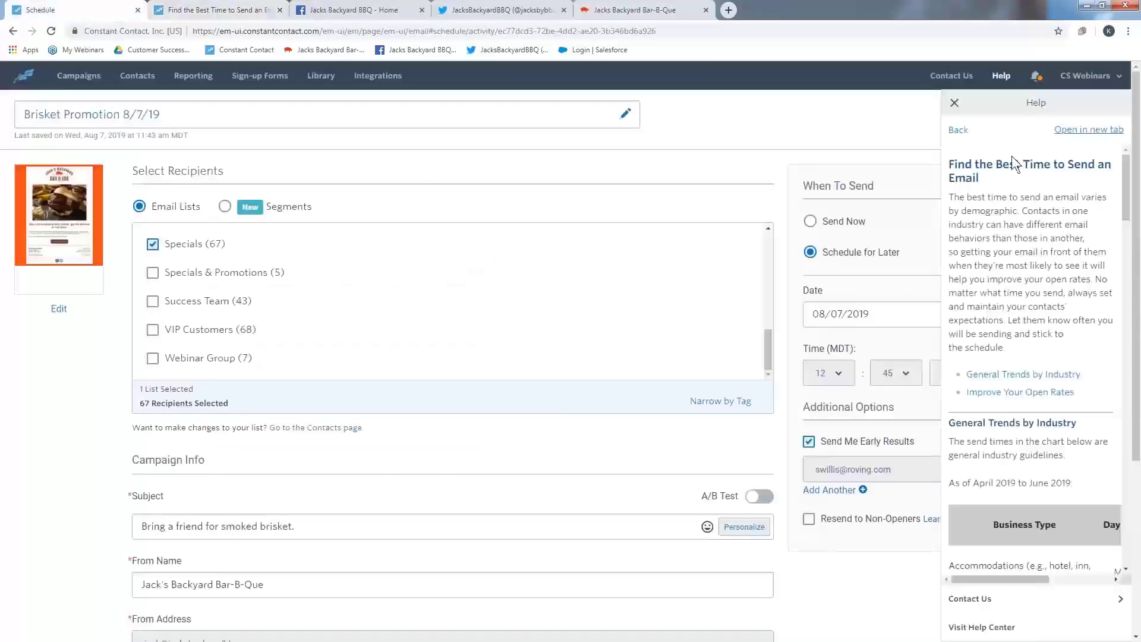
{"action": "left_click", "coordinate": [954, 104]}
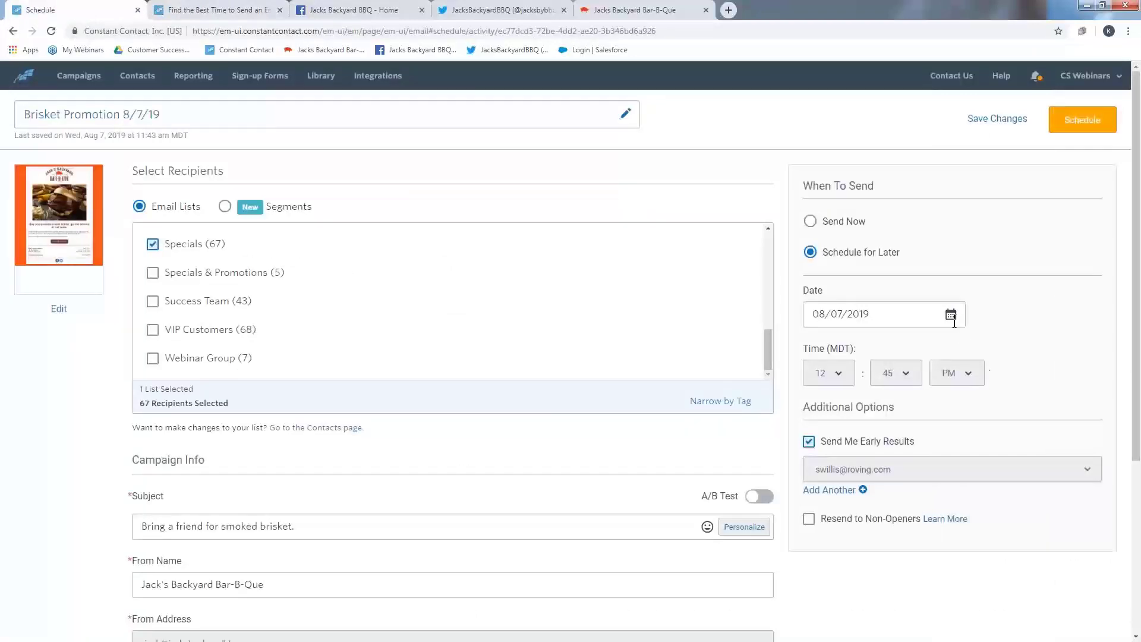
Step: Set the send date to 08/13/2019 and the time to 10:00 PM, and schedule the email
{"action": "left_click", "coordinate": [952, 318]}
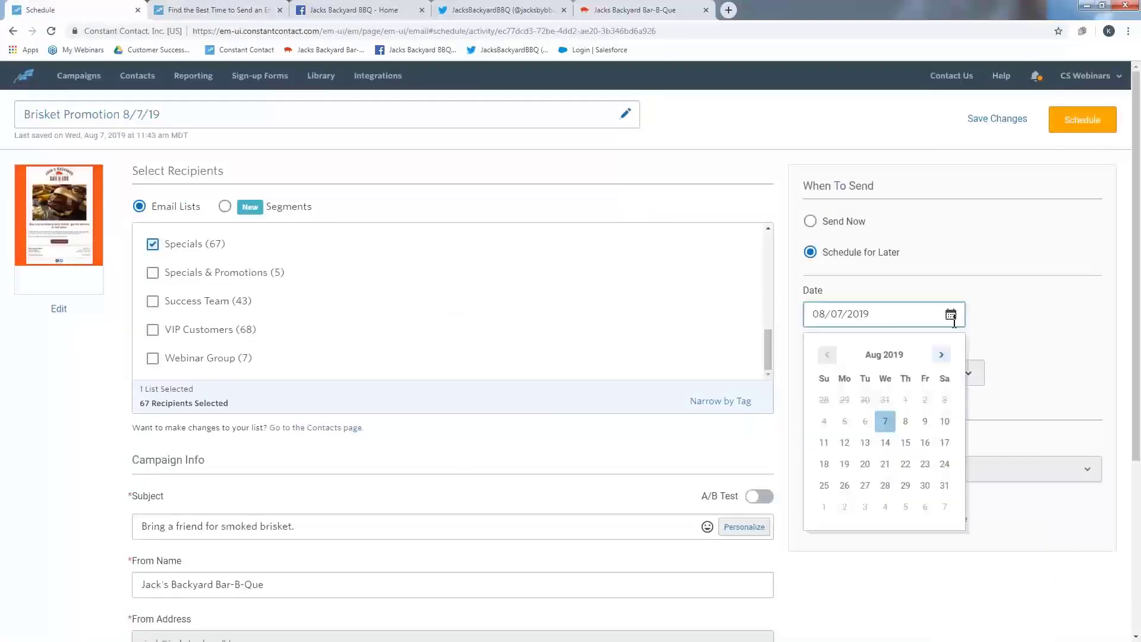
{"action": "left_click", "coordinate": [865, 444]}
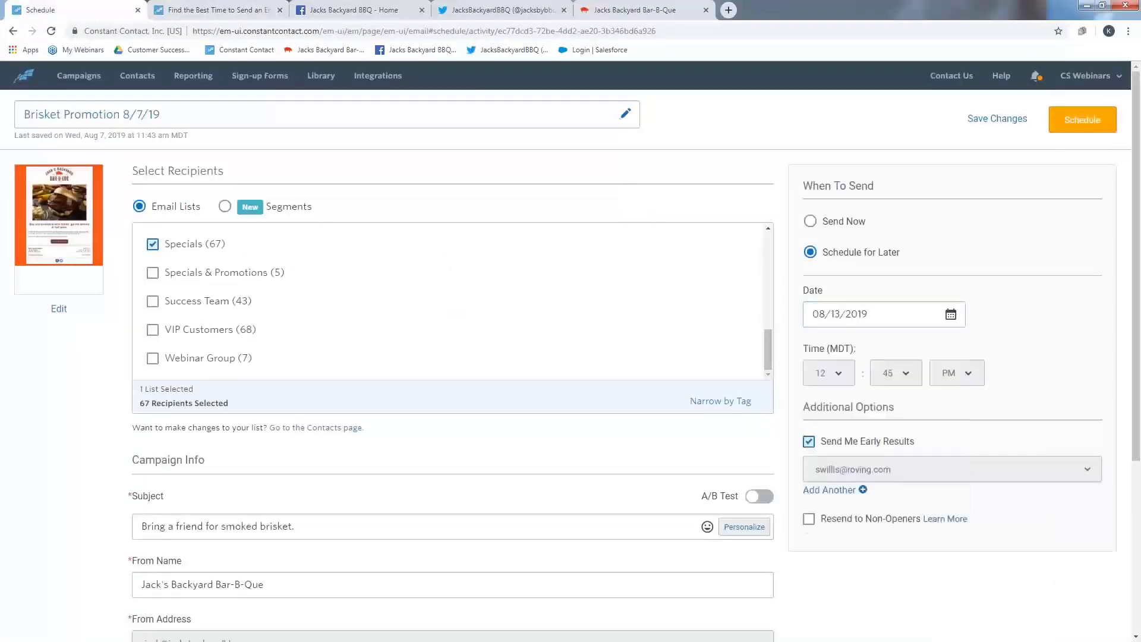
{"action": "left_click", "coordinate": [846, 373]}
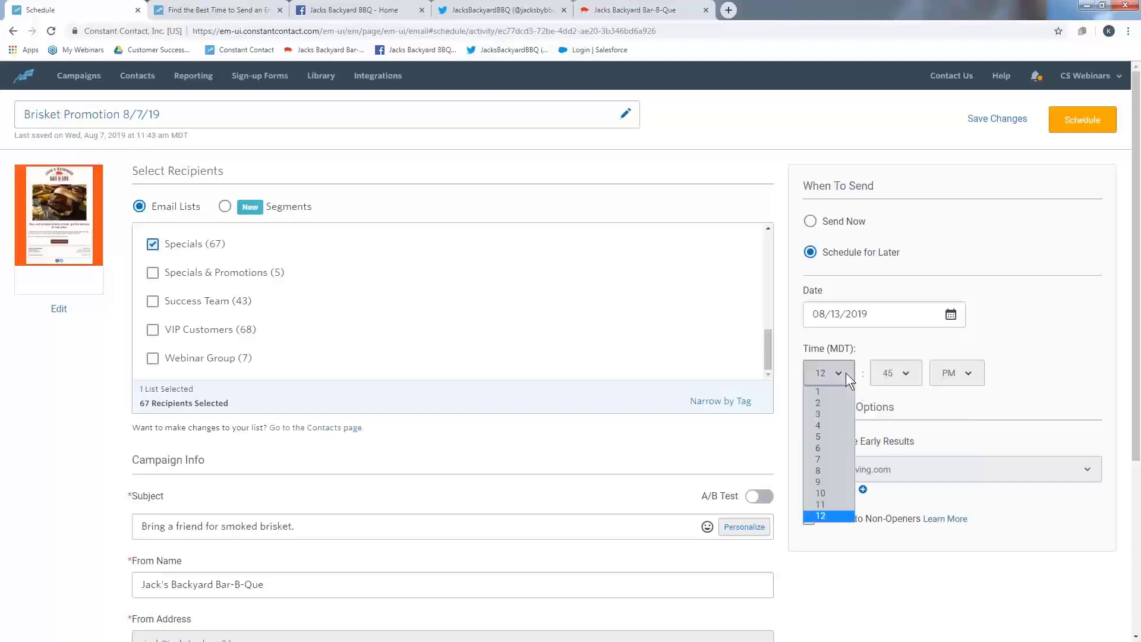
{"action": "left_click", "coordinate": [849, 496]}
{"action": "left_click", "coordinate": [896, 375]}
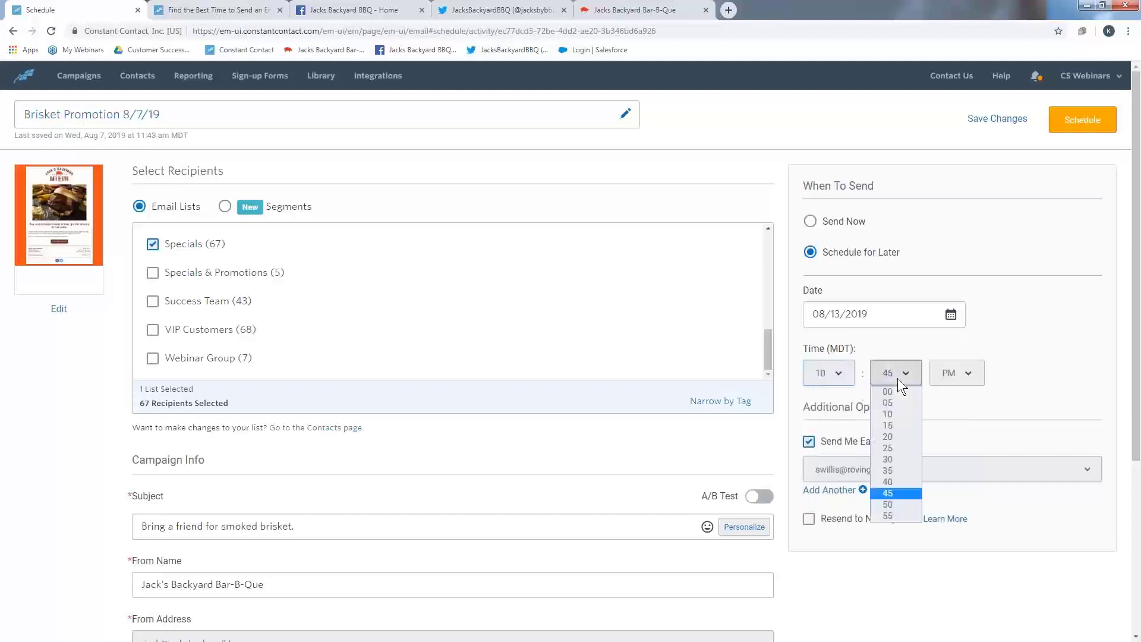
{"action": "left_click", "coordinate": [897, 392]}
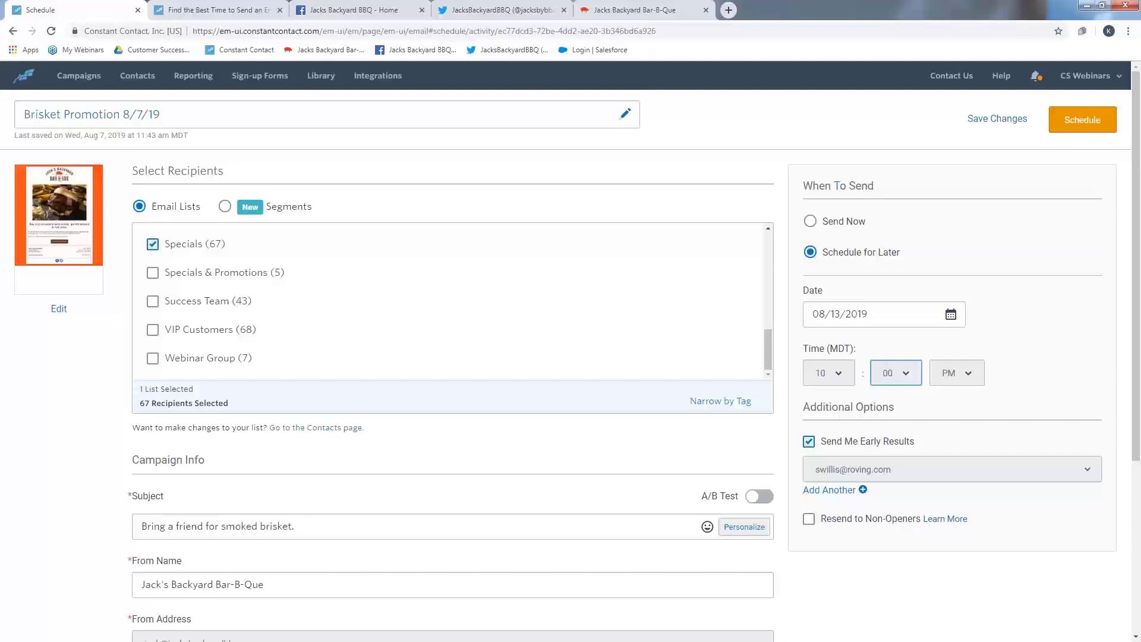
{"action": "left_click", "coordinate": [1082, 119]}
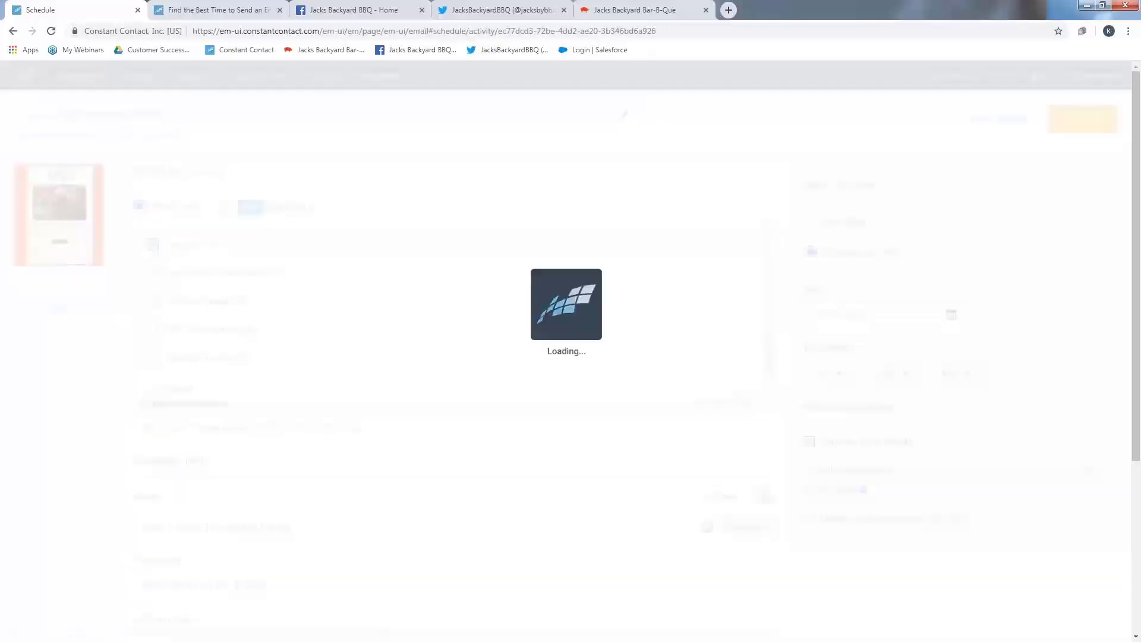